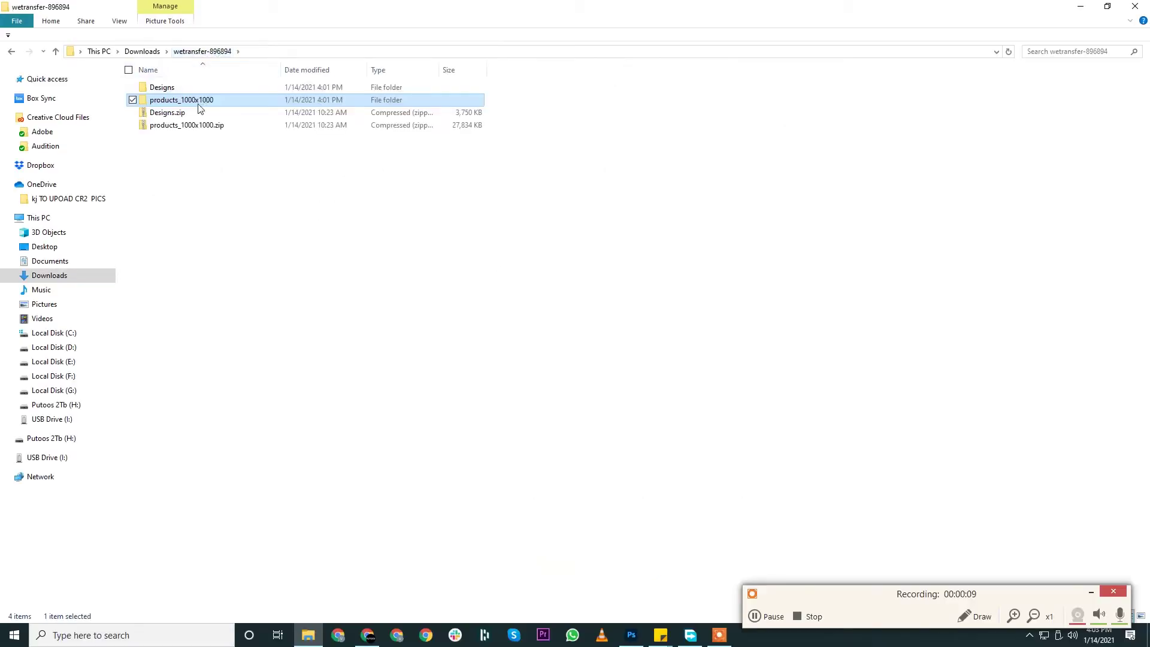
Show the download folder as large icons, open products_1000x1000, and drag products_1000x1000.psd into Photoshop
click(1053, 593)
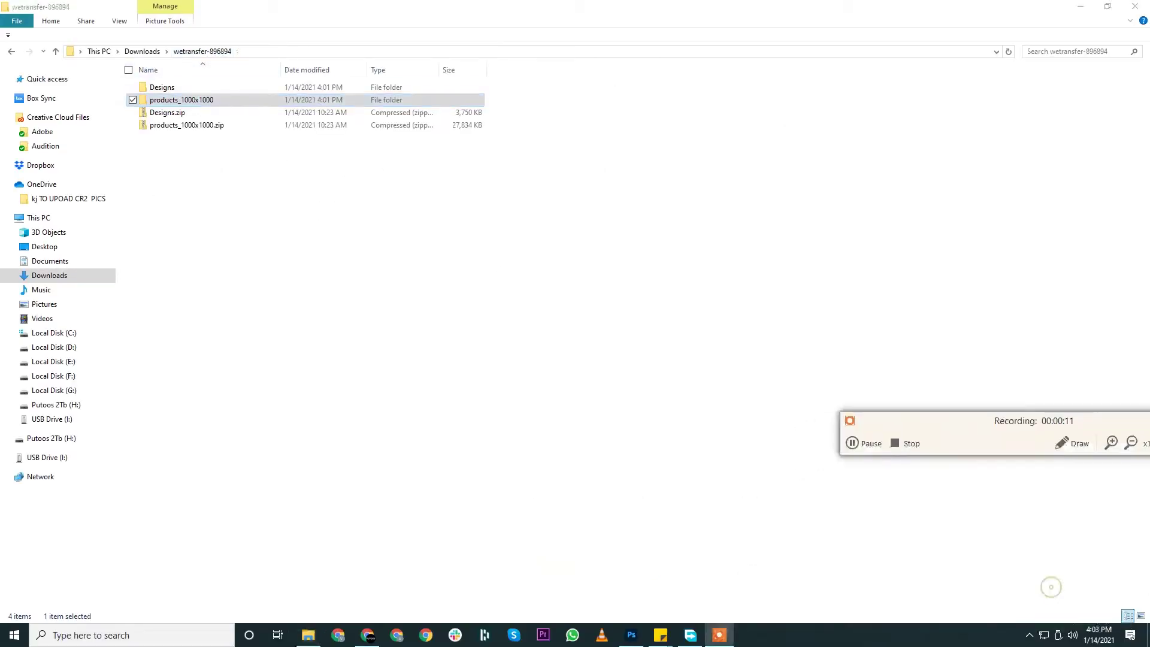
click(1141, 615)
double_click(361, 190)
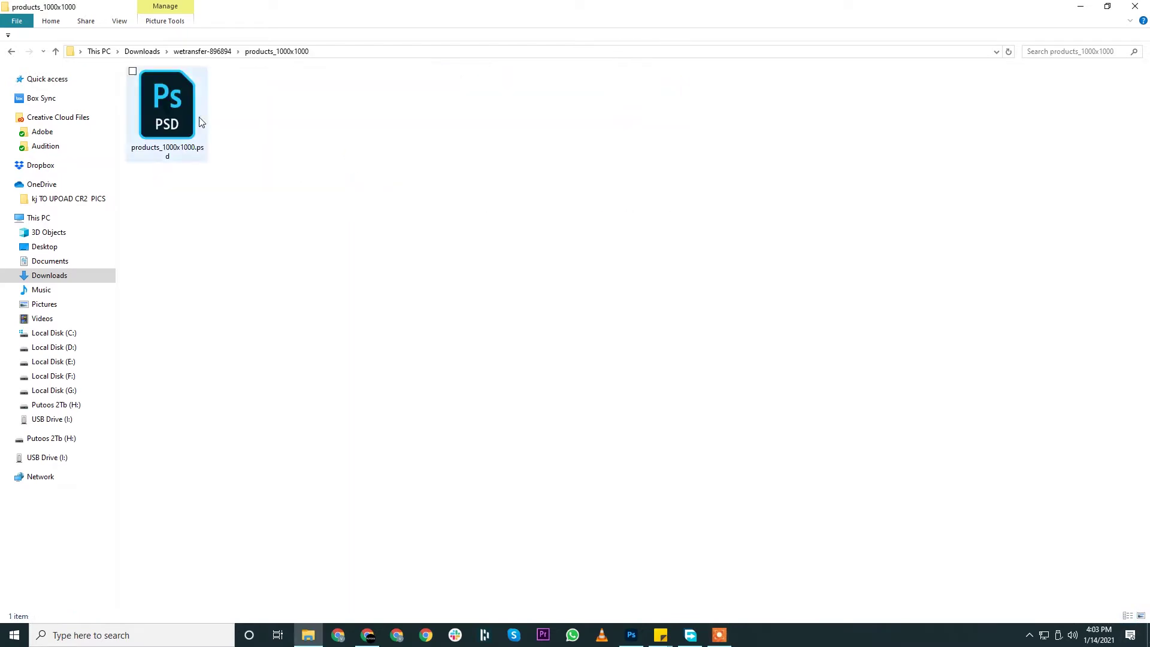
drag(167, 108, 543, 242)
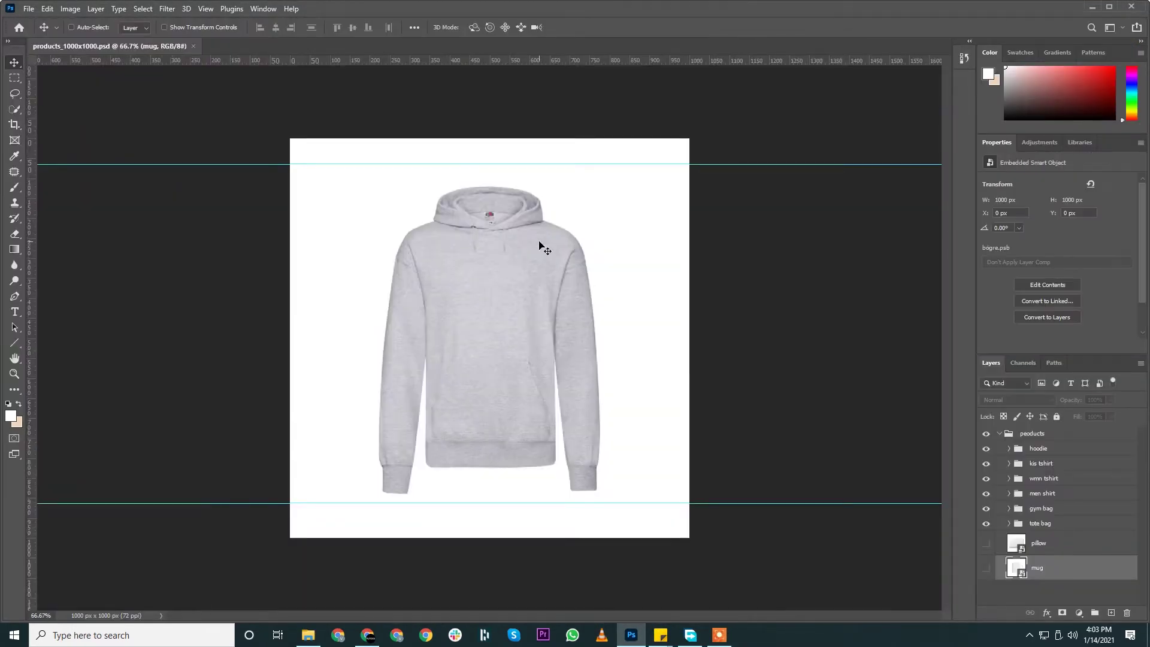
Preview the pillow, mug and tornazsák_kék gym bag mockups by toggling their visibility, then hide them
click(987, 543)
click(986, 543)
drag(987, 523, 990, 452)
click(985, 569)
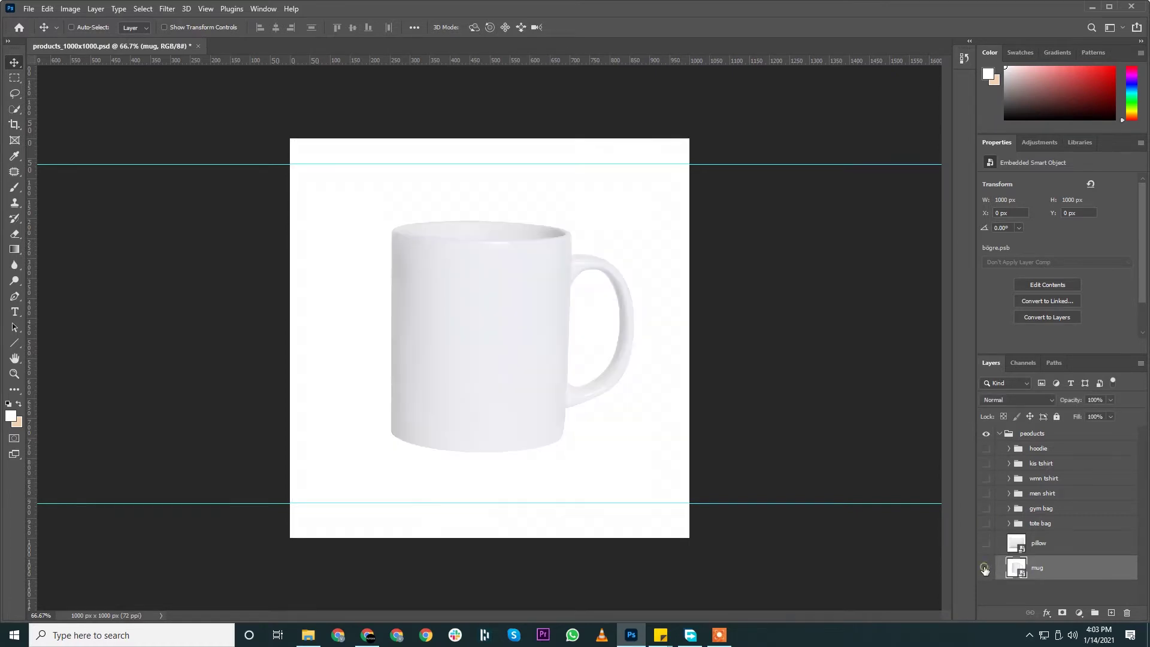
click(985, 568)
click(986, 543)
click(986, 543)
click(986, 508)
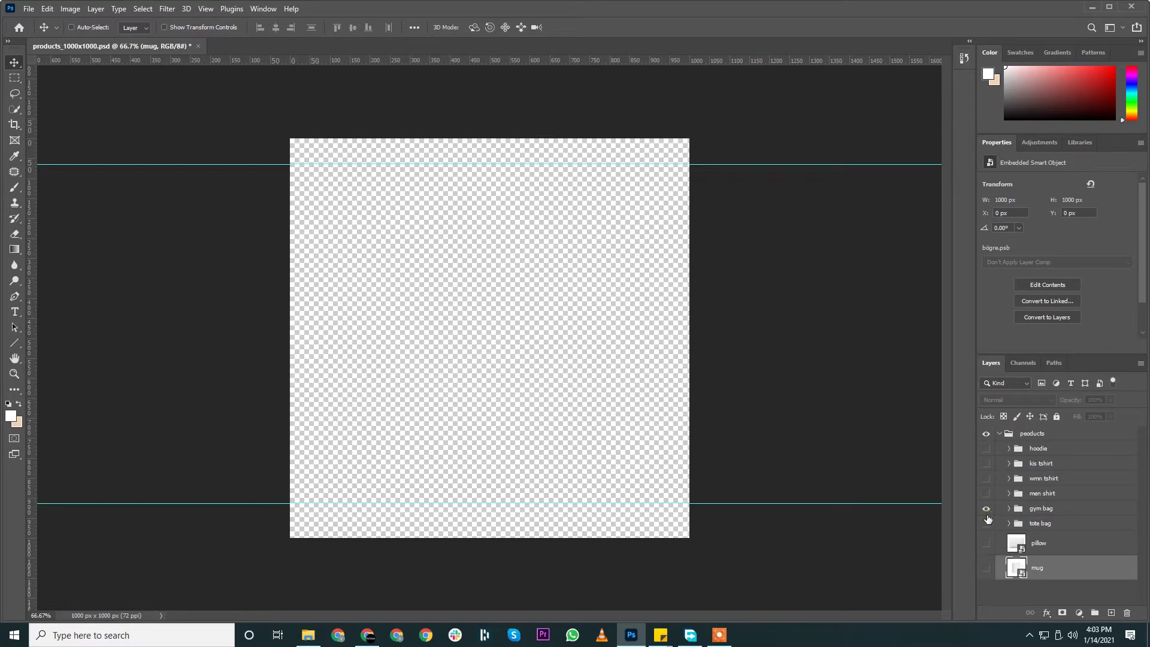
click(1009, 508)
click(986, 528)
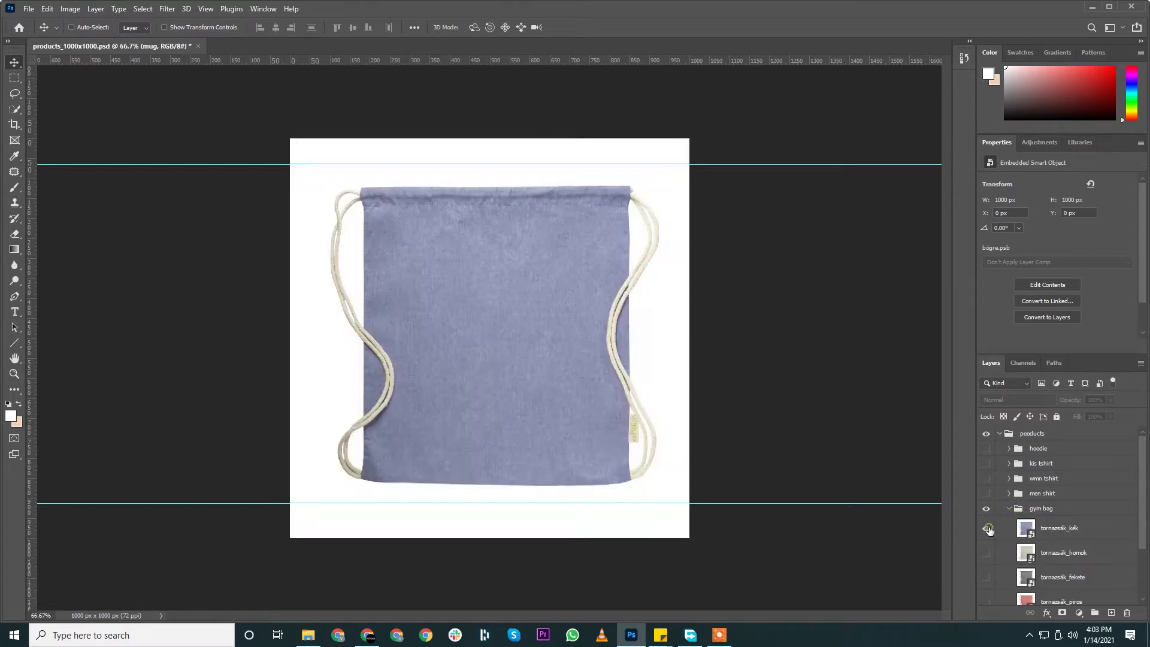
click(986, 528)
click(986, 508)
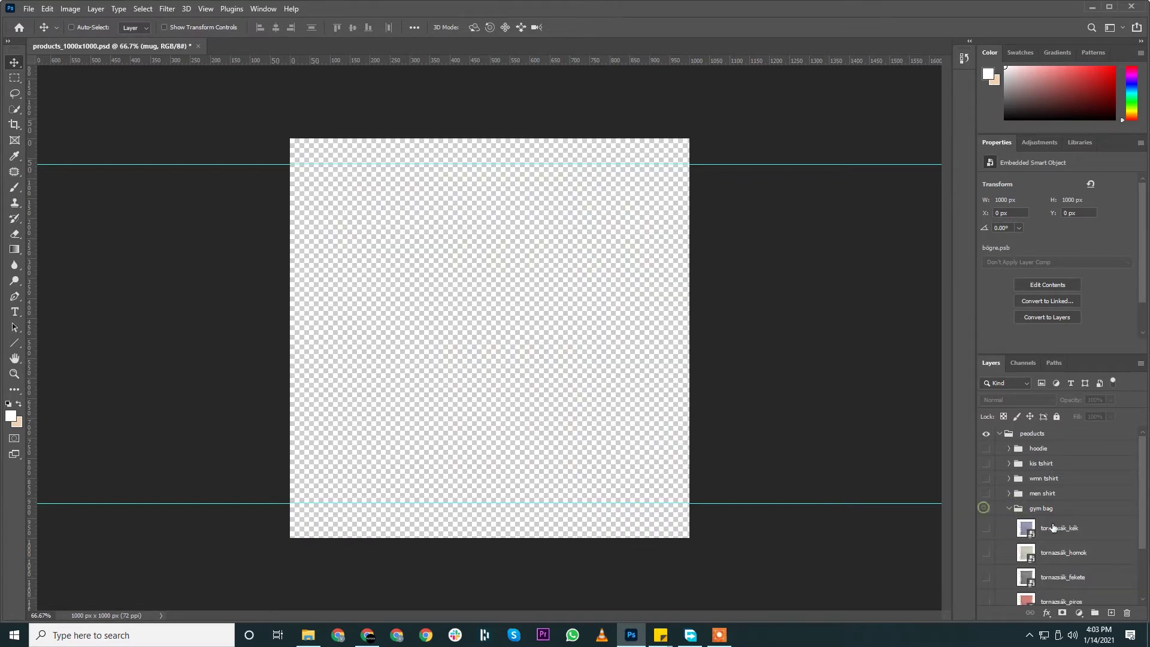
click(1009, 508)
Enlarge the Layers panel and make the mug, hoodie and shirt groups visible again
drag(1048, 355, 1016, 228)
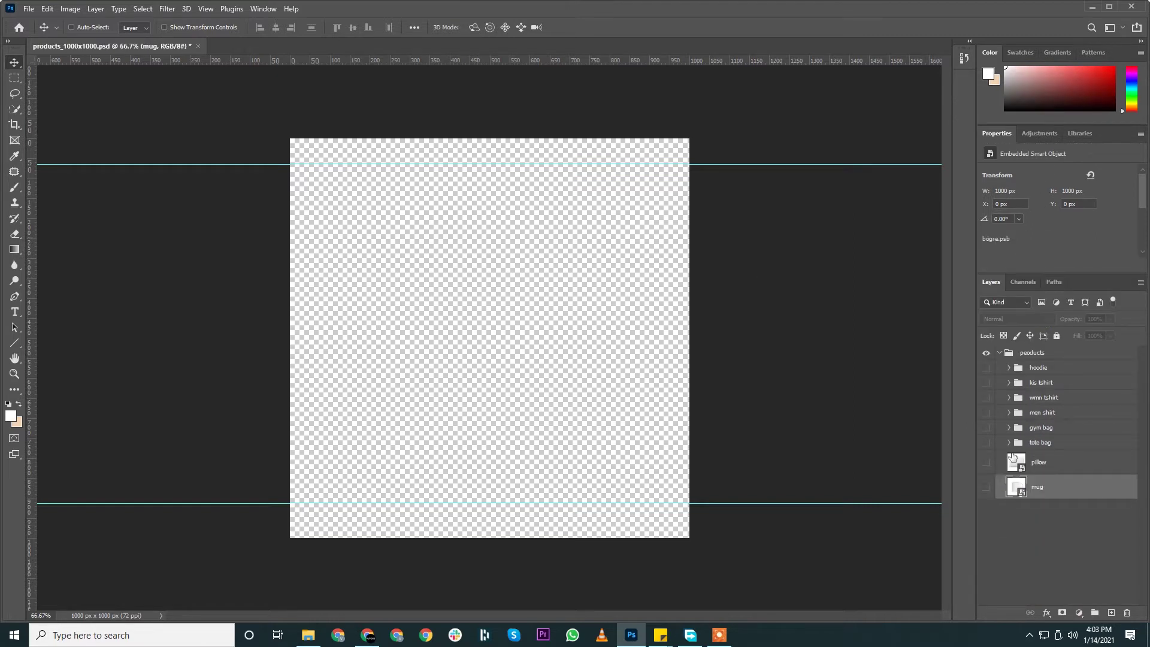
click(985, 486)
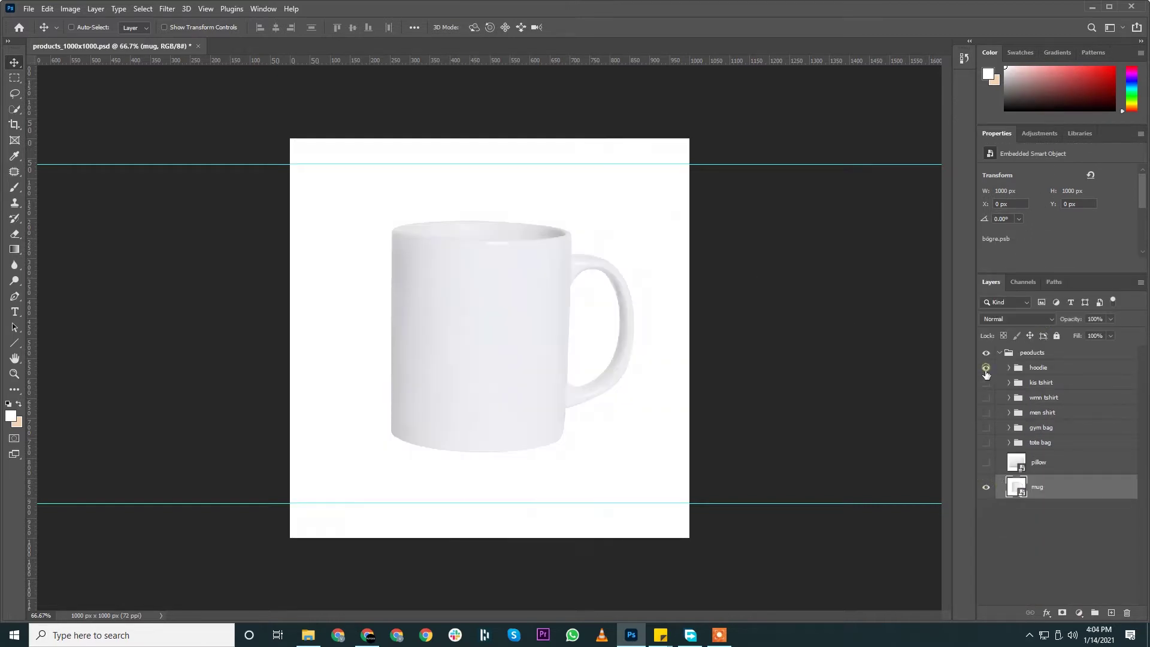
drag(986, 371, 988, 467)
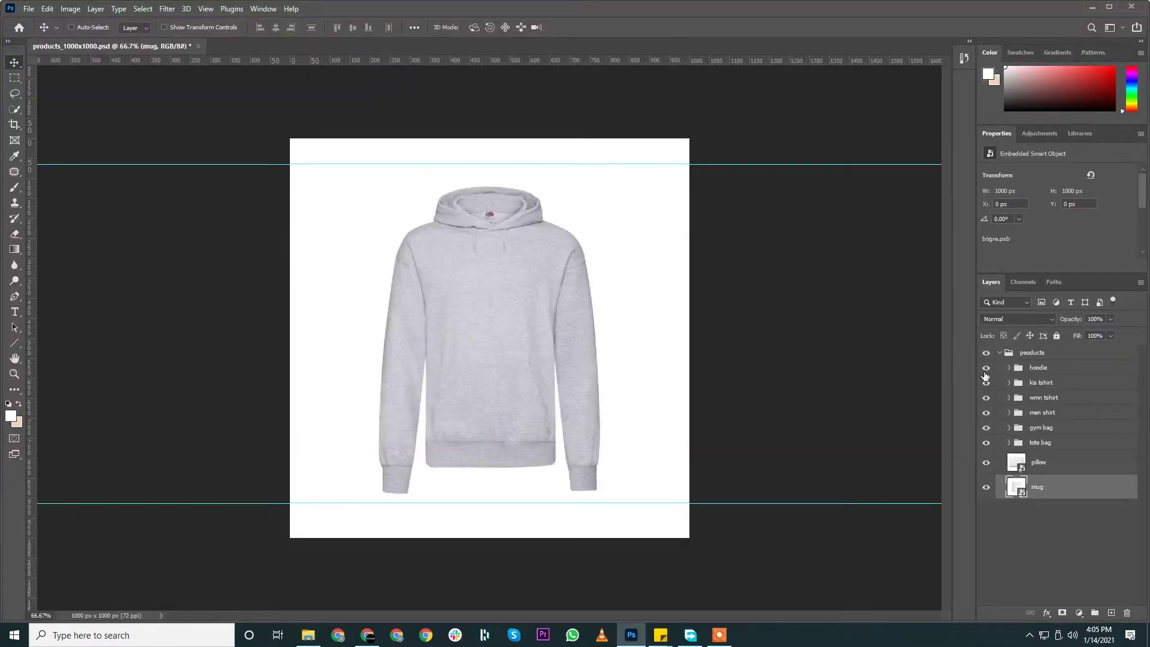
click(1032, 367)
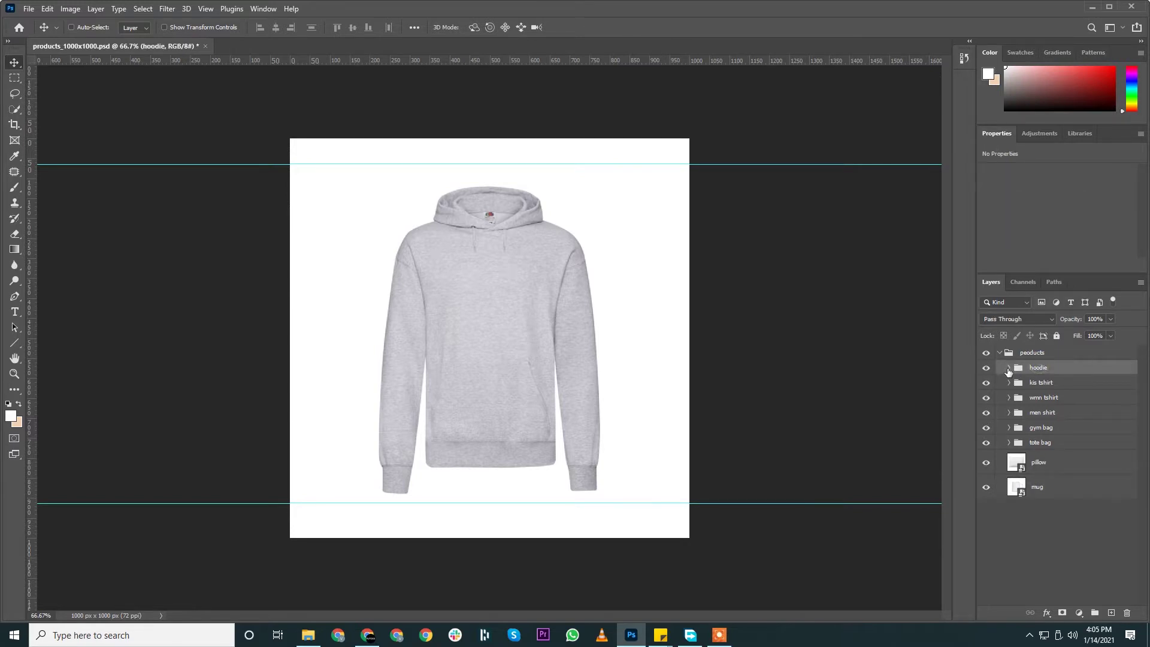
Expand the hoodie group and duplicate the pulcsi_kék layer into a new document
click(1009, 368)
click(1037, 395)
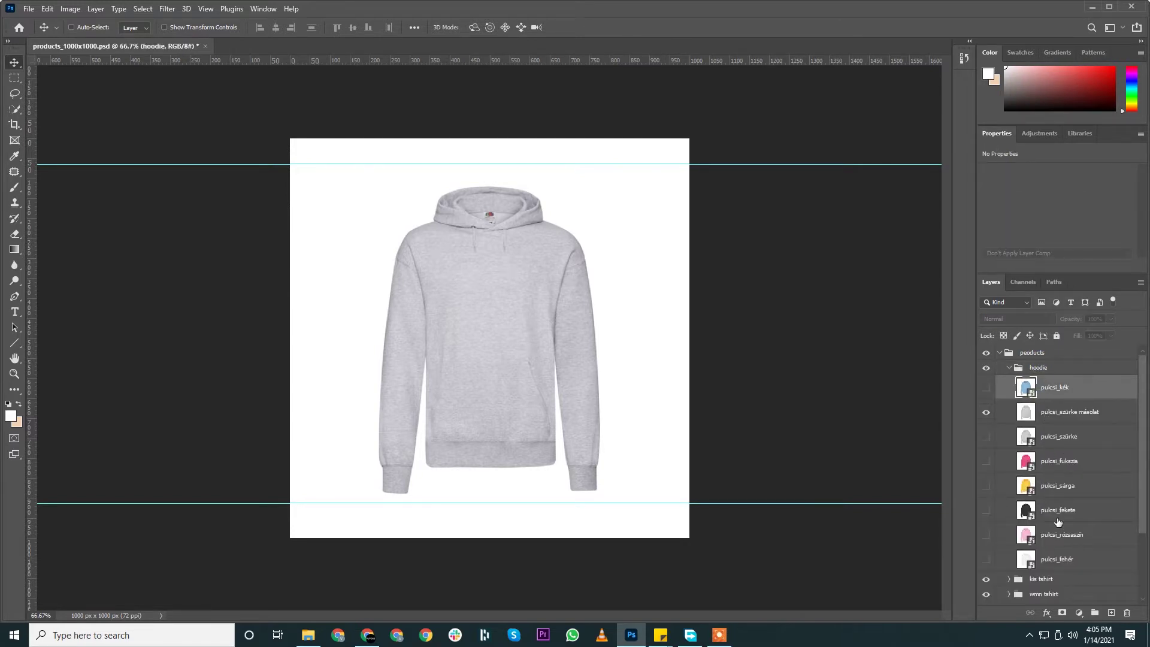
shift+click(1059, 561)
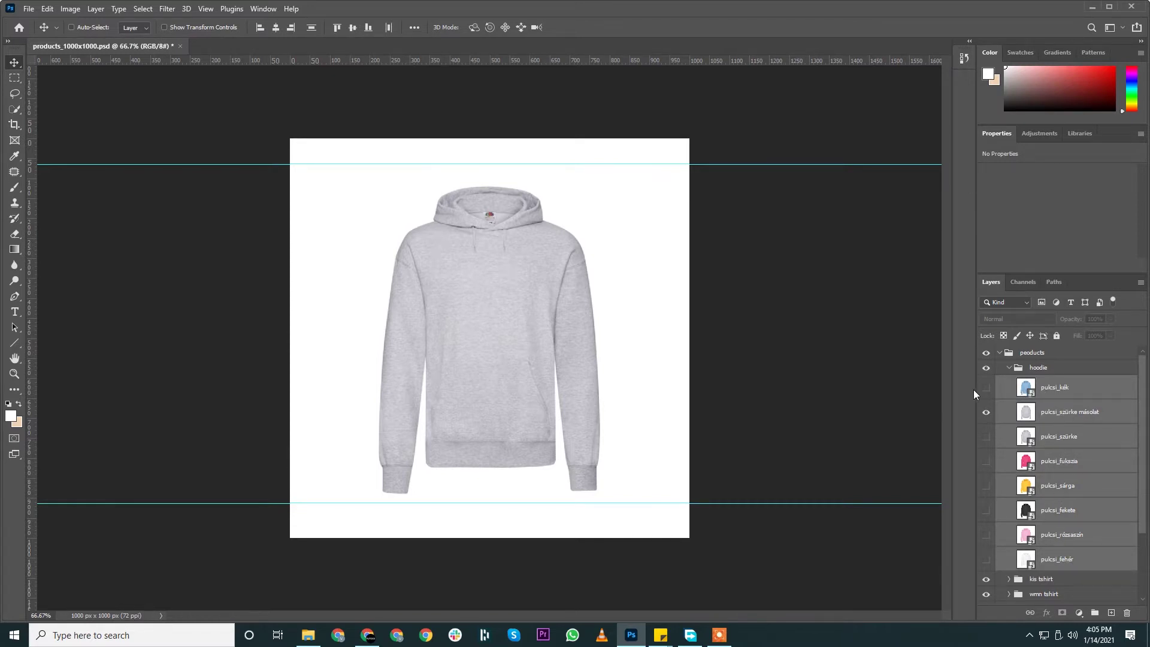
drag(973, 389, 847, 390)
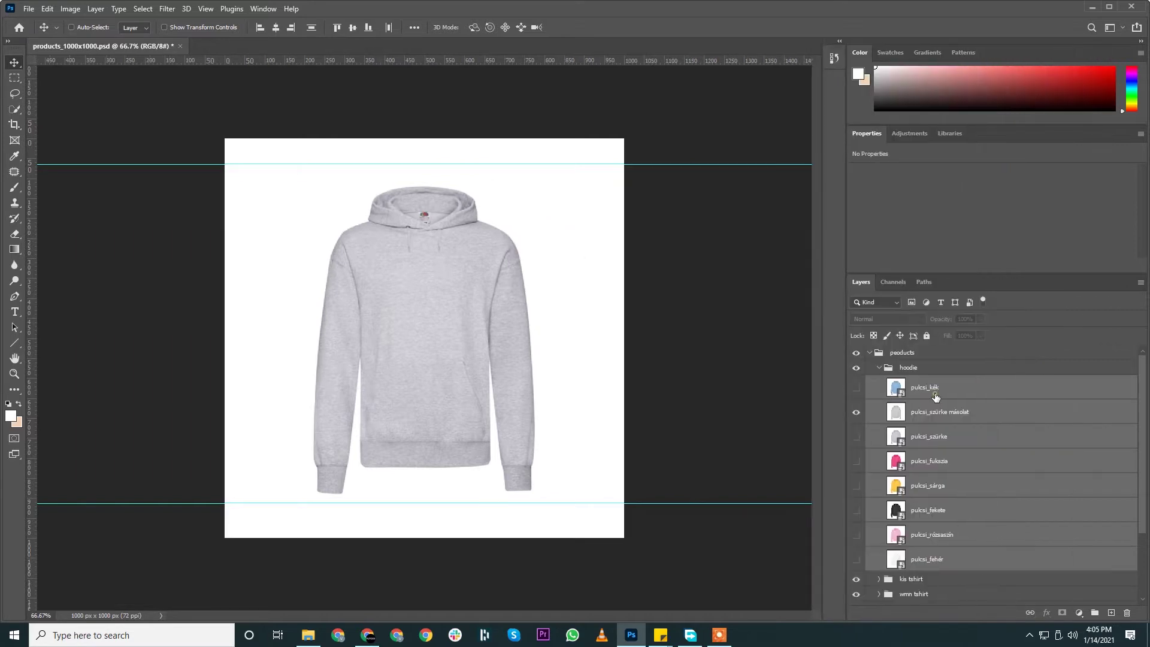
click(910, 392)
right_click(947, 391)
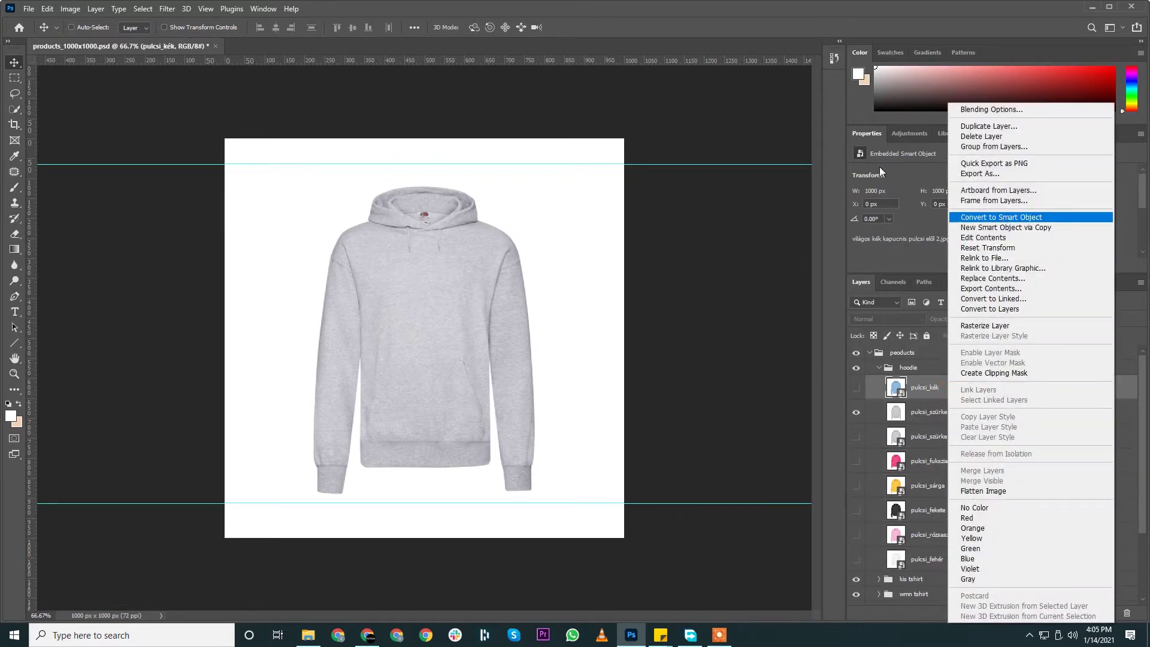
click(1040, 126)
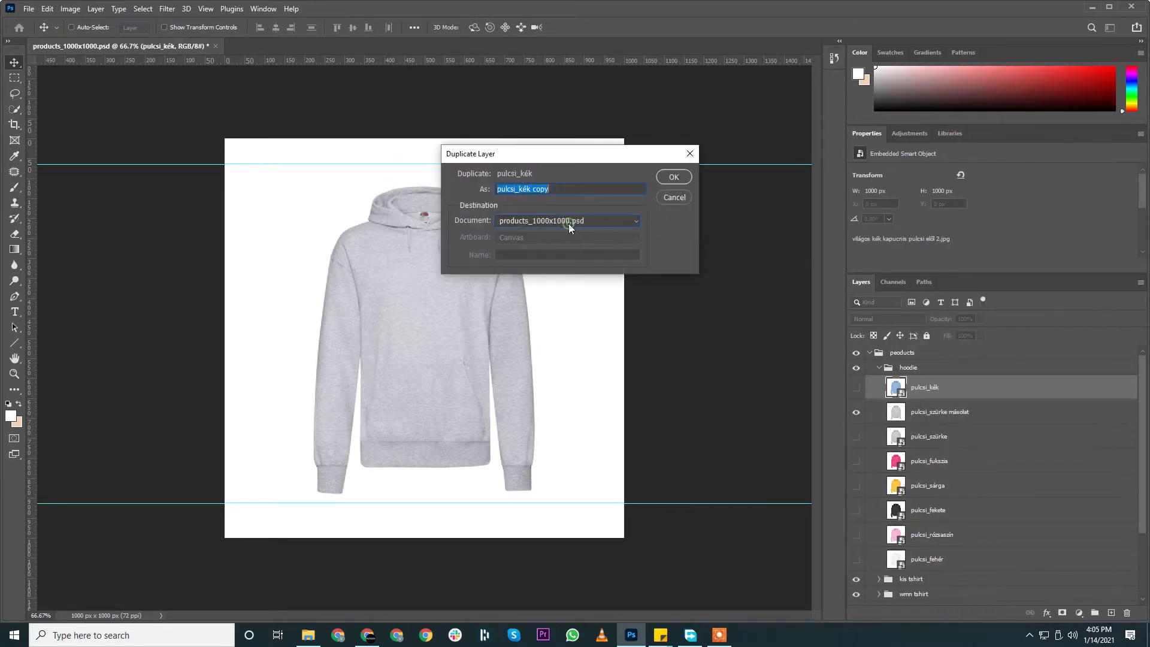
click(569, 223)
click(557, 242)
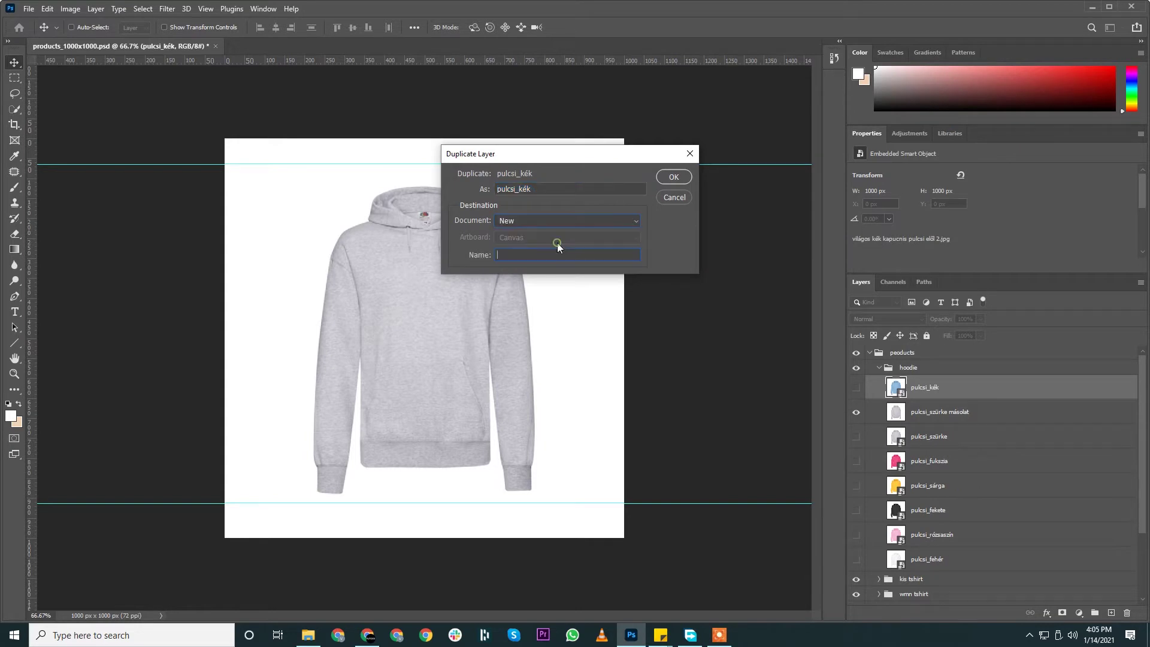
click(669, 177)
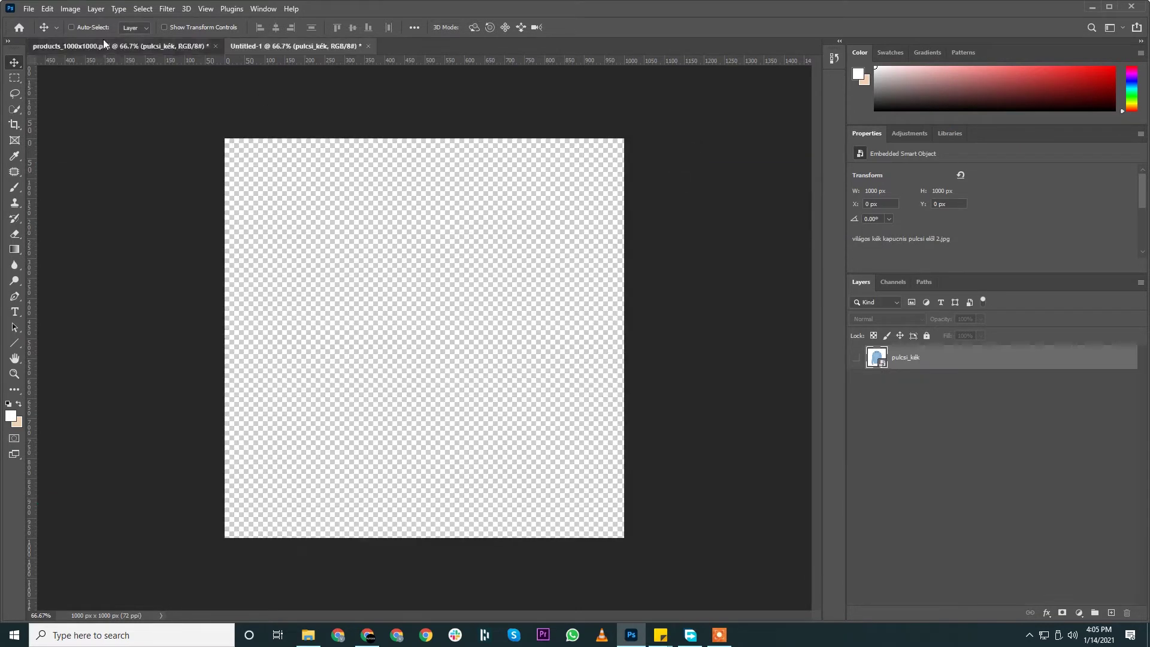
Duplicate the pulcsi_szürke másolat layer into a second new document
click(103, 40)
click(916, 411)
right_click(937, 411)
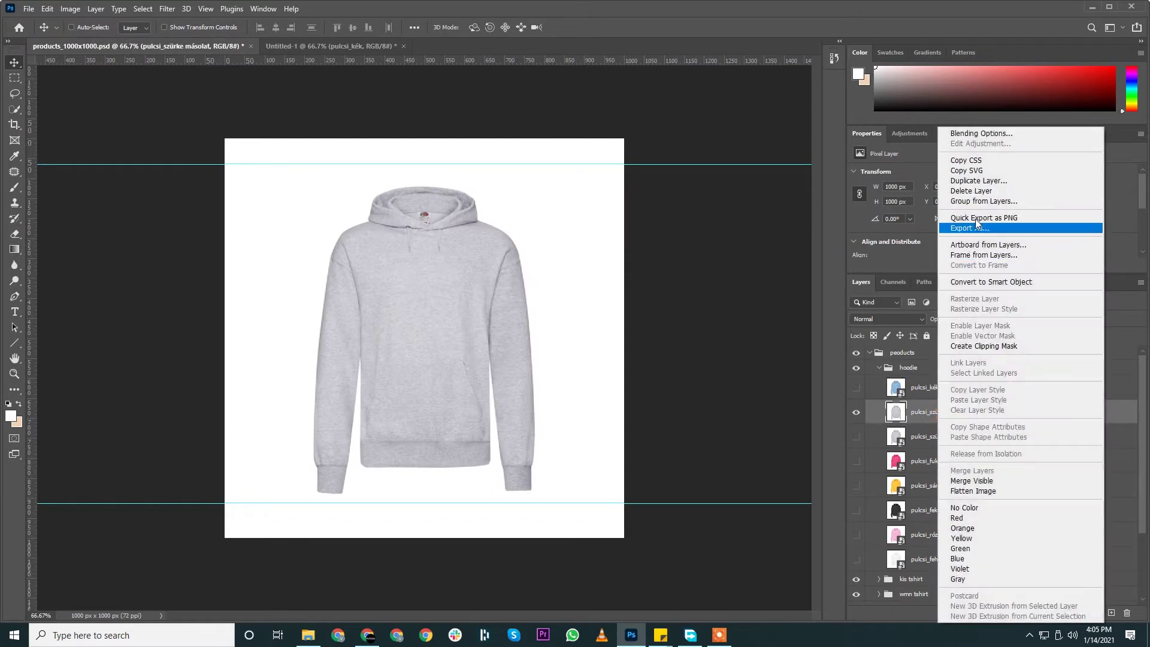
click(979, 180)
click(586, 219)
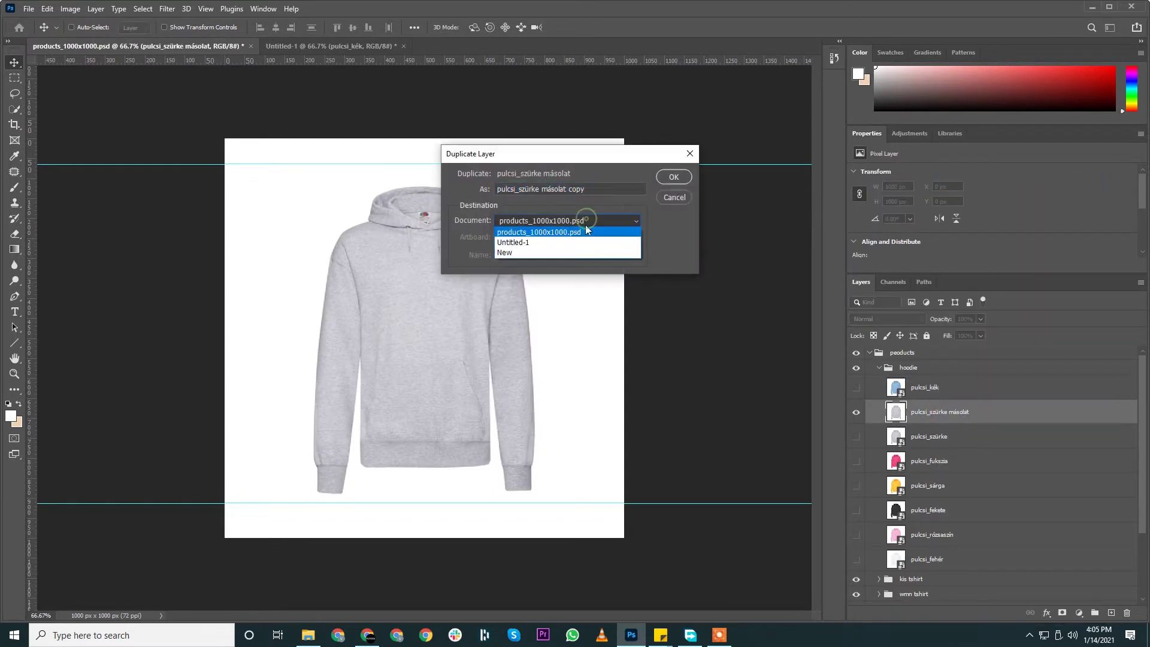
click(577, 252)
click(672, 177)
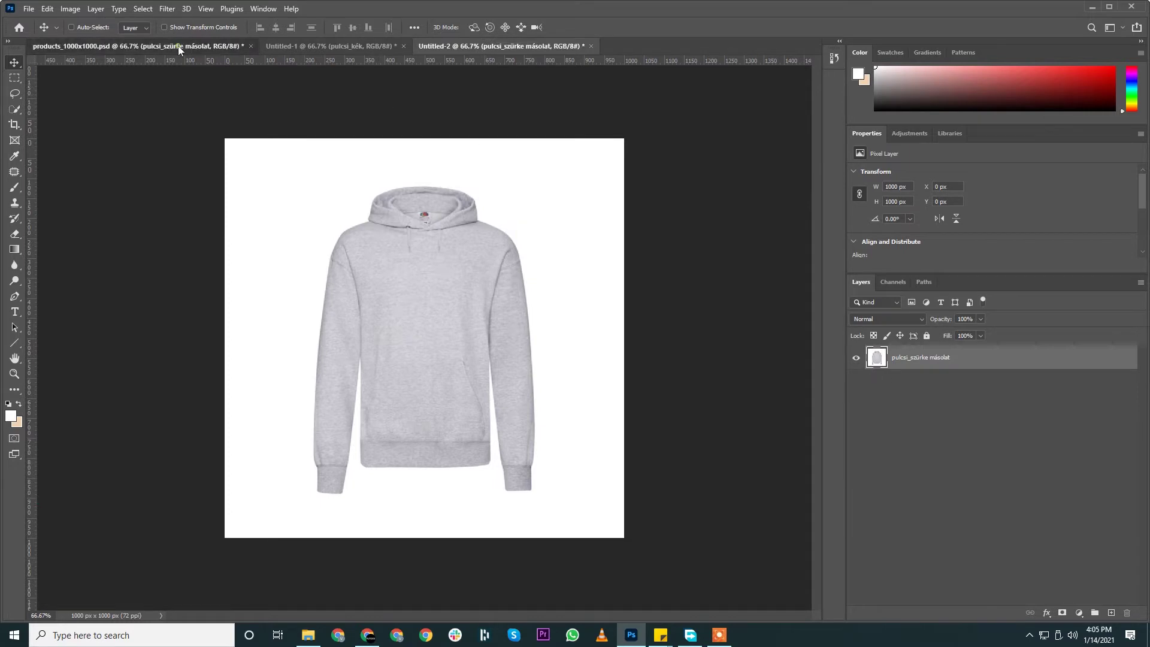
Back in products_1000x1000.psd, hide pulcsi_szürke másolat and bring up options for pulcsi_szürke
click(178, 46)
click(848, 413)
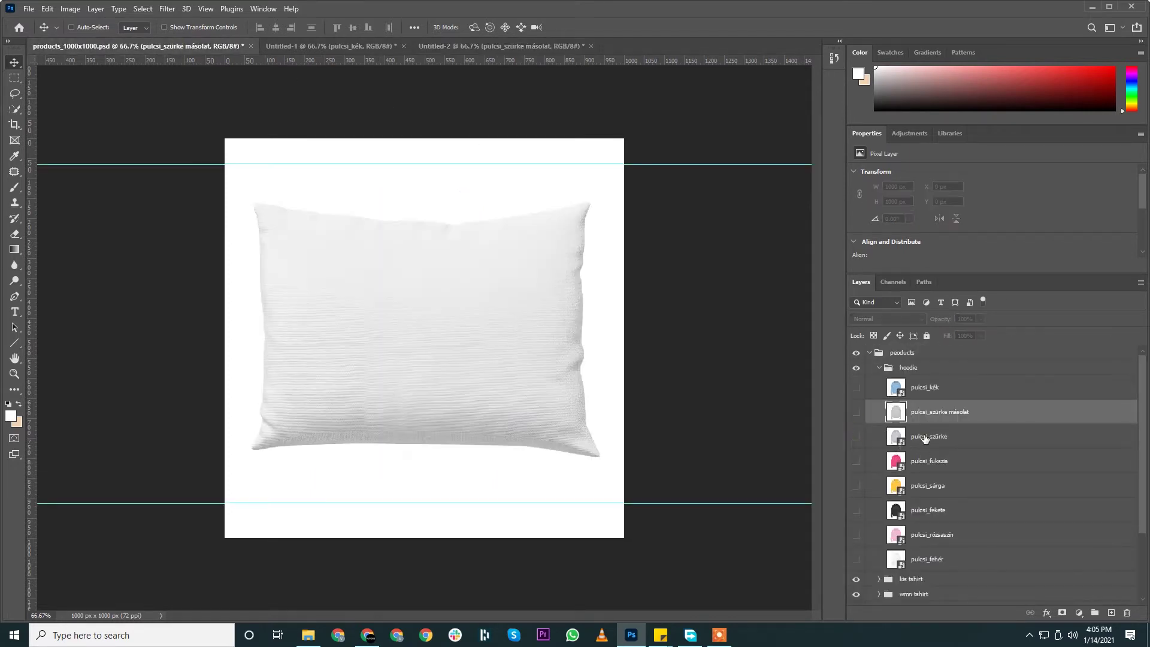
click(925, 437)
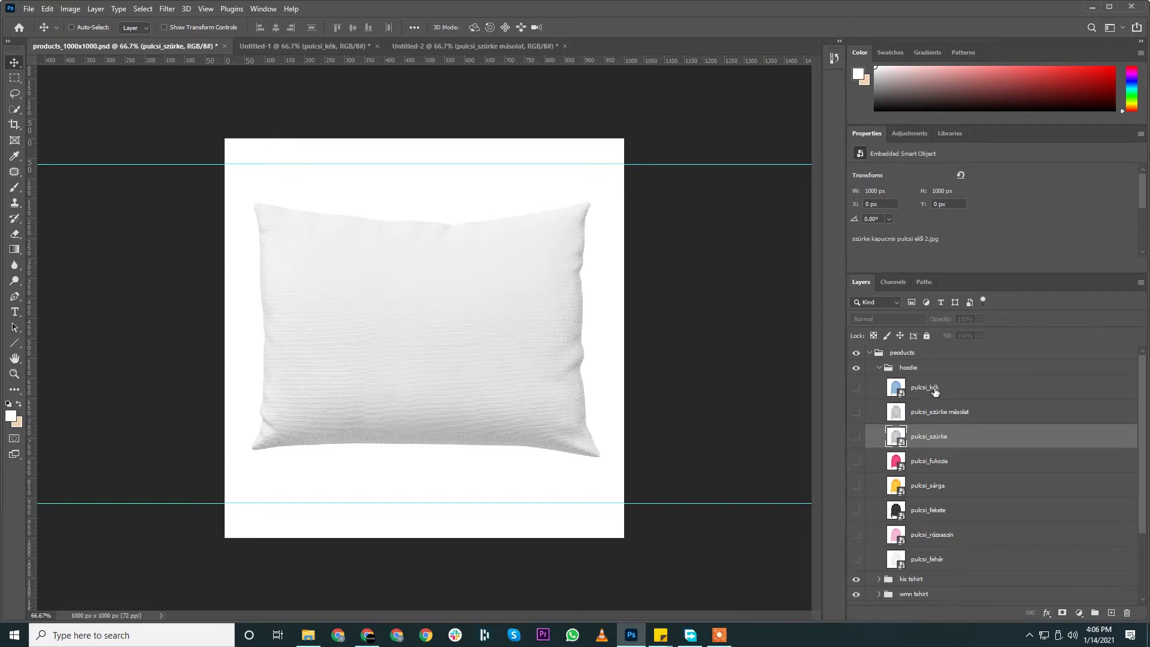
right_click(944, 437)
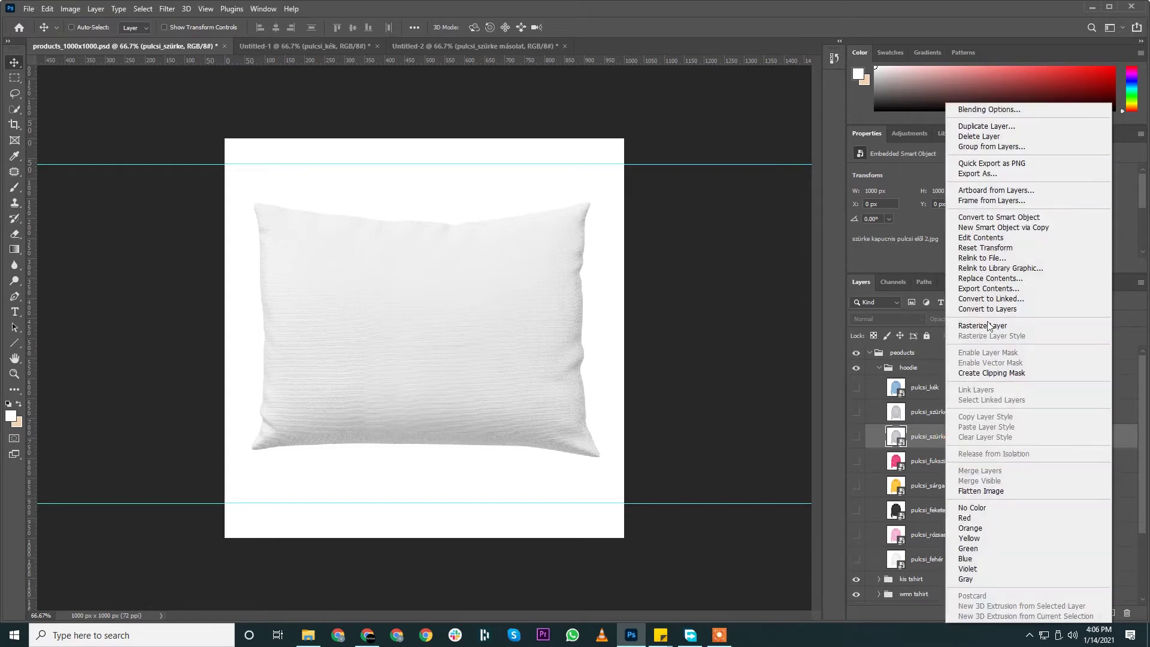
Duplicate the grey pulcsi_szürke layer into a new document
click(1011, 130)
click(573, 220)
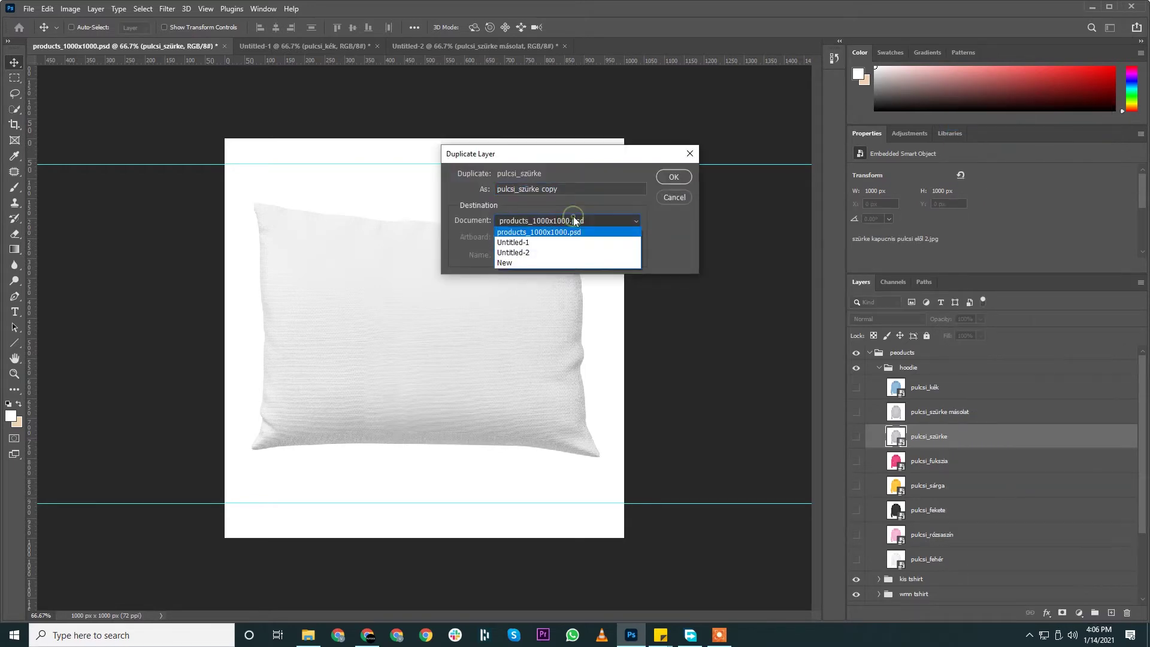
click(570, 258)
click(672, 177)
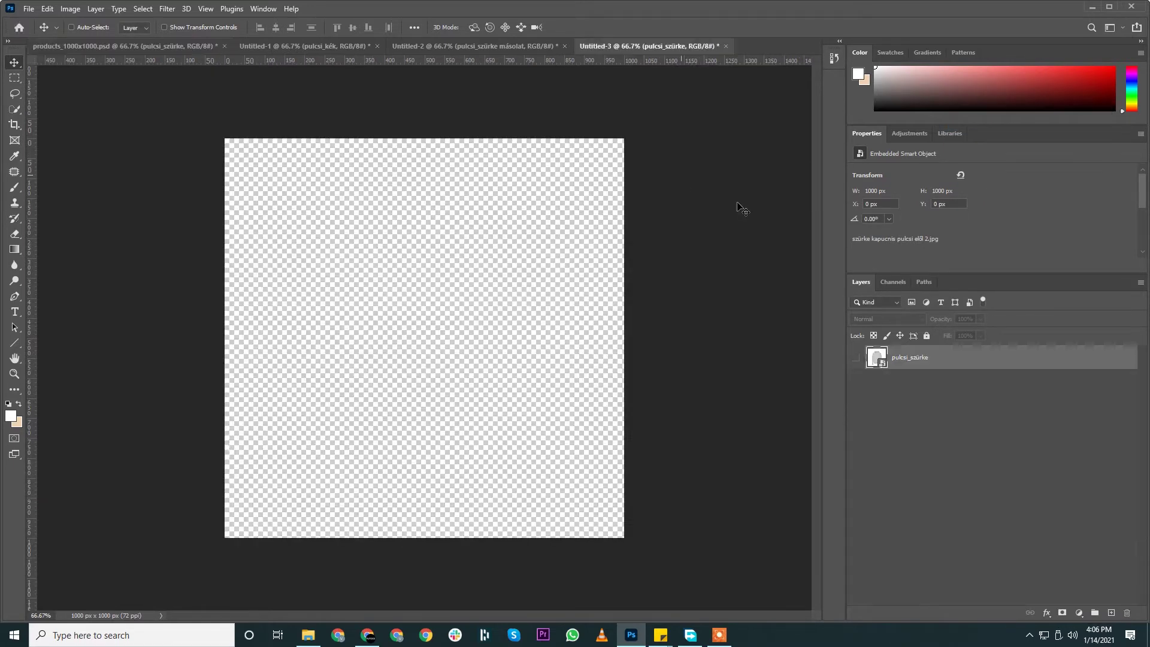
Duplicate the fuchsia pulcsi_fukszia layer into a new document
click(163, 47)
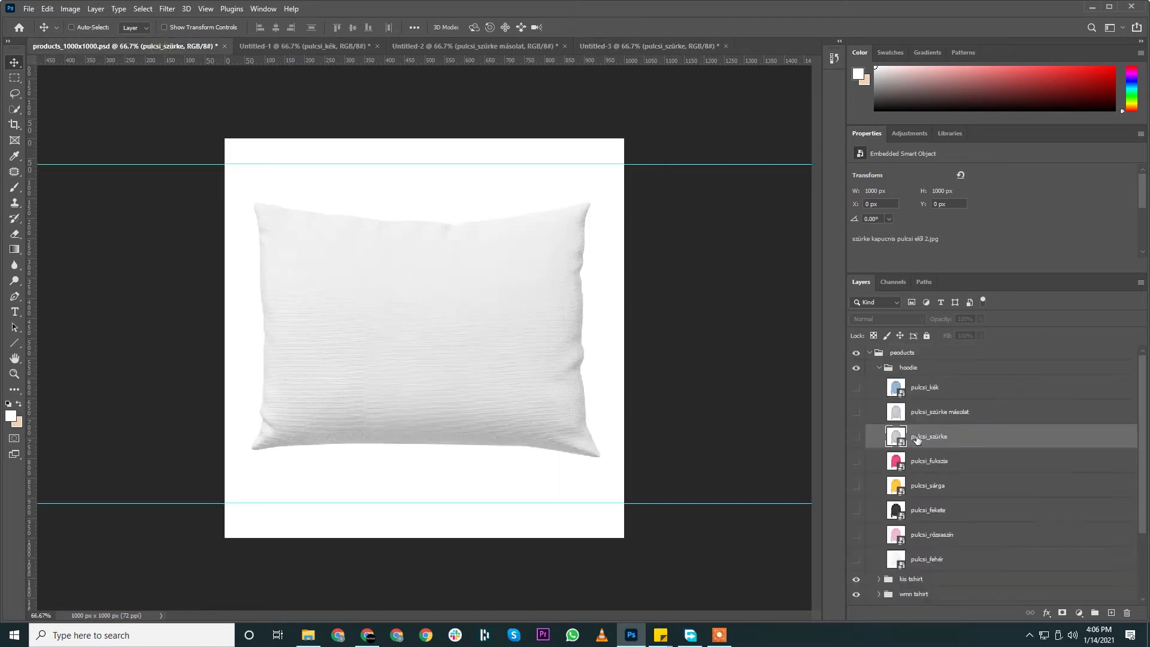
click(942, 463)
right_click(942, 462)
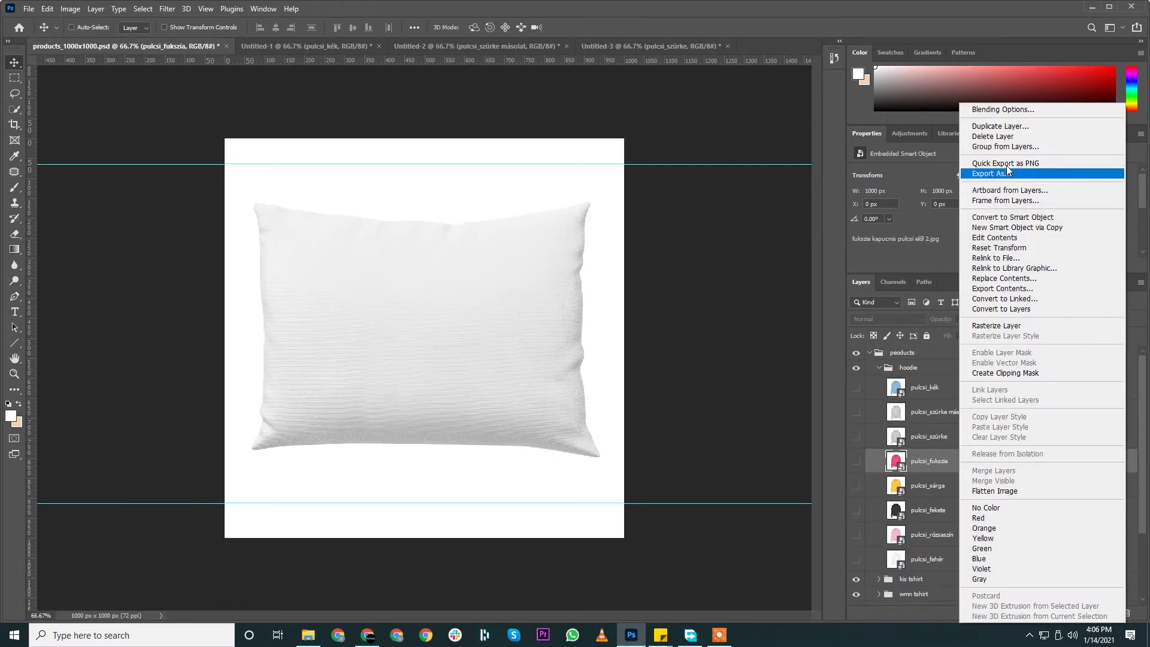
click(1000, 126)
click(562, 221)
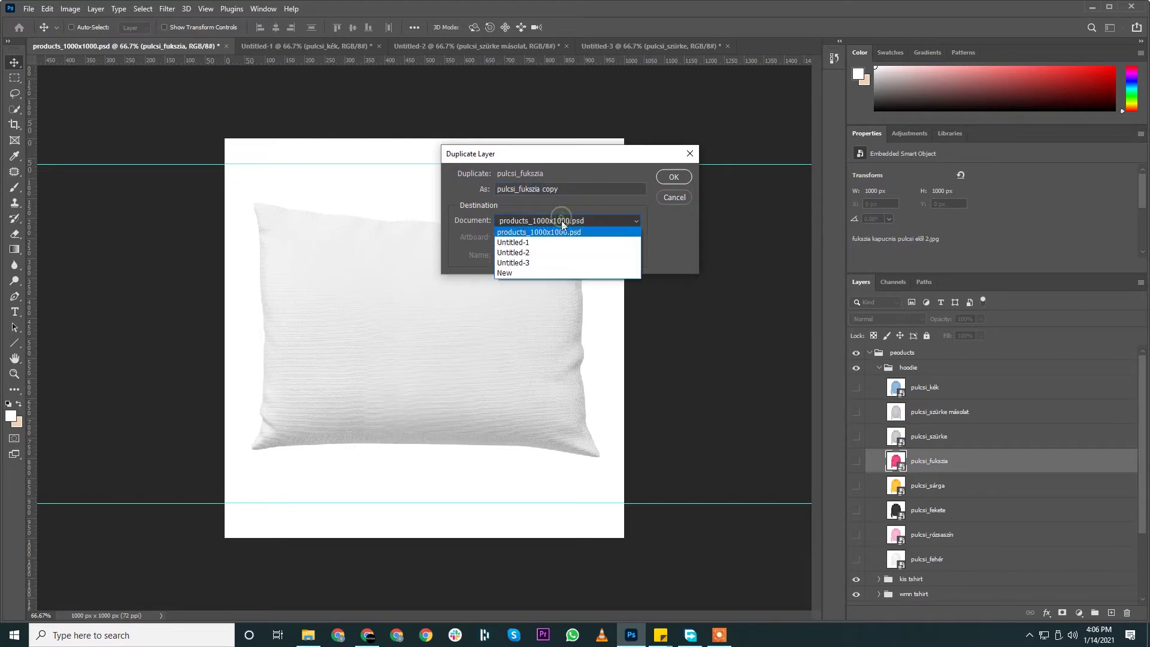
click(556, 273)
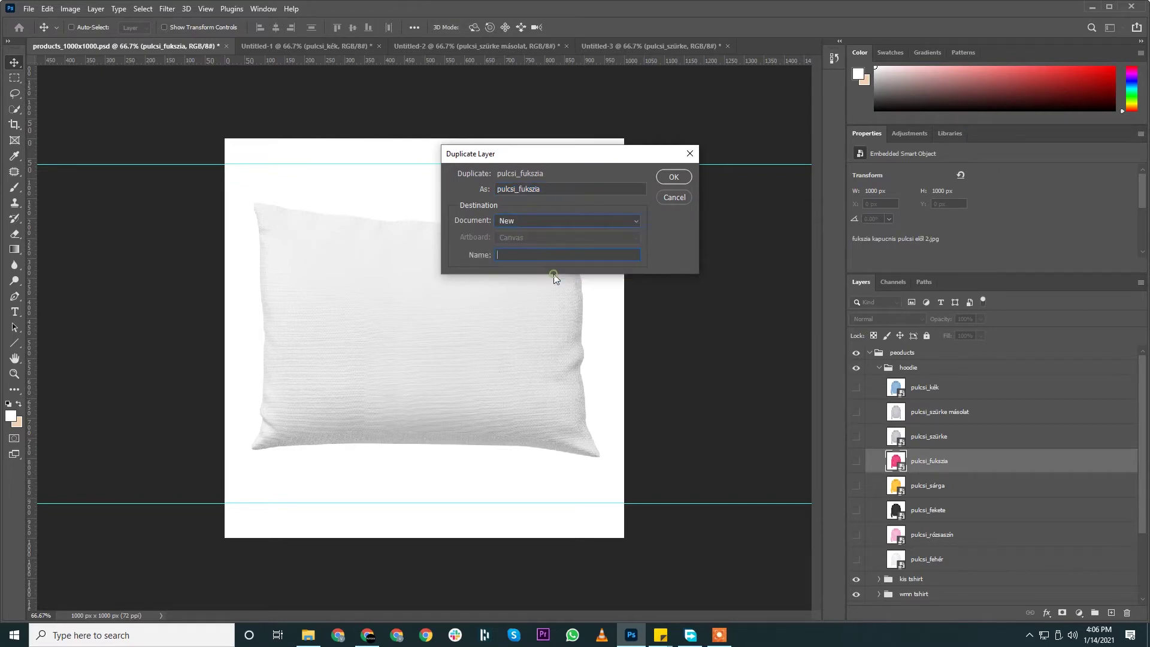
click(675, 178)
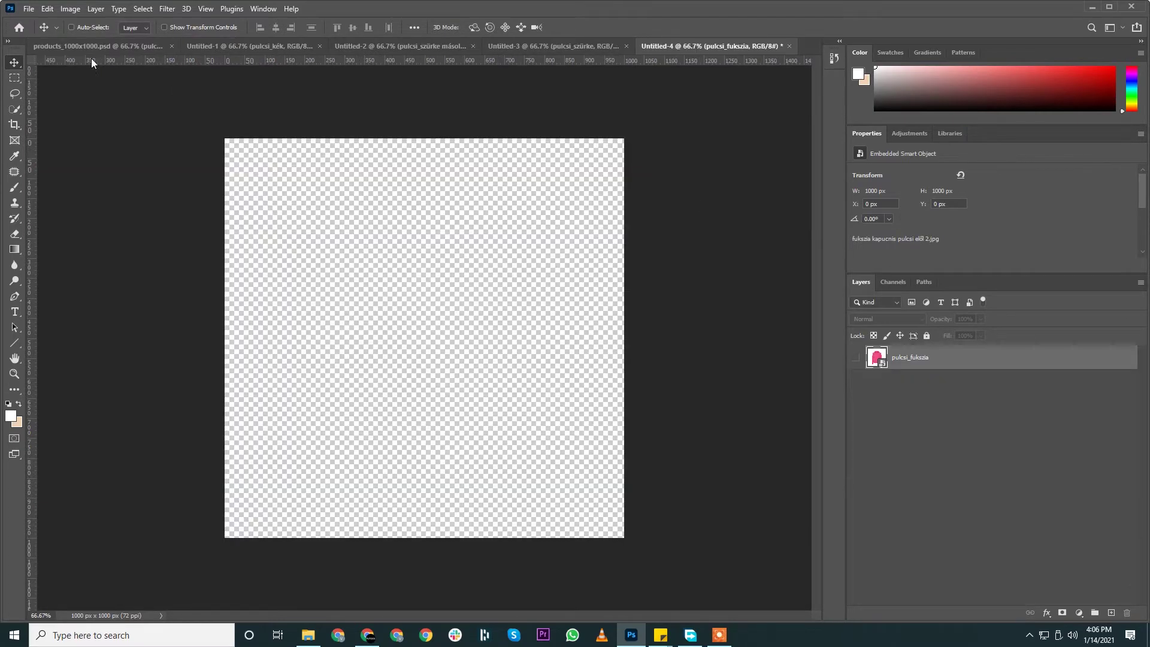
Duplicate the yellow hoodie layer into a new document
click(85, 45)
click(958, 488)
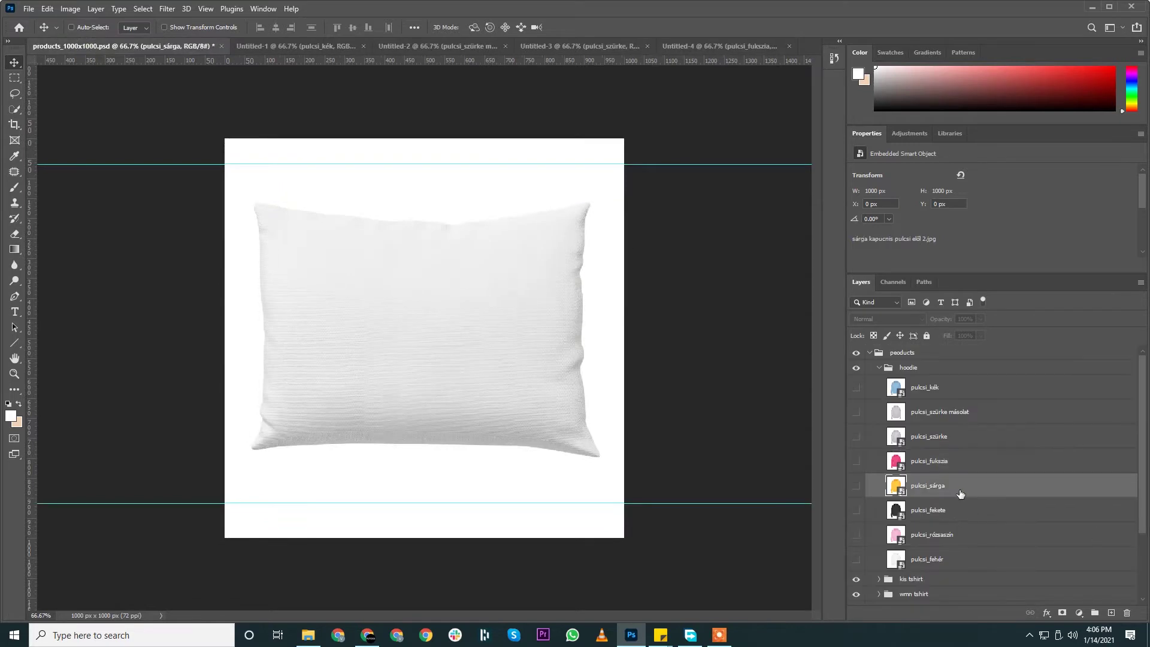
right_click(958, 486)
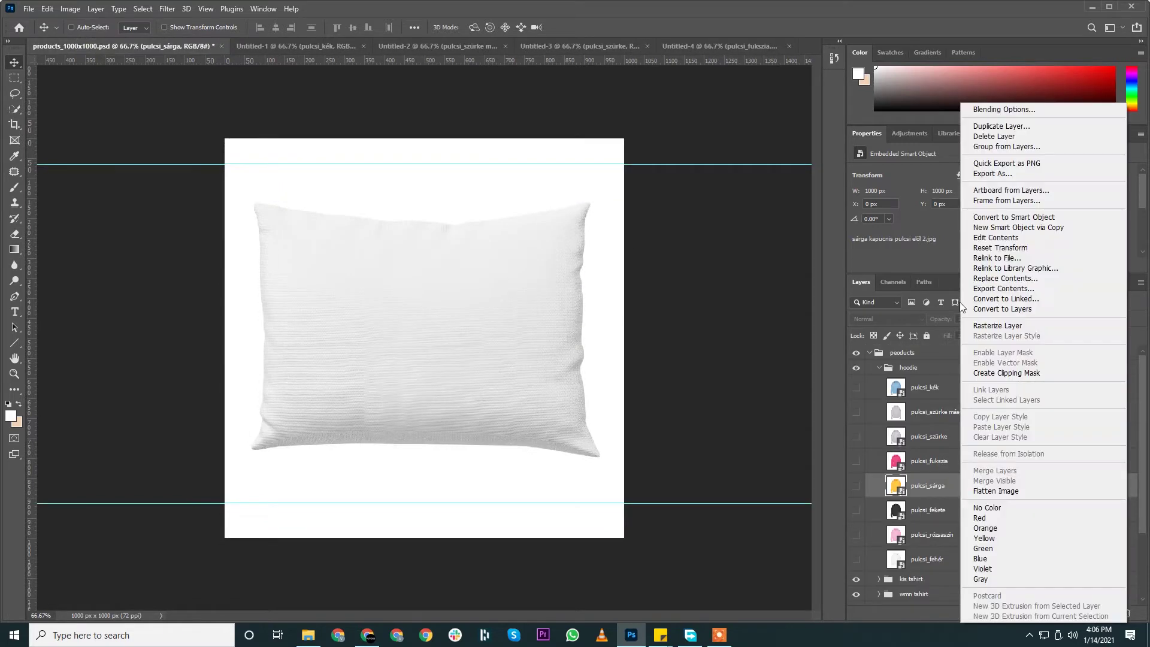
click(1001, 126)
click(522, 221)
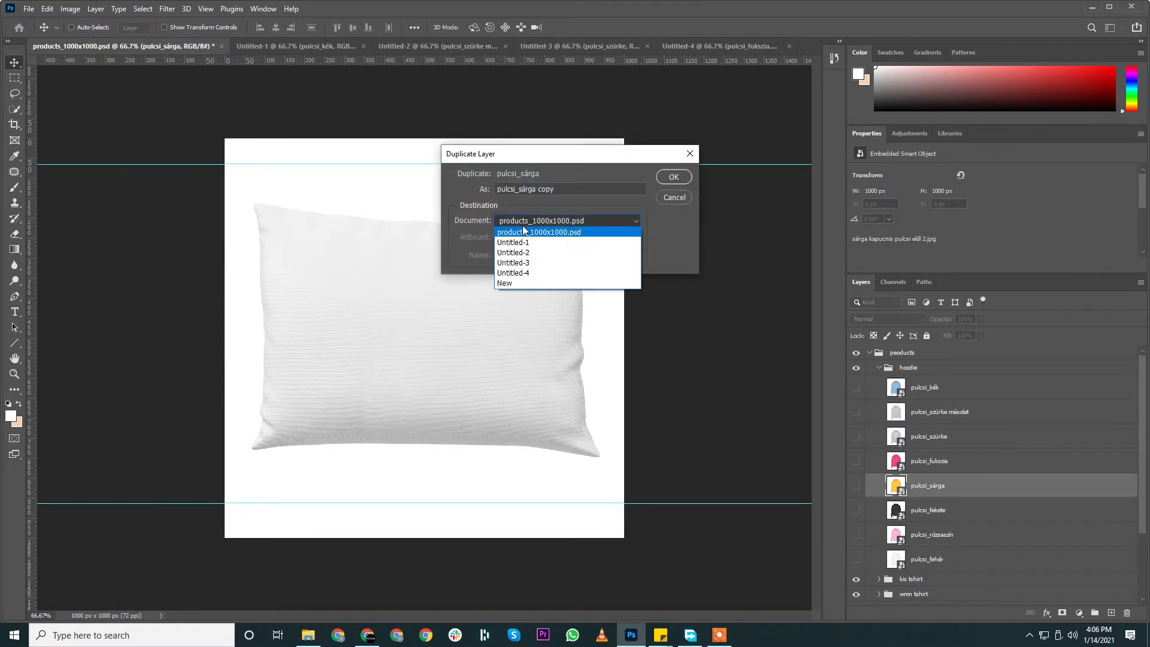
click(519, 285)
click(668, 178)
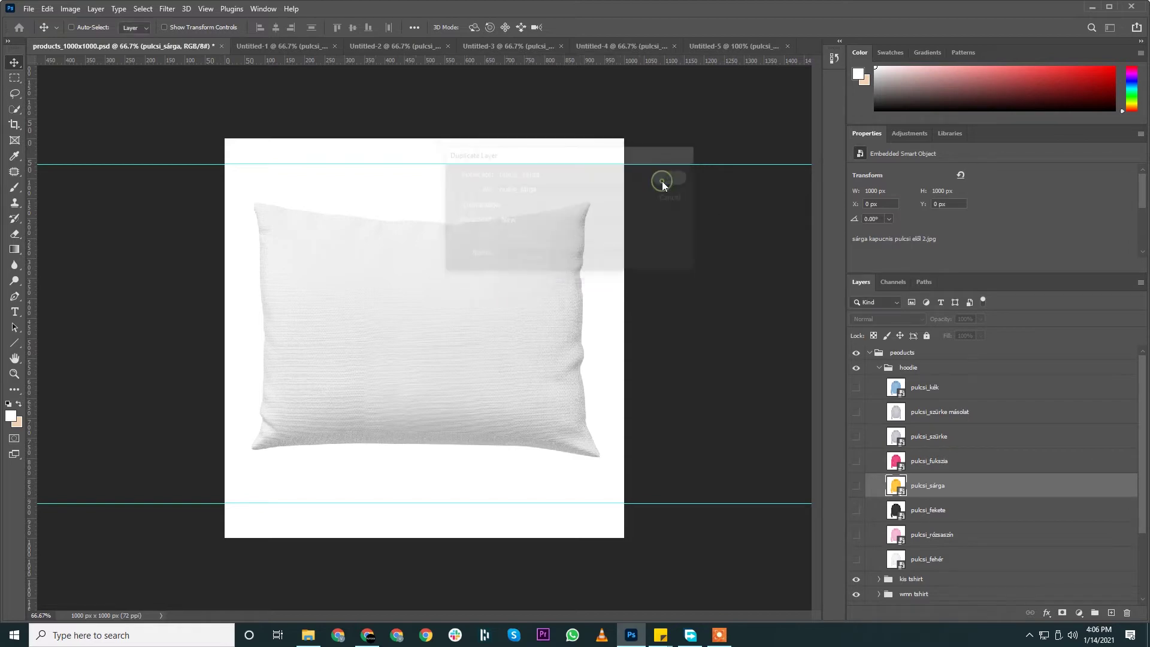
Duplicate the black hoodie layer into a new document
click(98, 45)
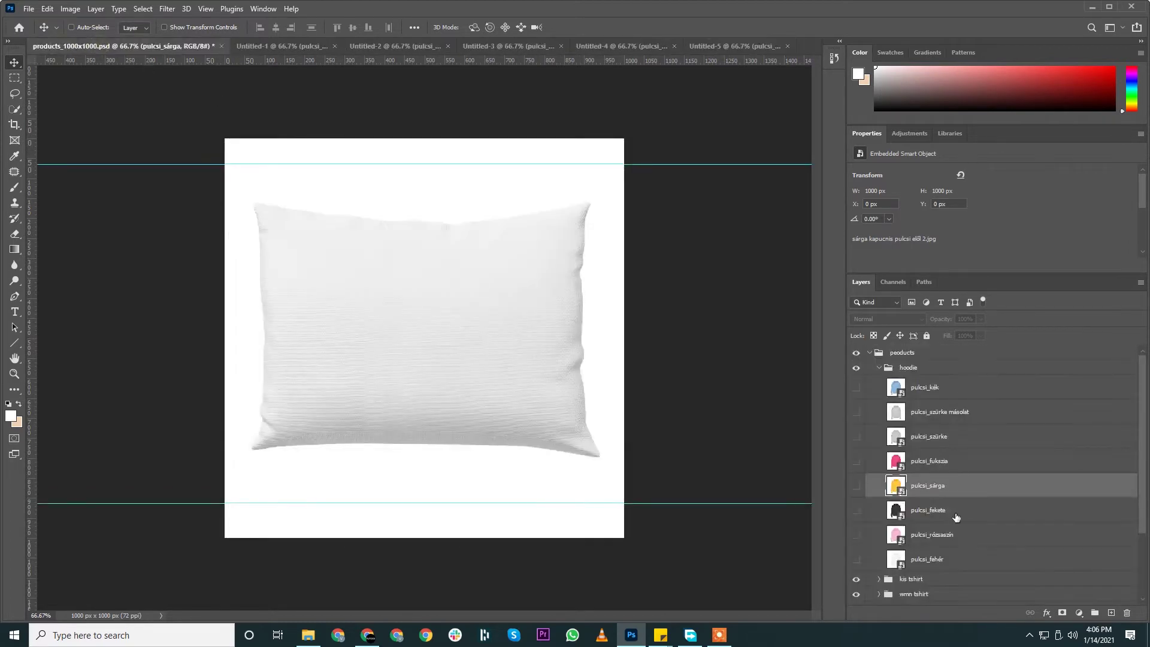
click(955, 510)
right_click(961, 510)
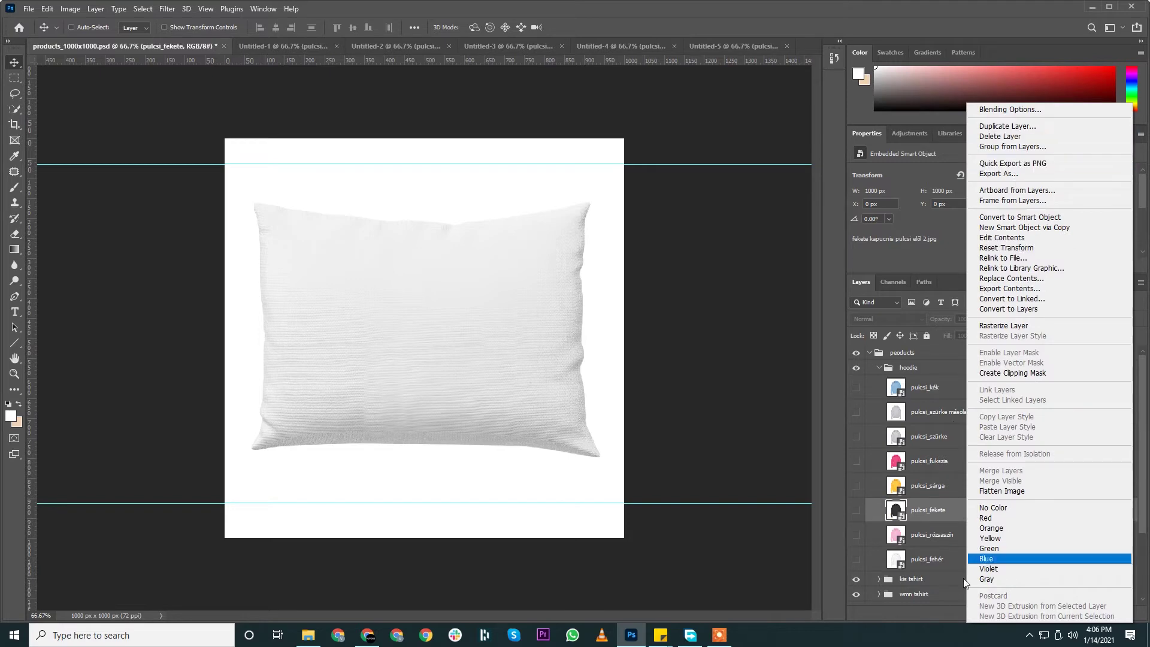
click(1006, 126)
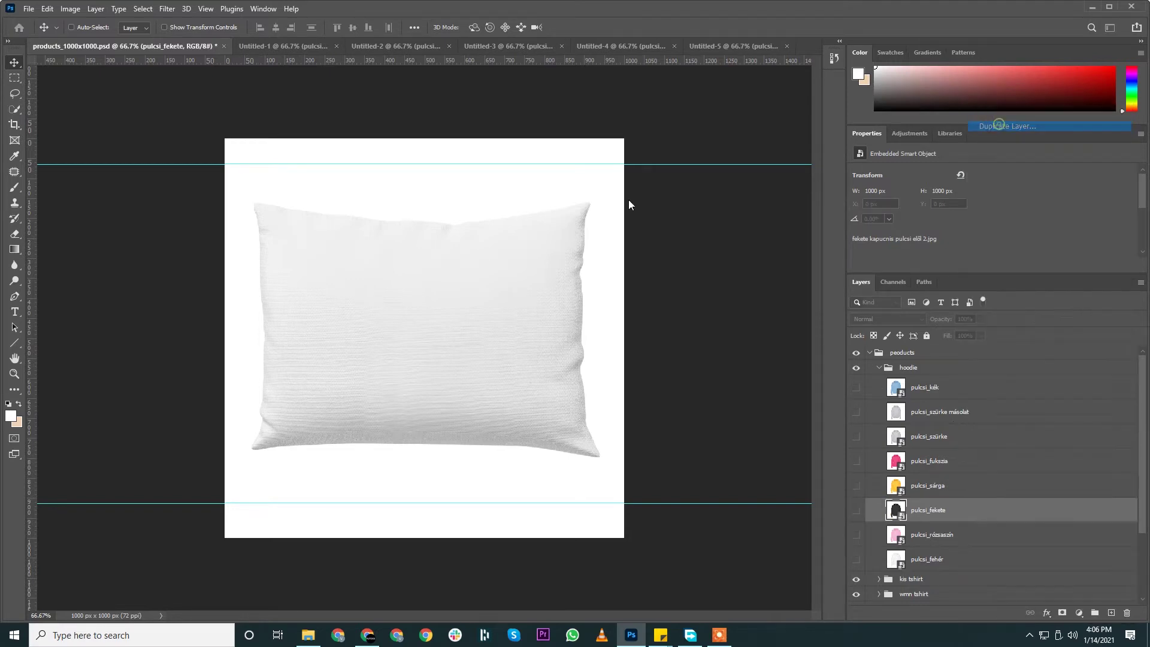
click(564, 221)
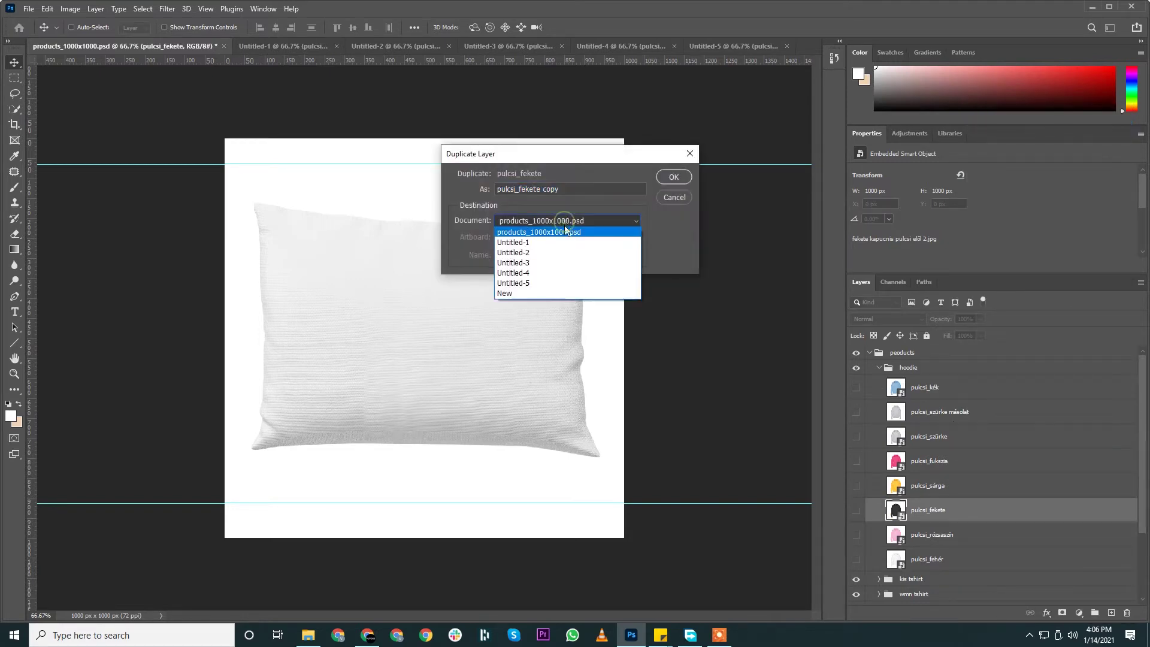
click(550, 294)
click(673, 177)
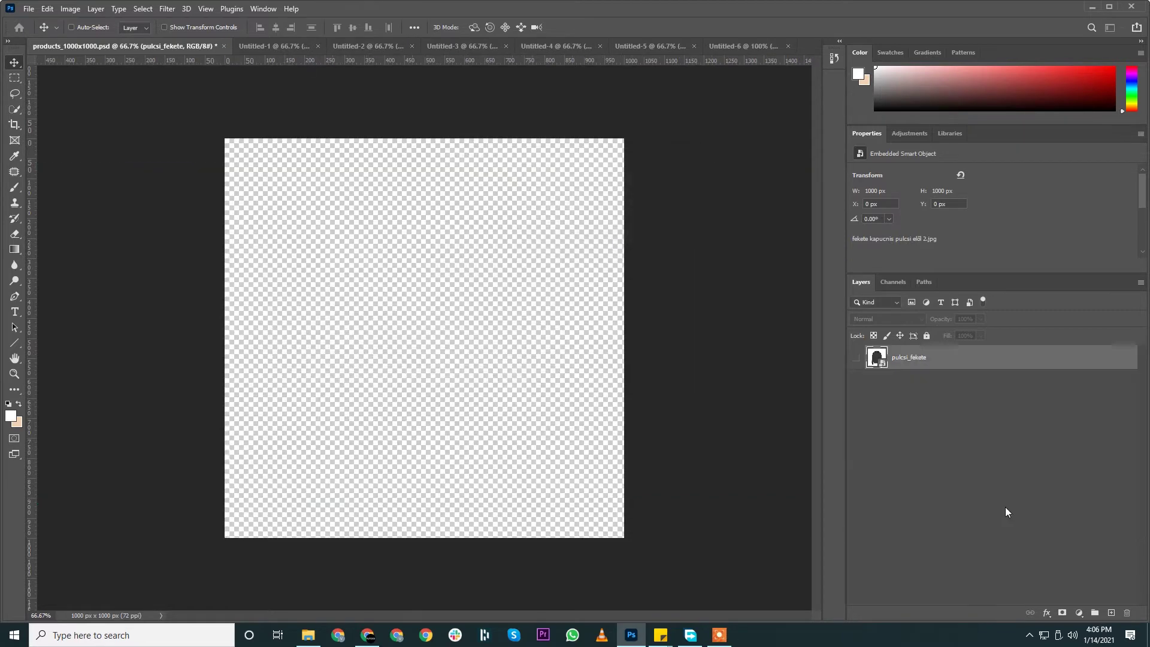
Duplicate the pink hoodie layer into a new document
click(70, 46)
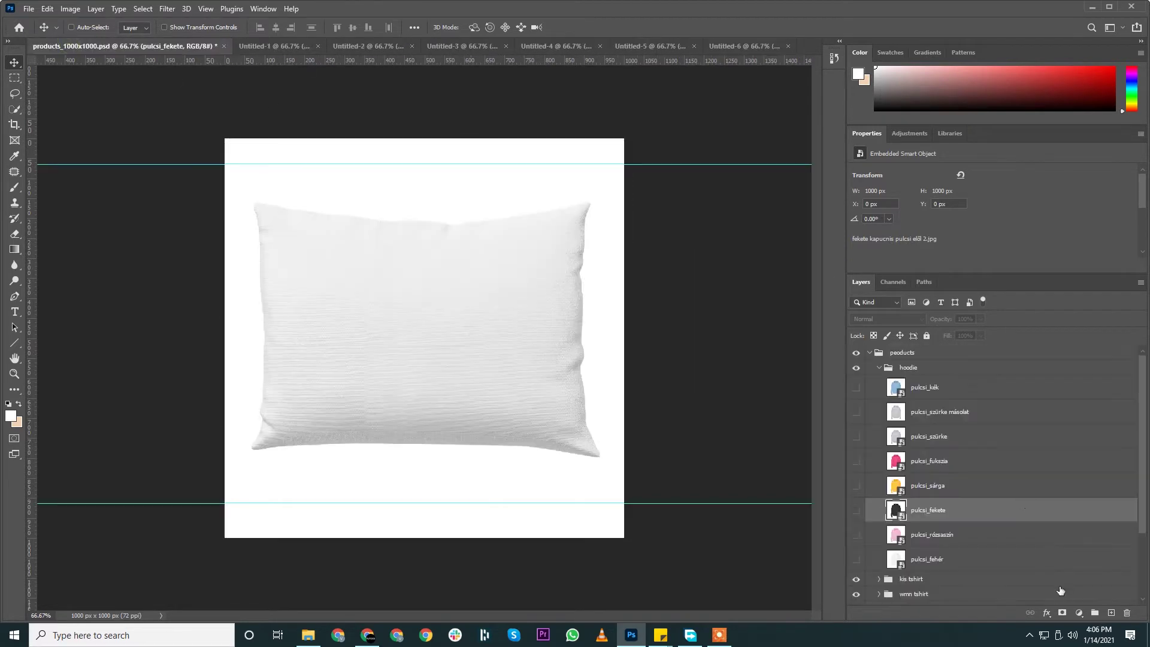
click(950, 534)
right_click(975, 534)
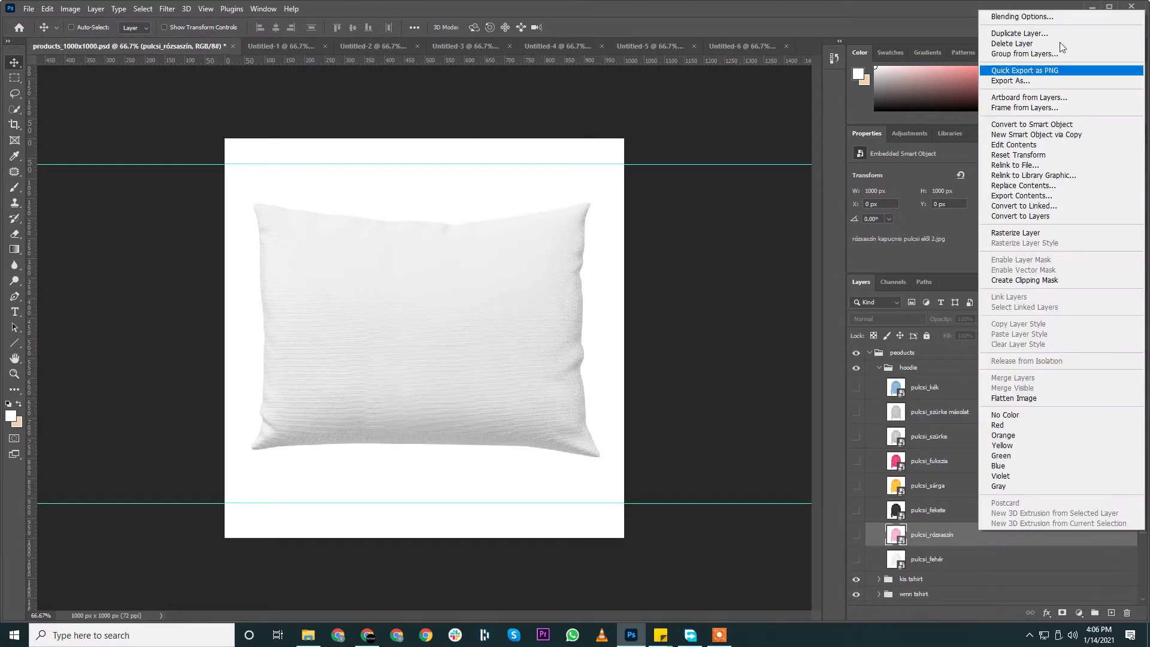
click(1042, 34)
click(509, 218)
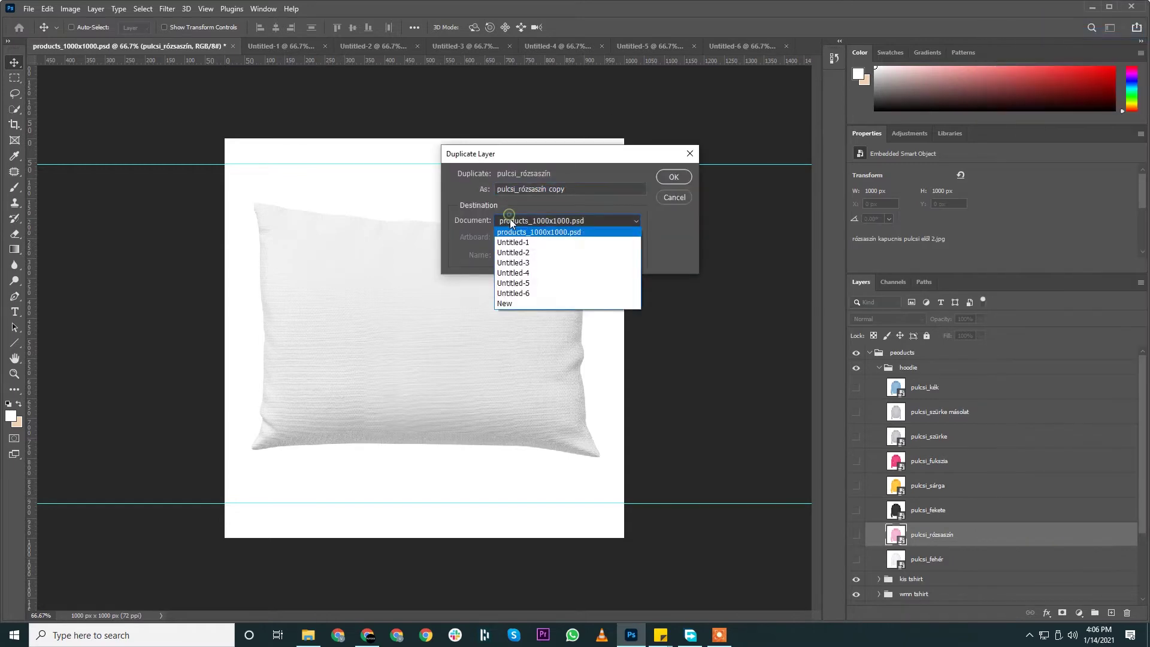
click(511, 304)
click(663, 179)
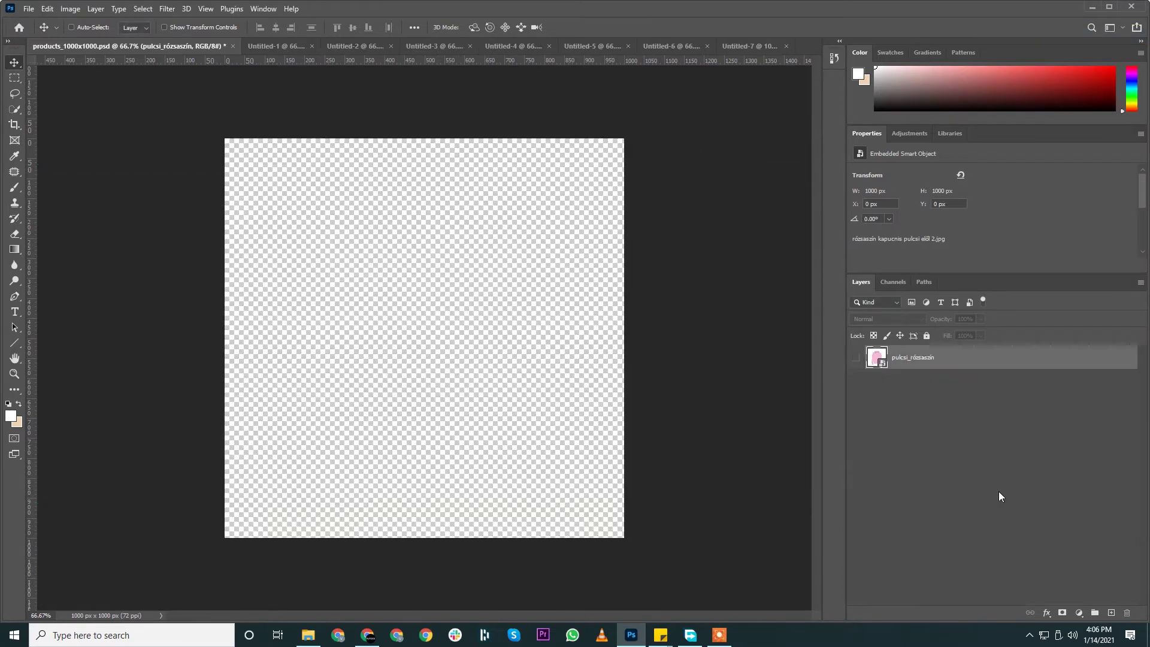
Duplicate the white hoodie layer into a new document
click(38, 45)
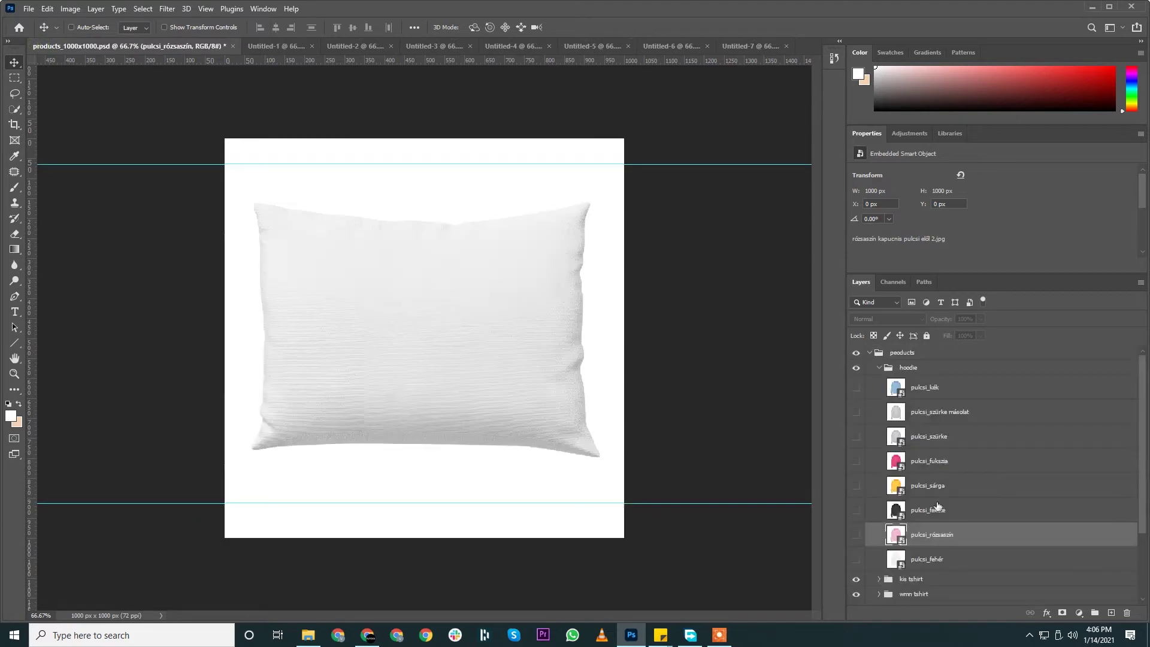
click(948, 565)
right_click(963, 561)
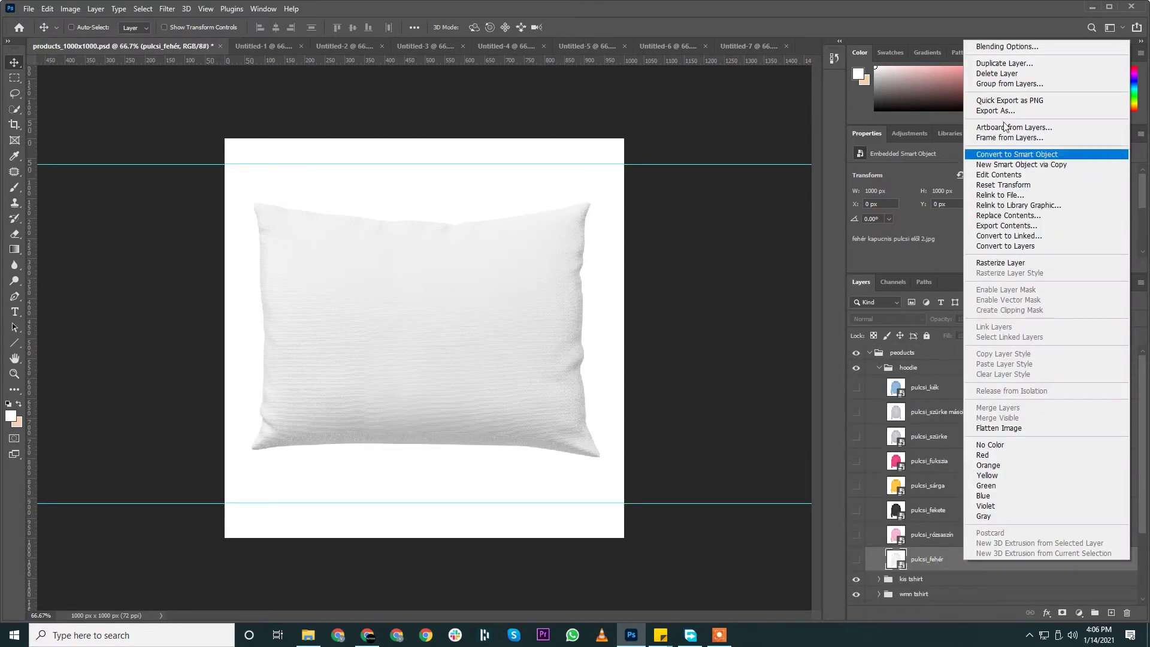
click(1015, 65)
click(593, 219)
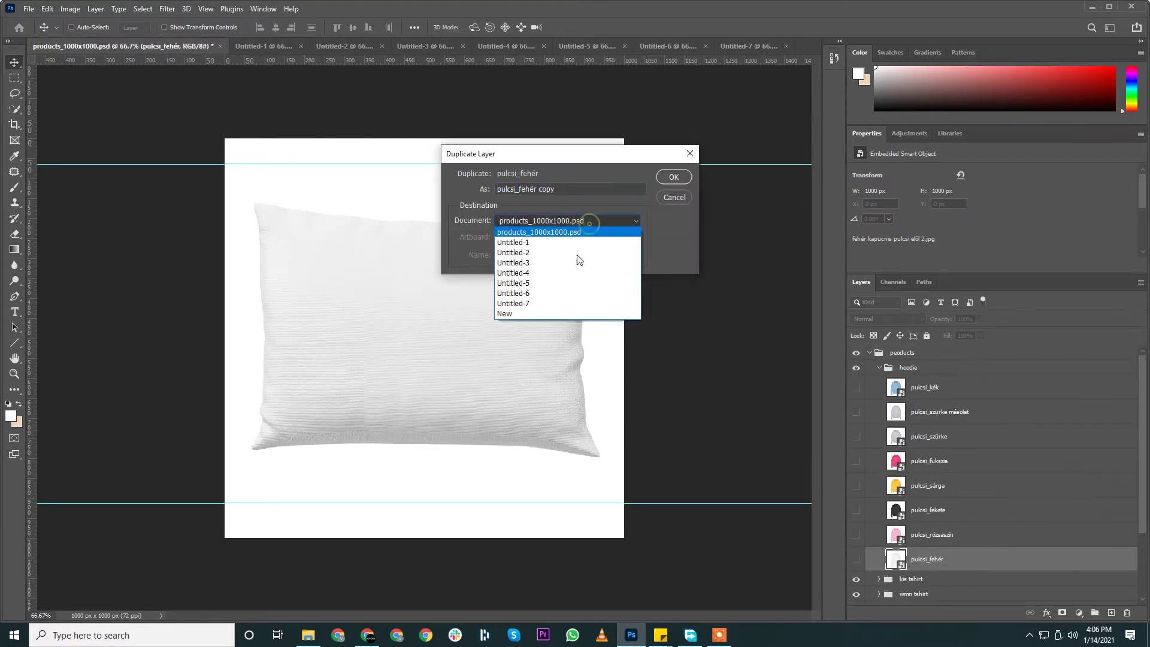
click(565, 314)
click(663, 175)
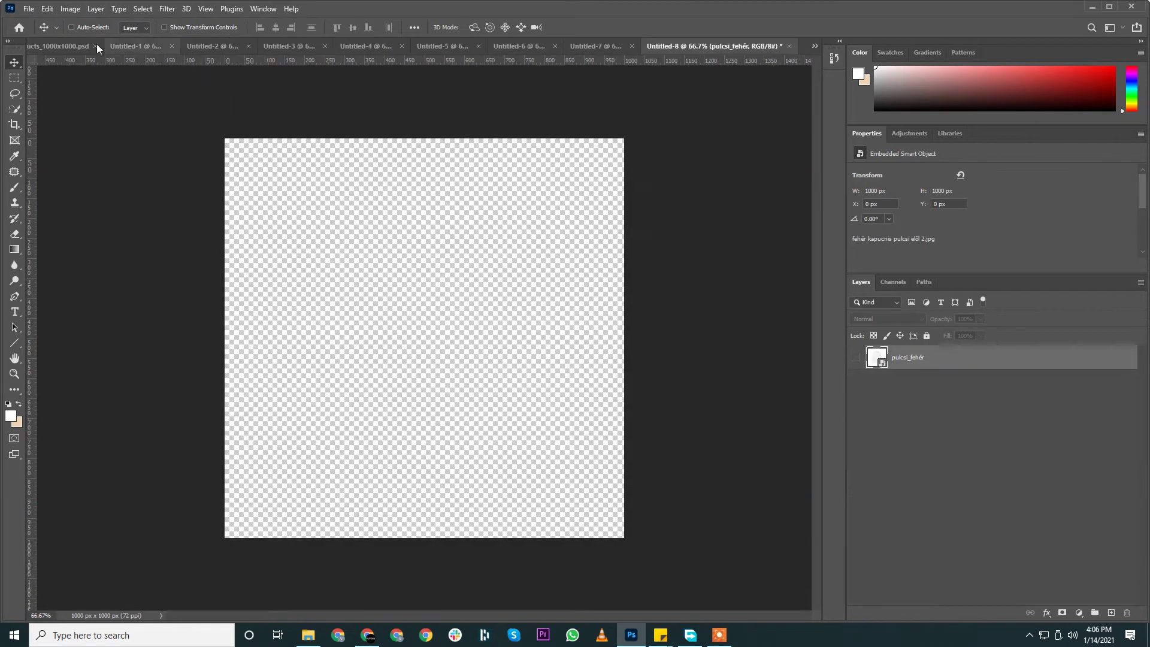
Close products_1000x1000.psd without saving changes
click(815, 46)
click(856, 63)
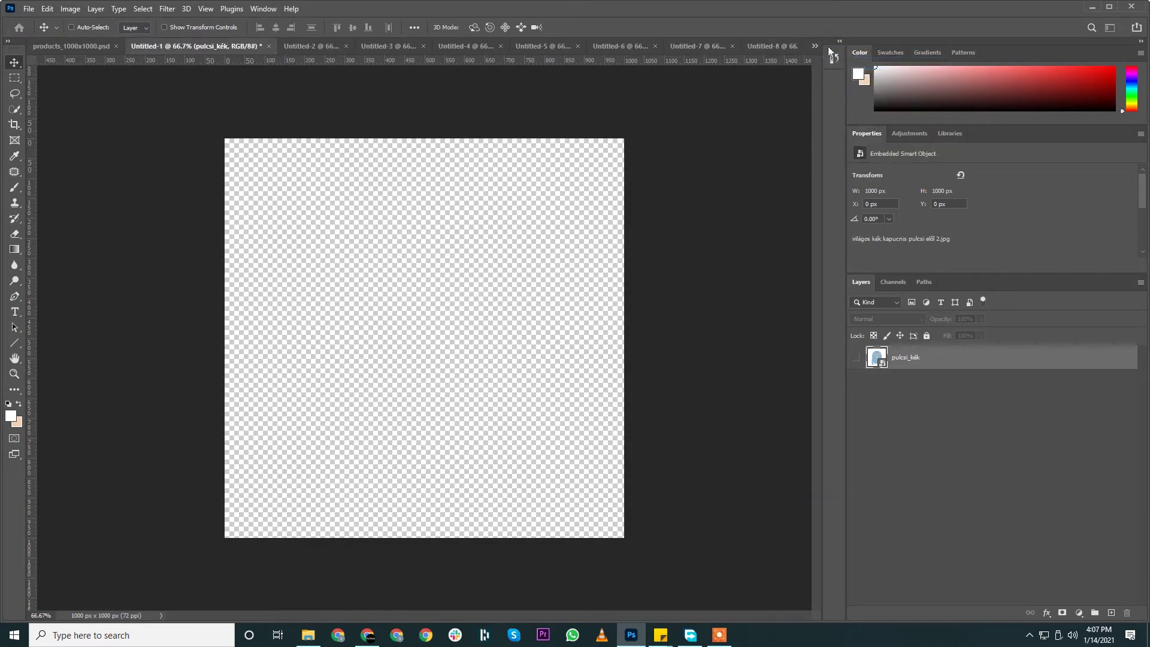
click(817, 46)
click(877, 51)
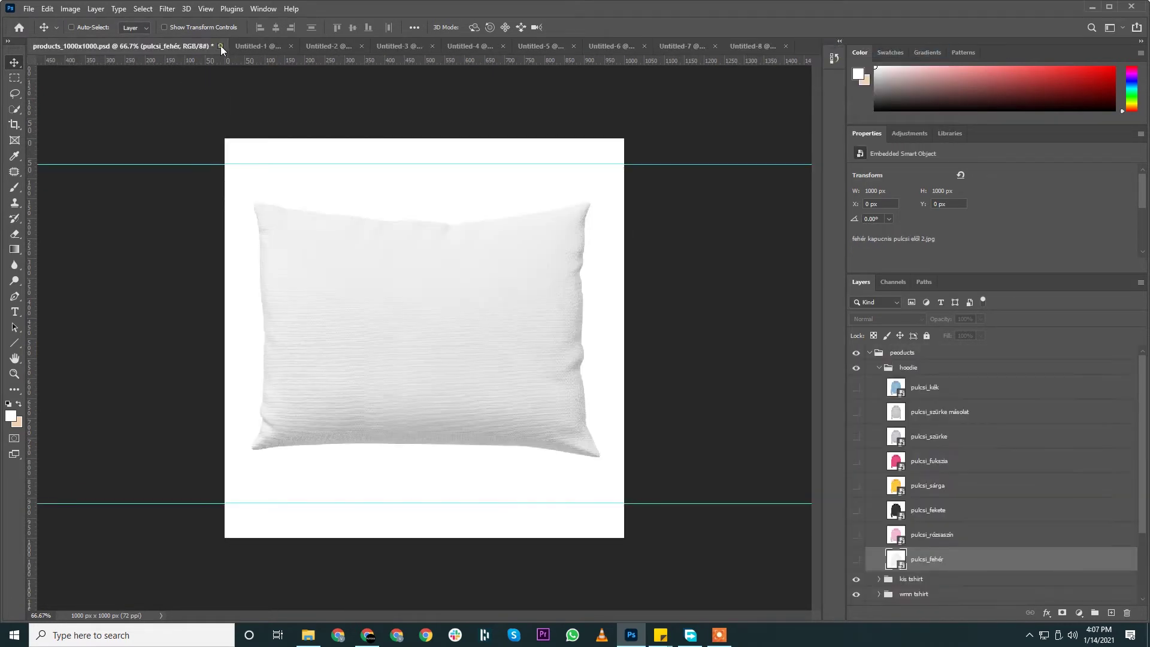
click(219, 46)
click(570, 238)
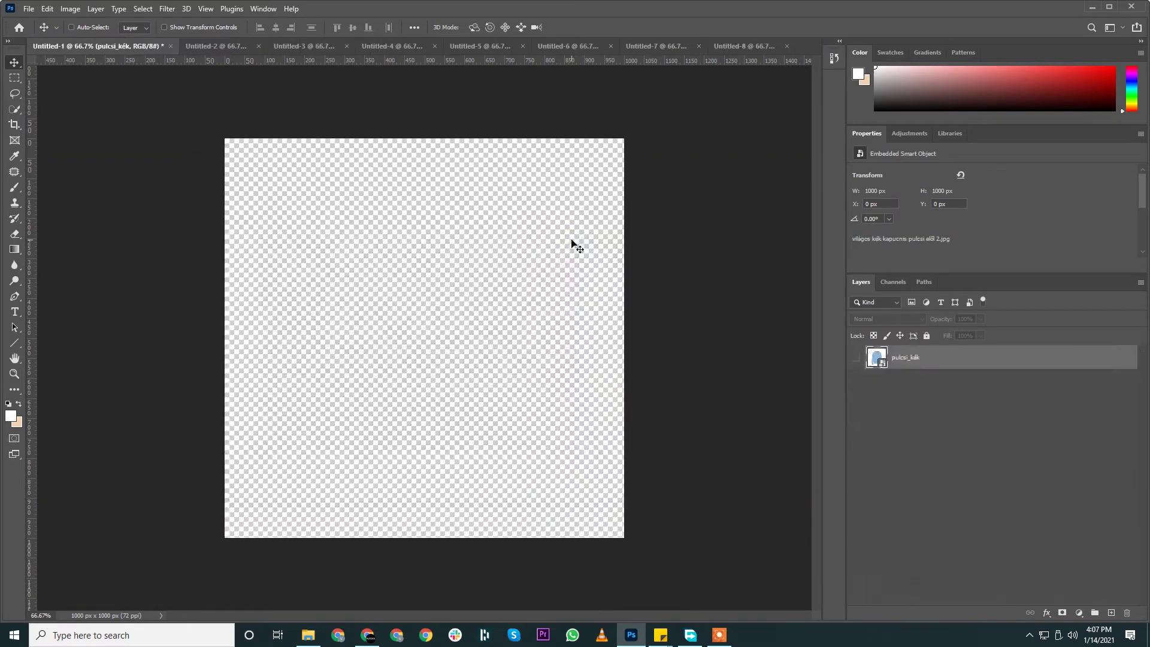
In Untitled-1, add a white Color Fill beneath the blue hoodie and rasterize pulcsi_kék
click(855, 357)
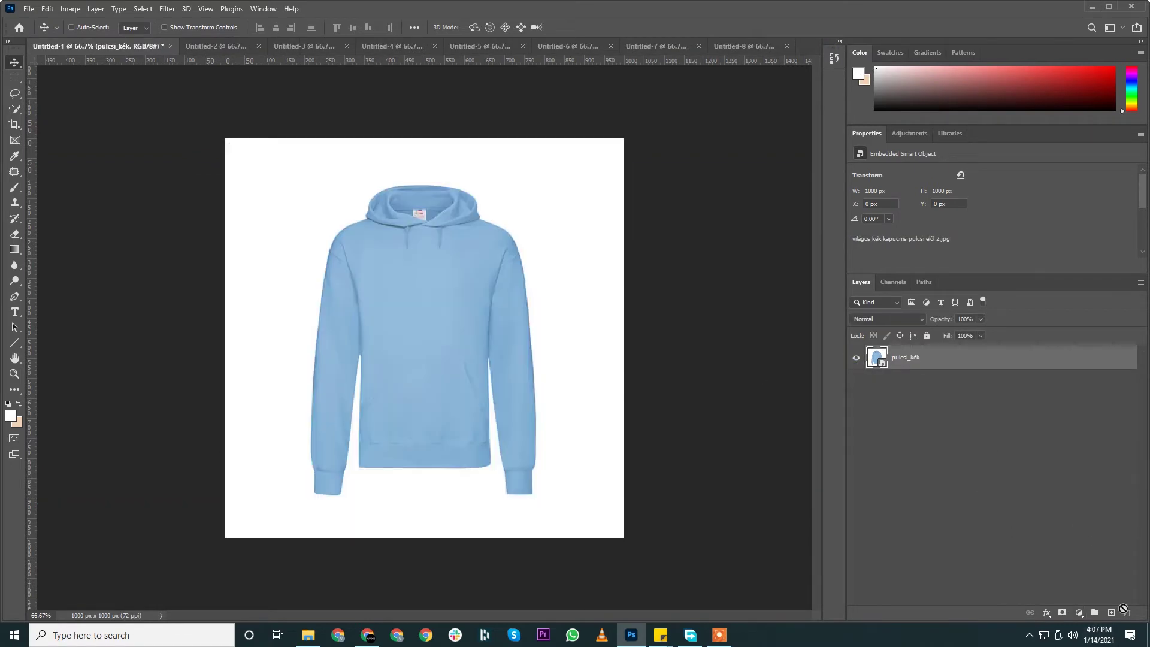
click(1078, 613)
click(1079, 401)
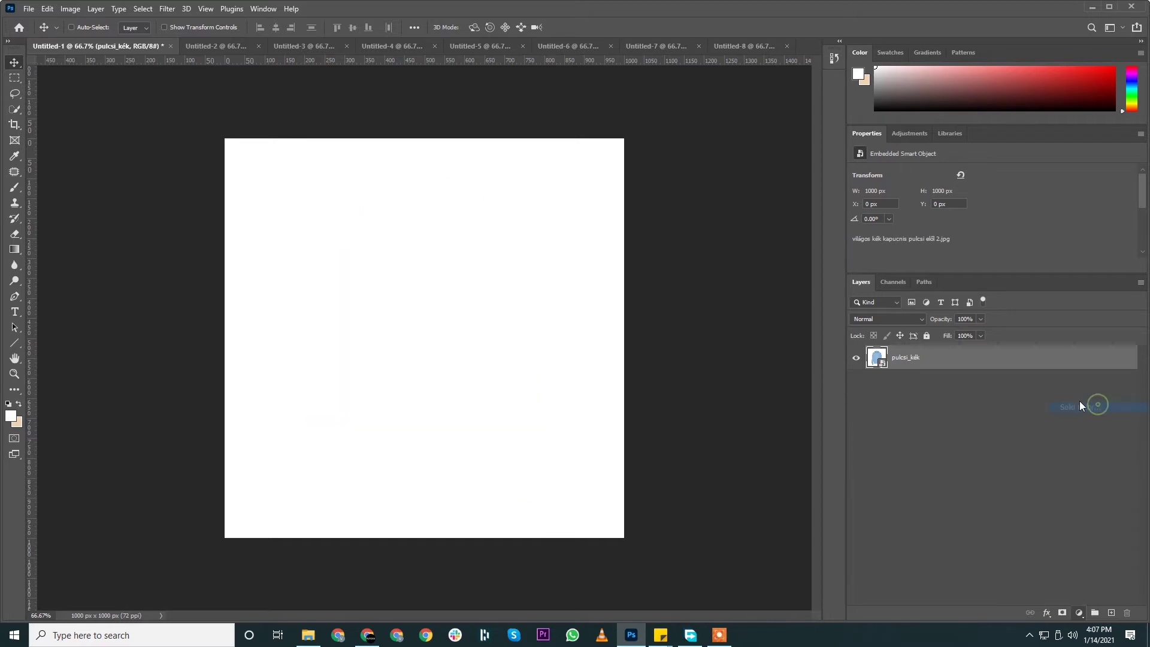
click(901, 256)
drag(964, 358, 954, 398)
click(946, 357)
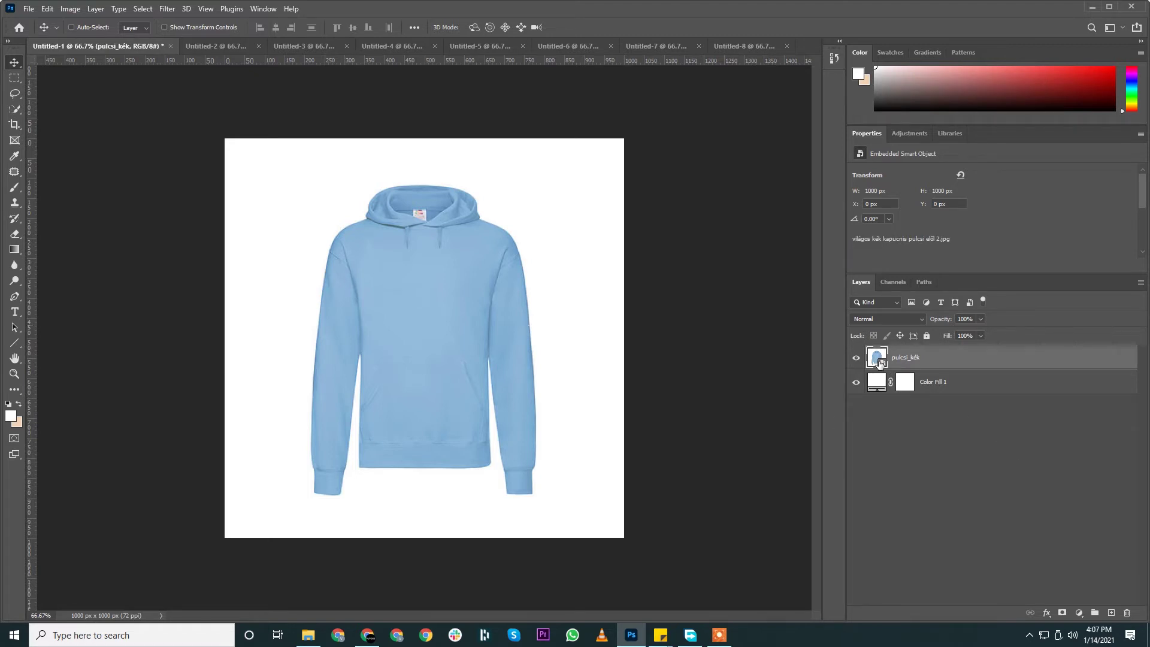
right_click(974, 367)
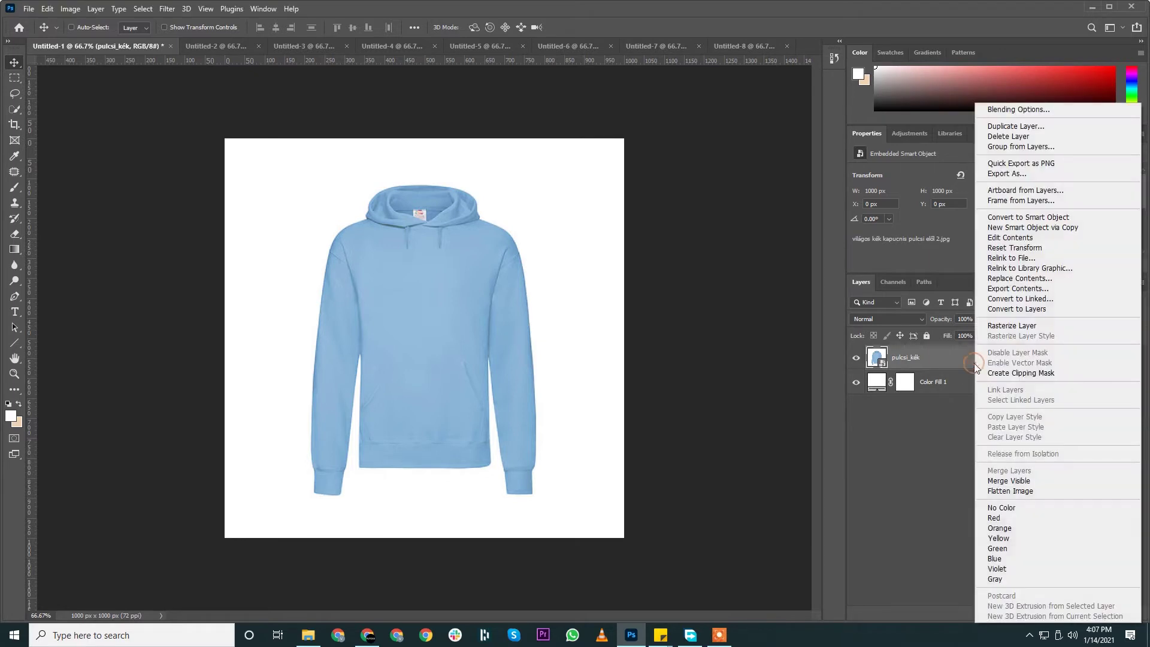
click(1039, 325)
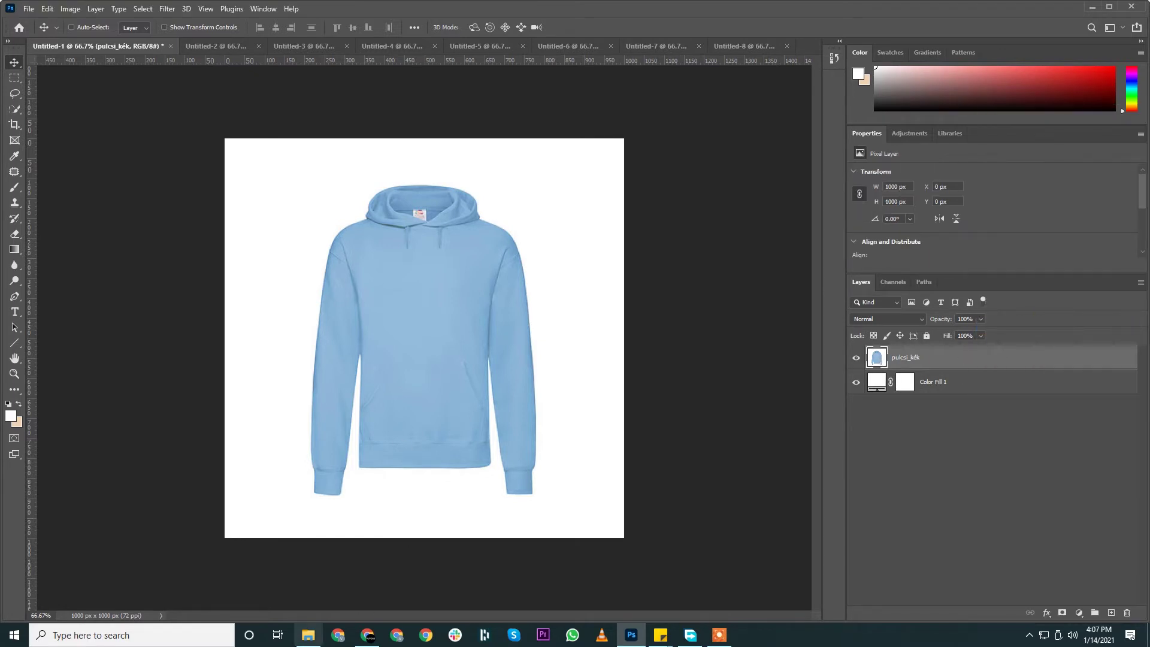
Open the Designs folder and drag holiday spirit grafika.png onto the hoodie canvas
click(308, 635)
click(209, 51)
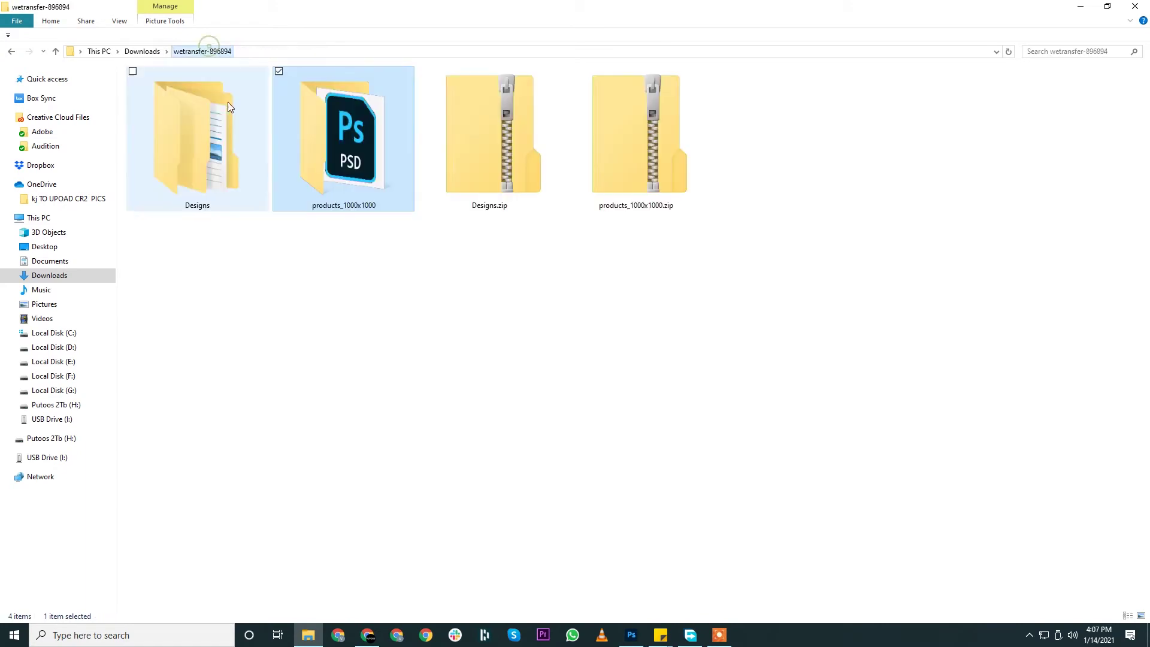
click(203, 153)
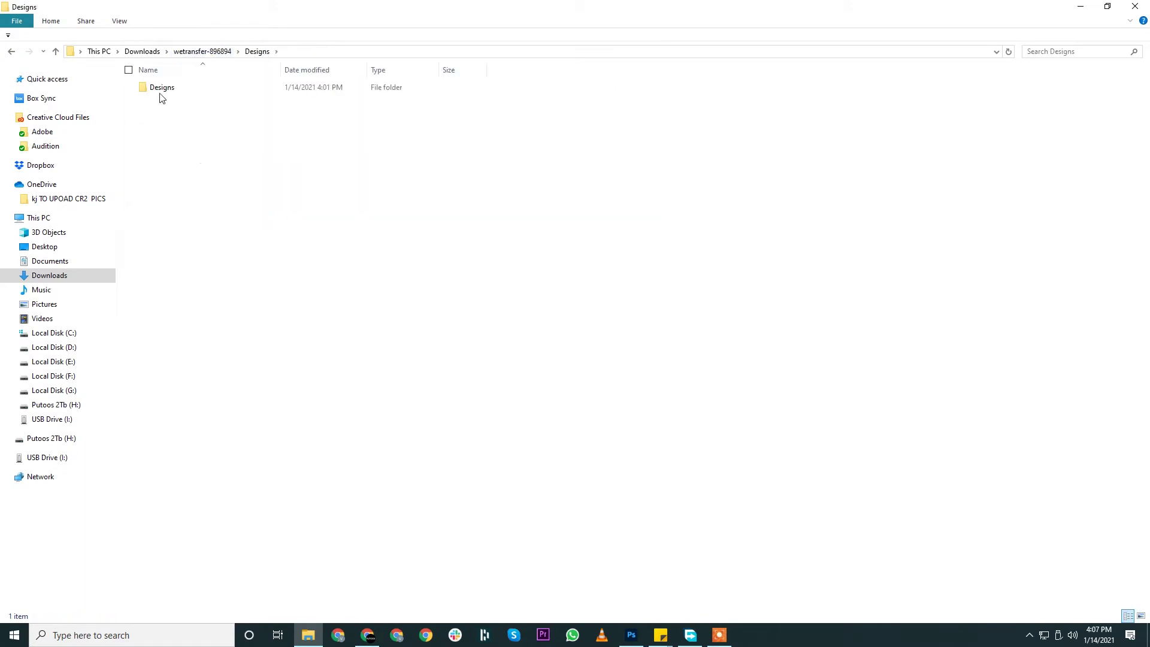
double_click(160, 89)
click(205, 145)
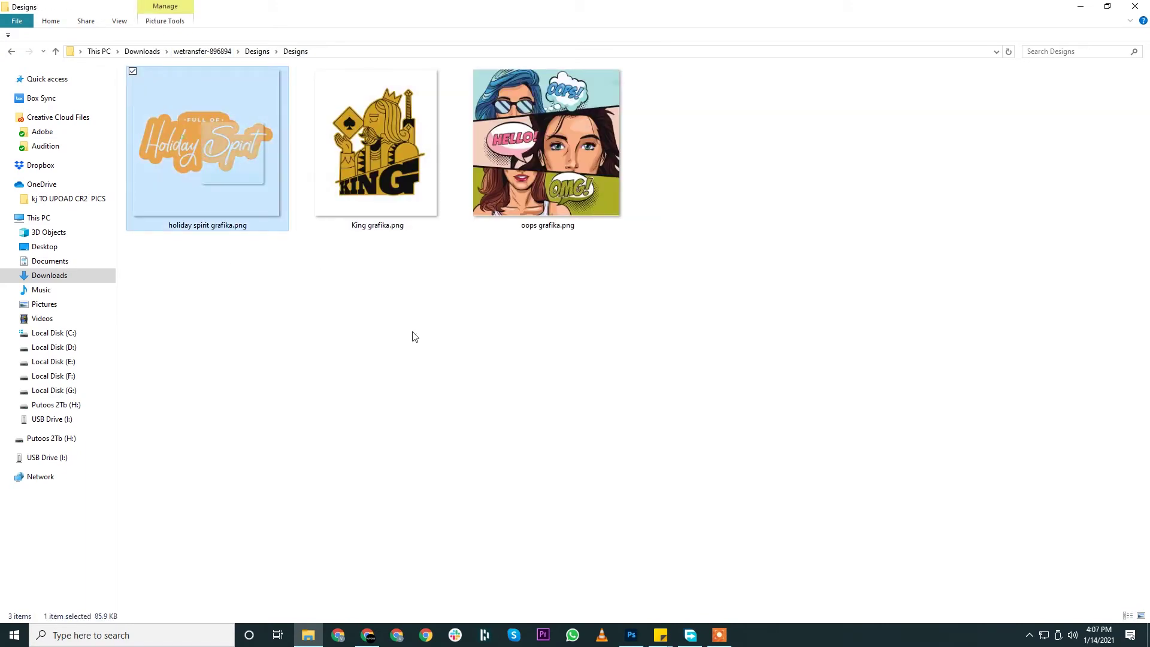
drag(412, 336, 444, 281)
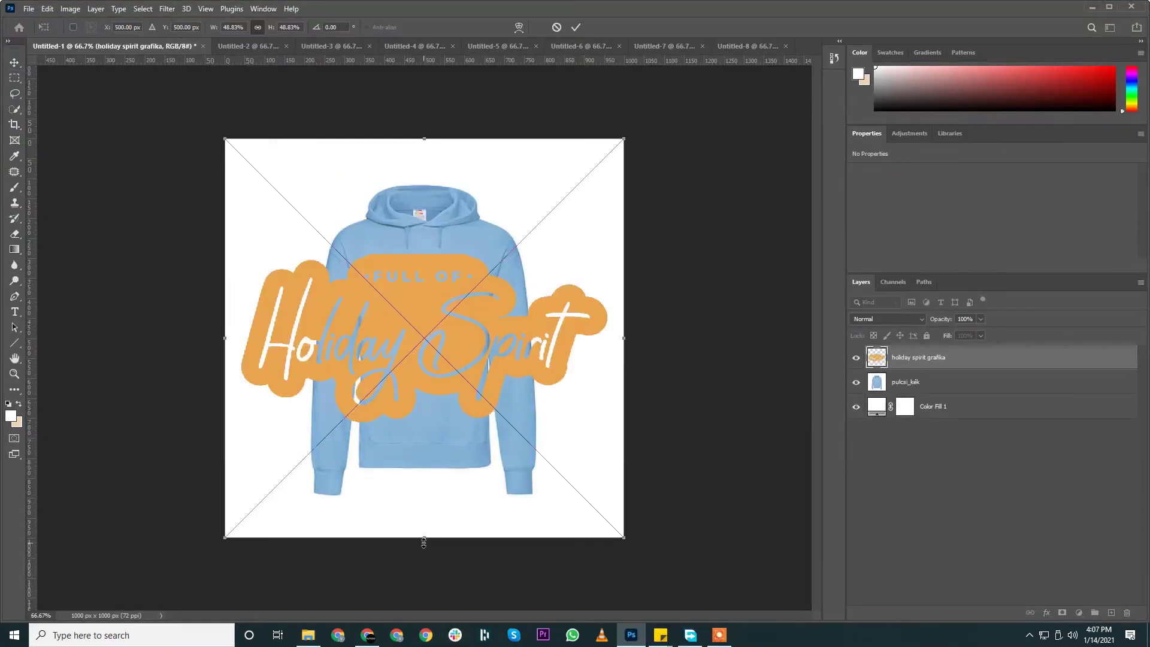
Scale the Holiday Spirit design to about 14% on the chest, commit it, then hide it
drag(423, 542, 434, 339)
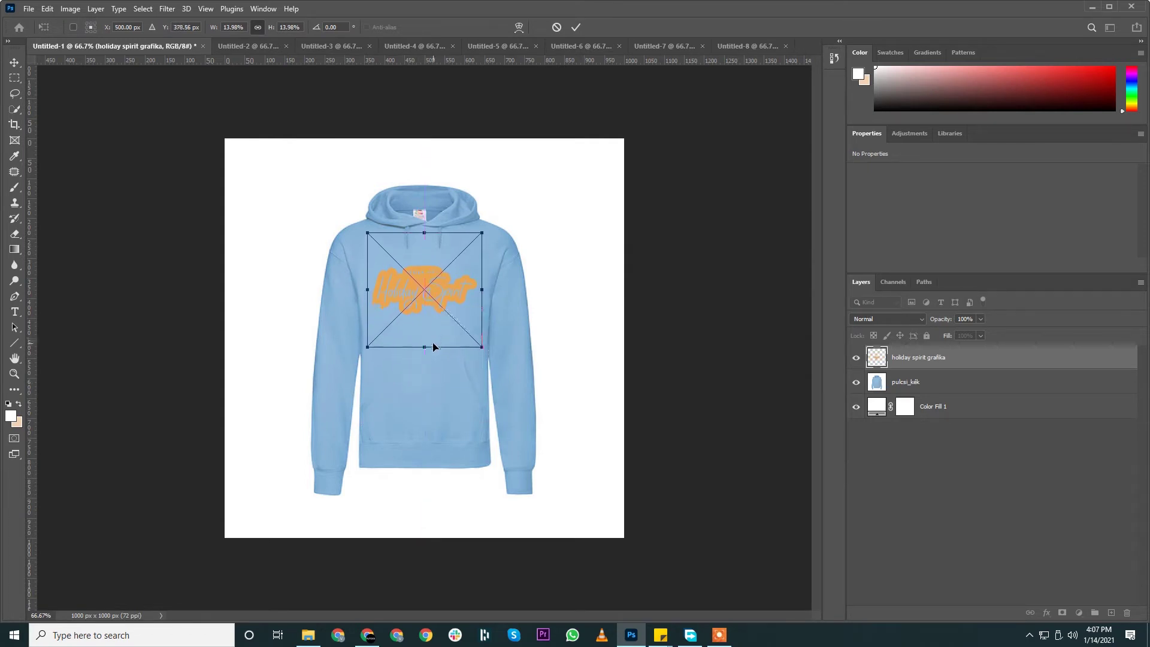
key(Return)
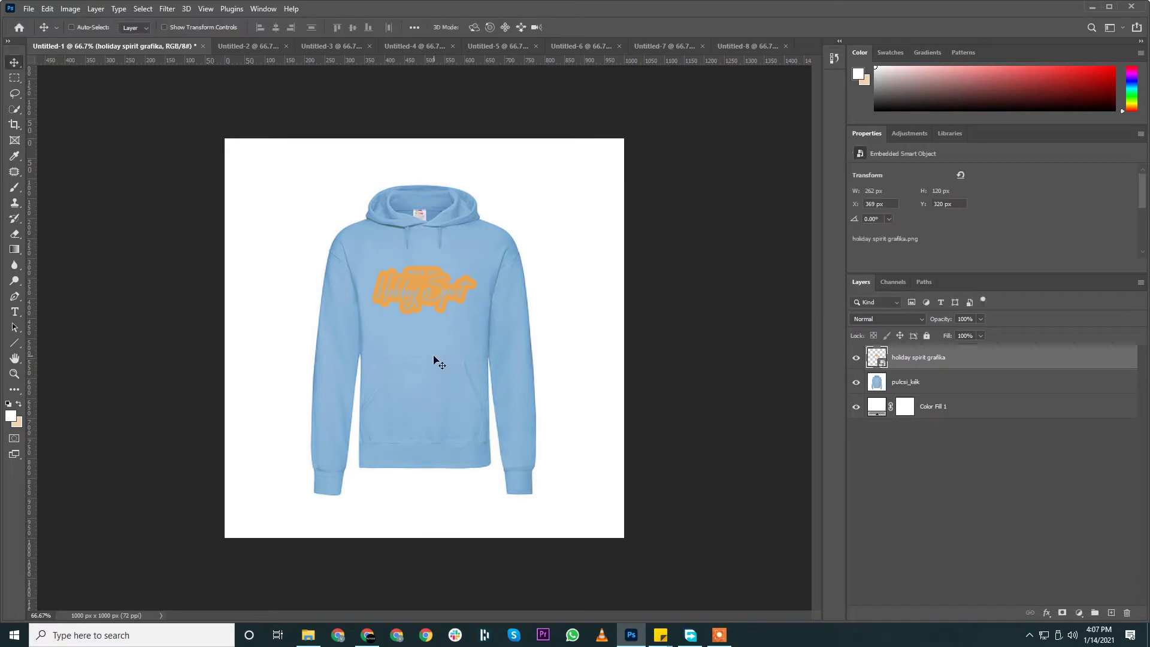
scroll(431, 358, up, 2)
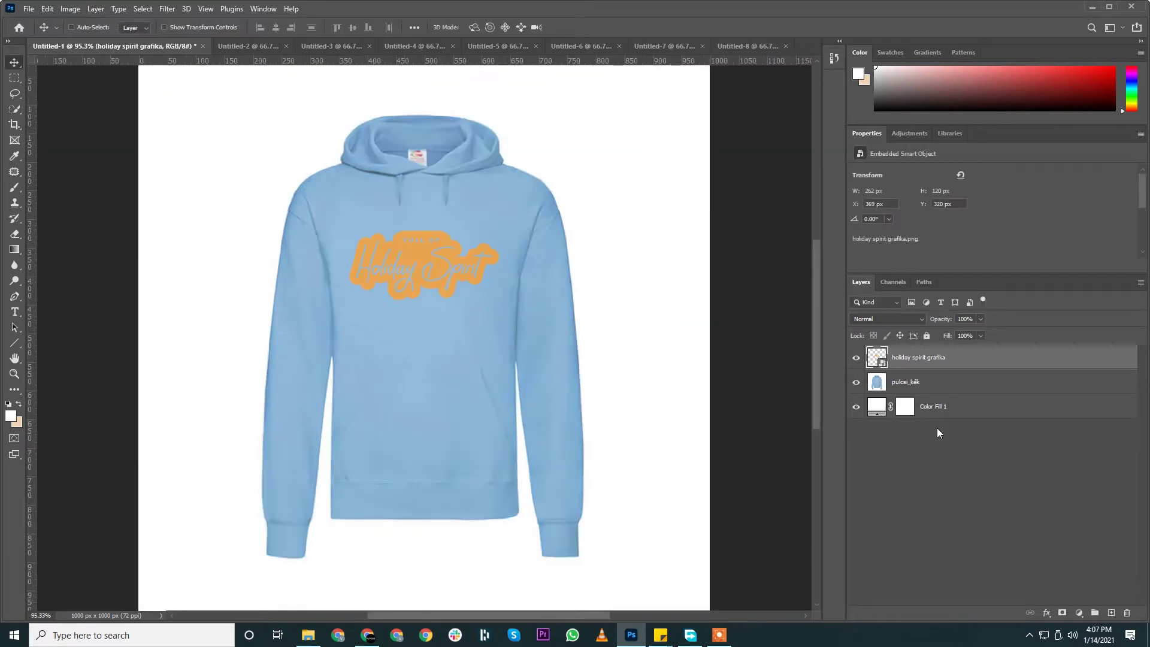
scroll(562, 403, up, 2)
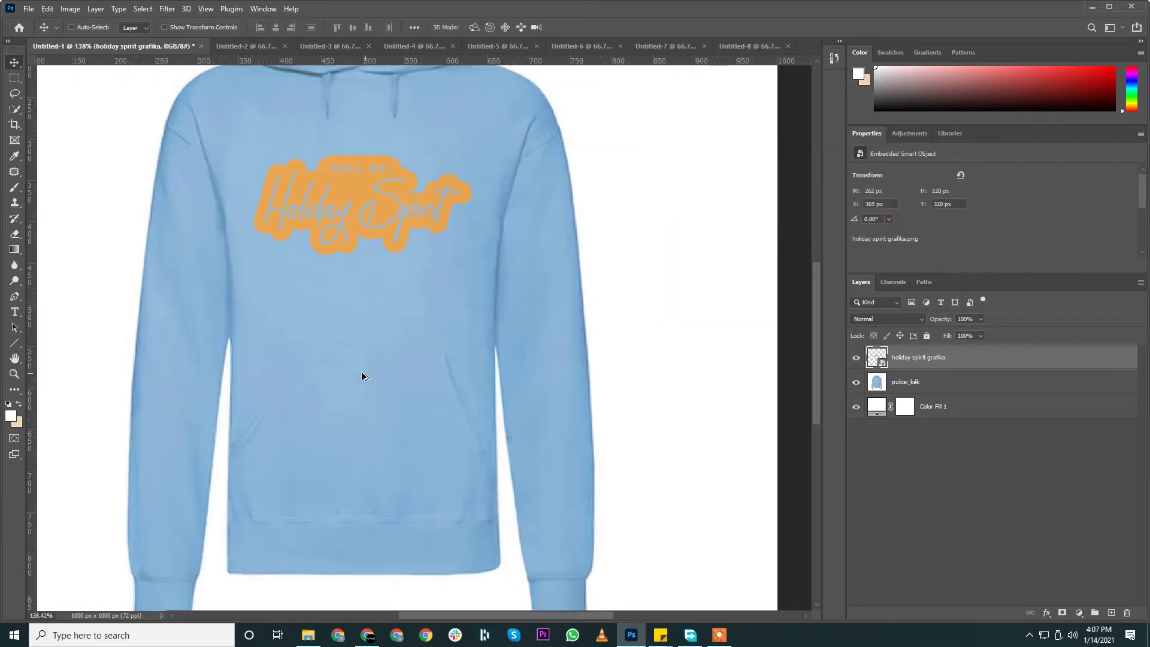
scroll(361, 372, down, 3)
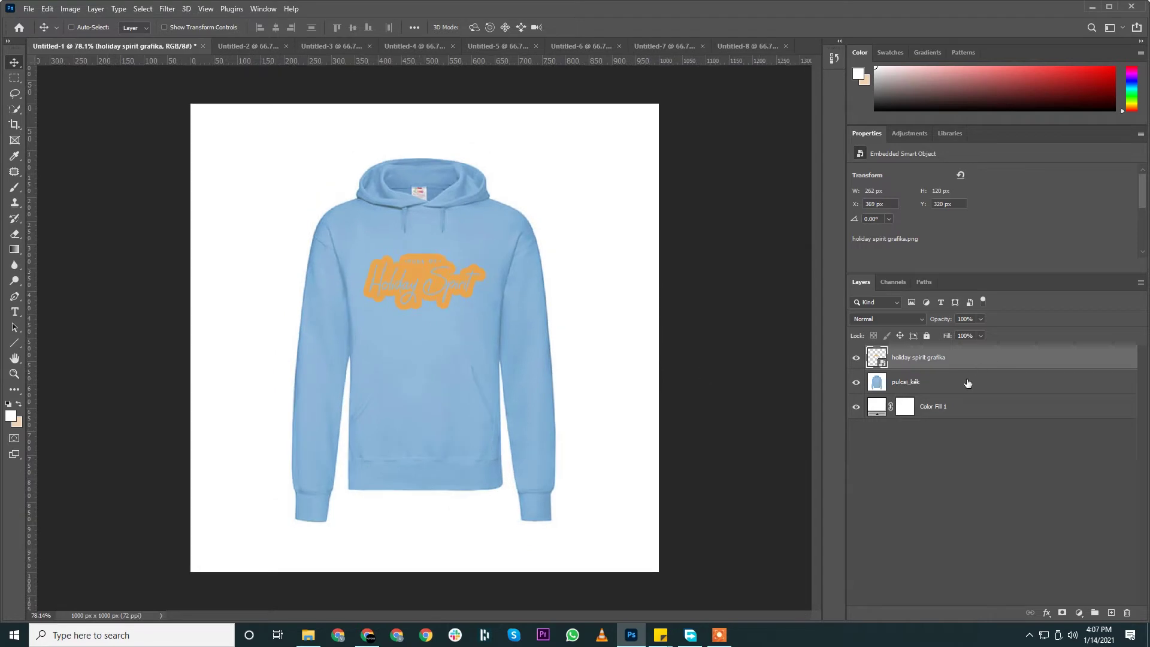
click(940, 386)
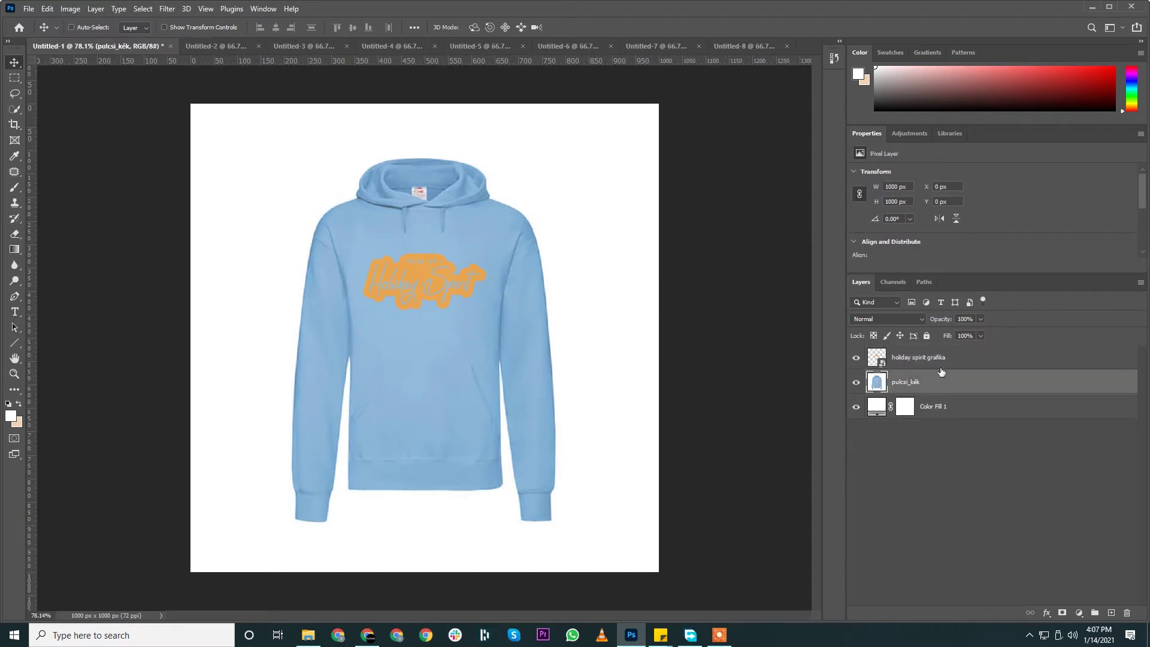
click(941, 361)
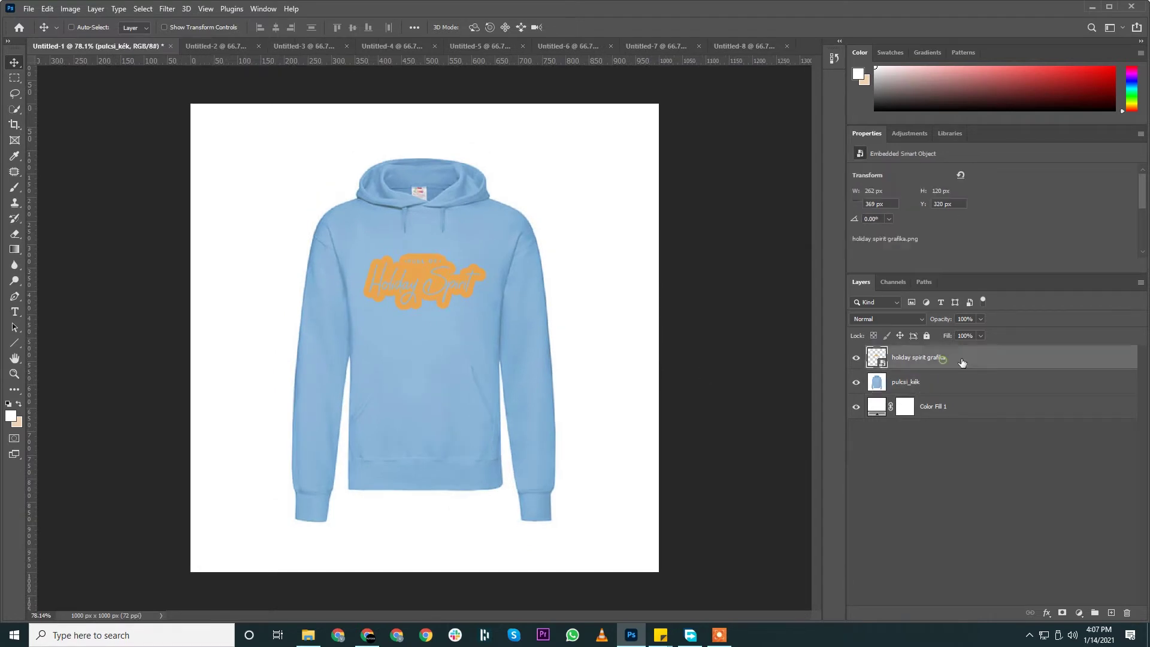
click(856, 358)
click(856, 358)
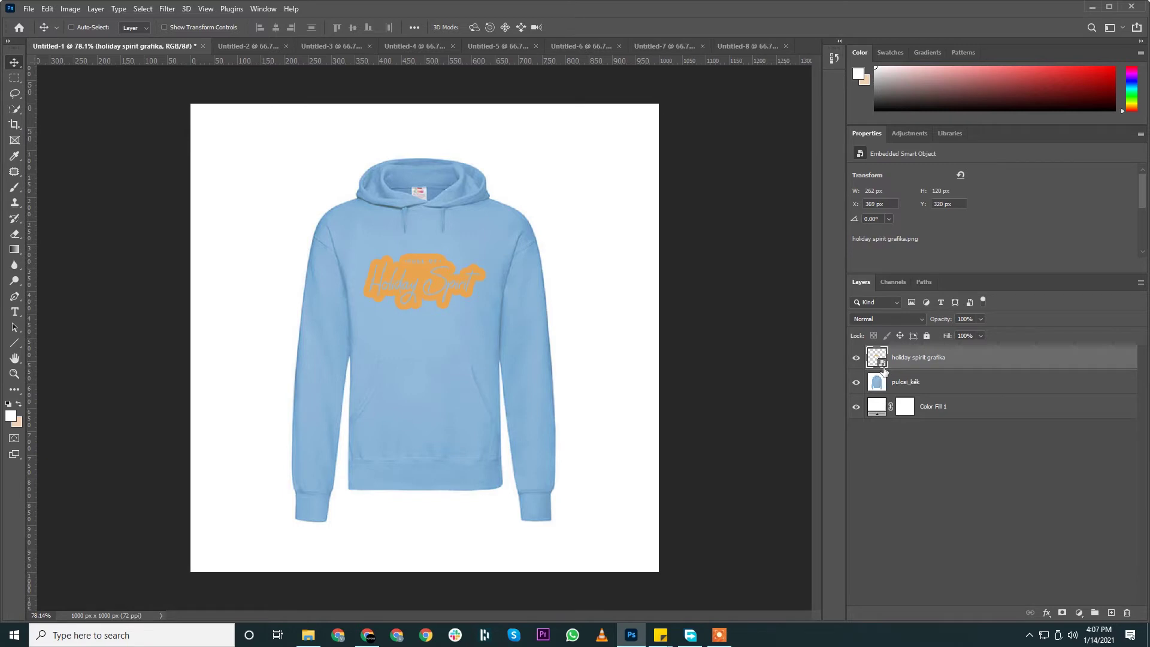
right_click(958, 358)
click(988, 290)
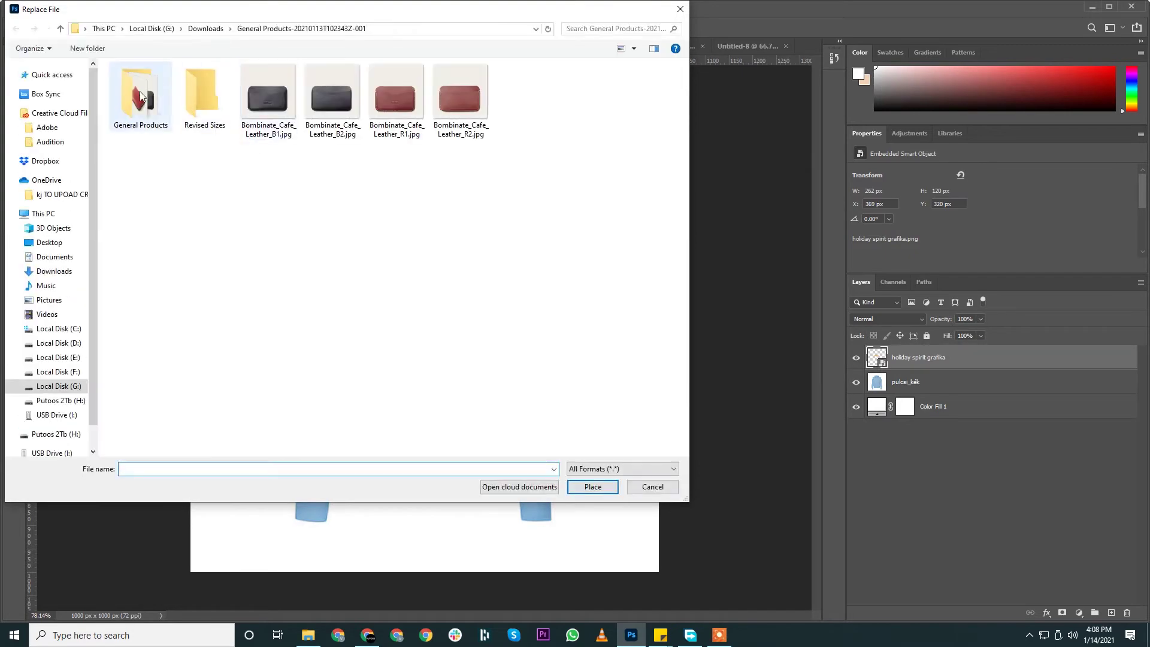
click(58, 342)
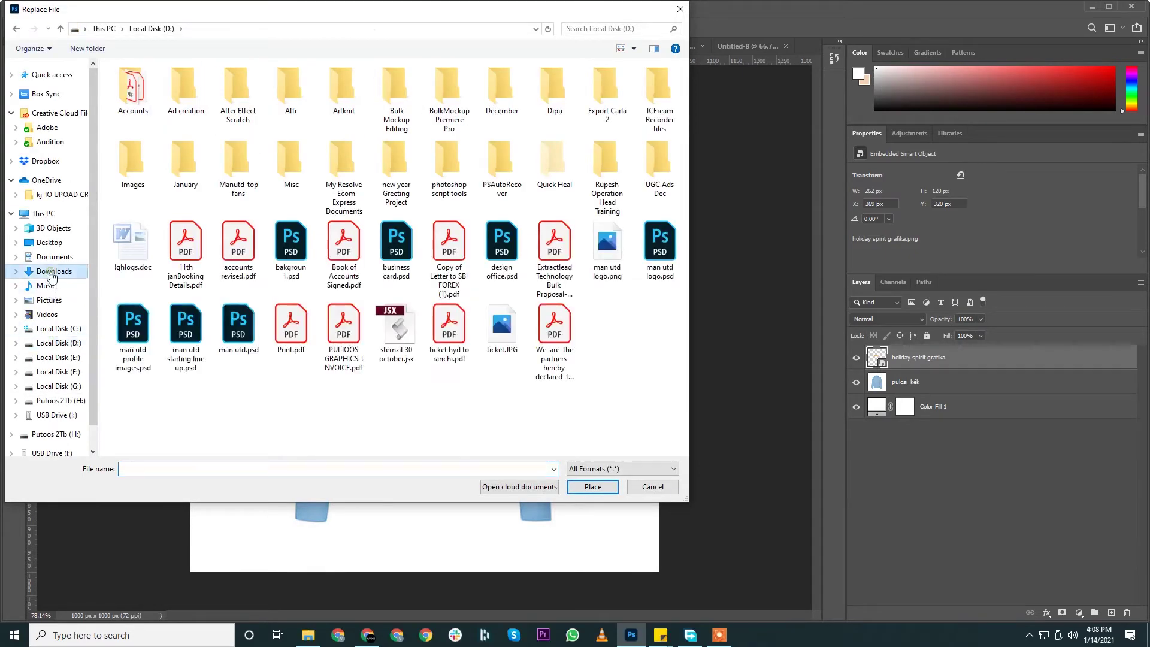
click(53, 271)
double_click(136, 111)
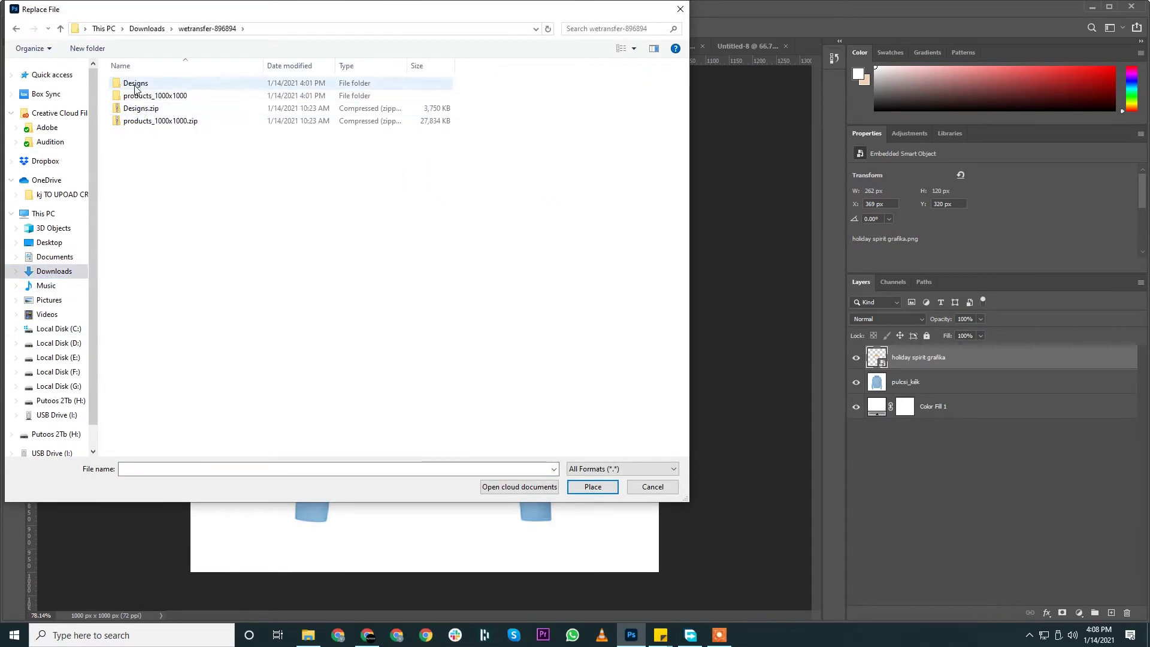
double_click(135, 84)
double_click(136, 85)
click(206, 107)
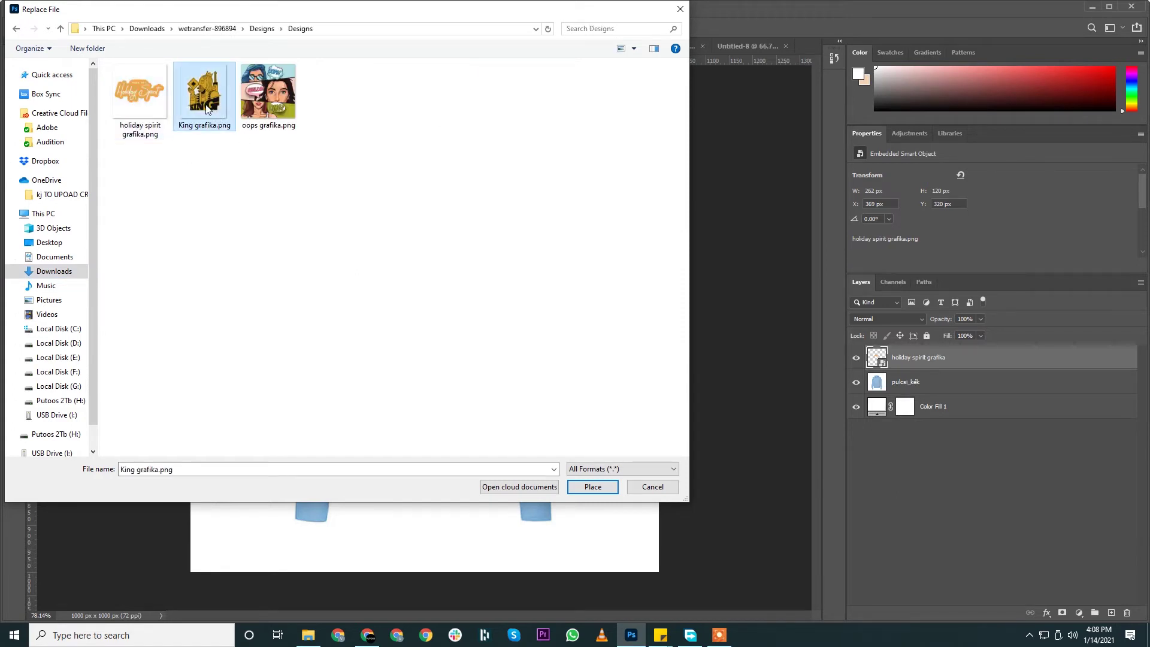
double_click(206, 108)
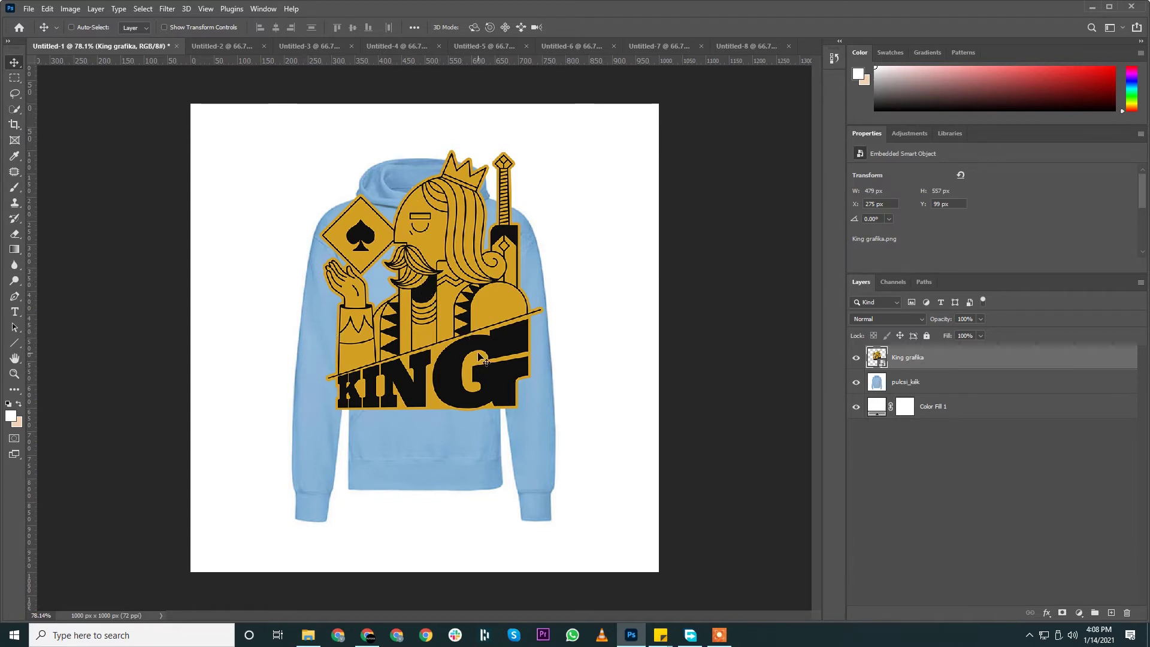
key(ctrl)
key(ctrl+z)
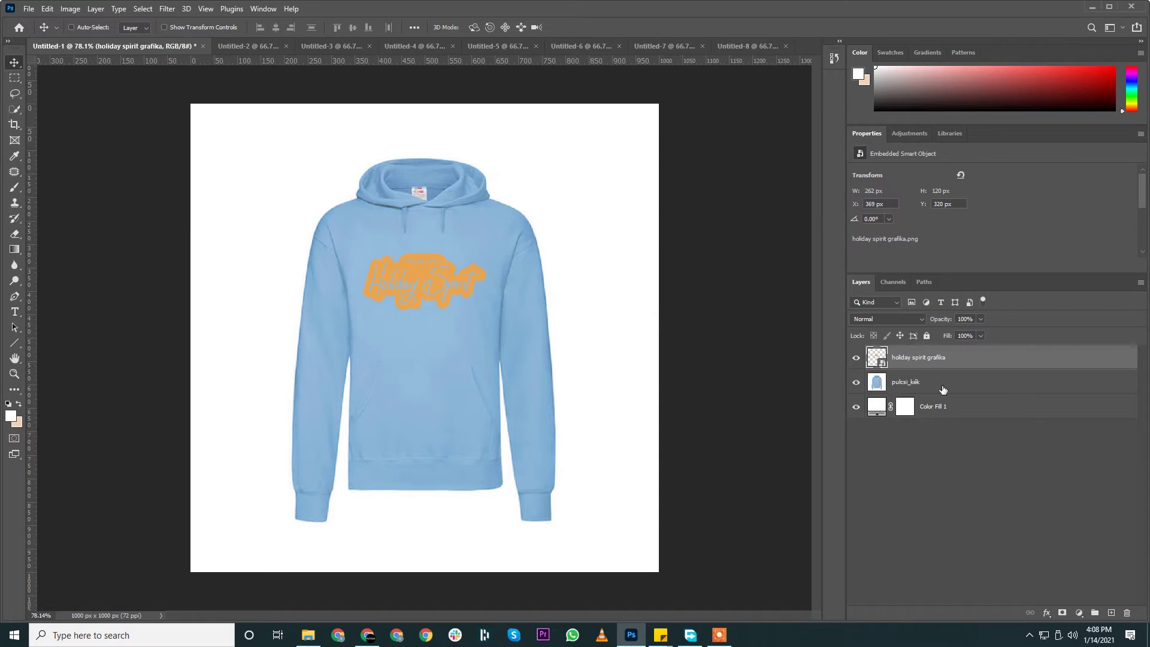
Reuse the pulcsi_kék layer name to save the mockup as pulcsi_kek.psd, then close it
click(922, 383)
click(855, 359)
click(940, 361)
click(885, 386)
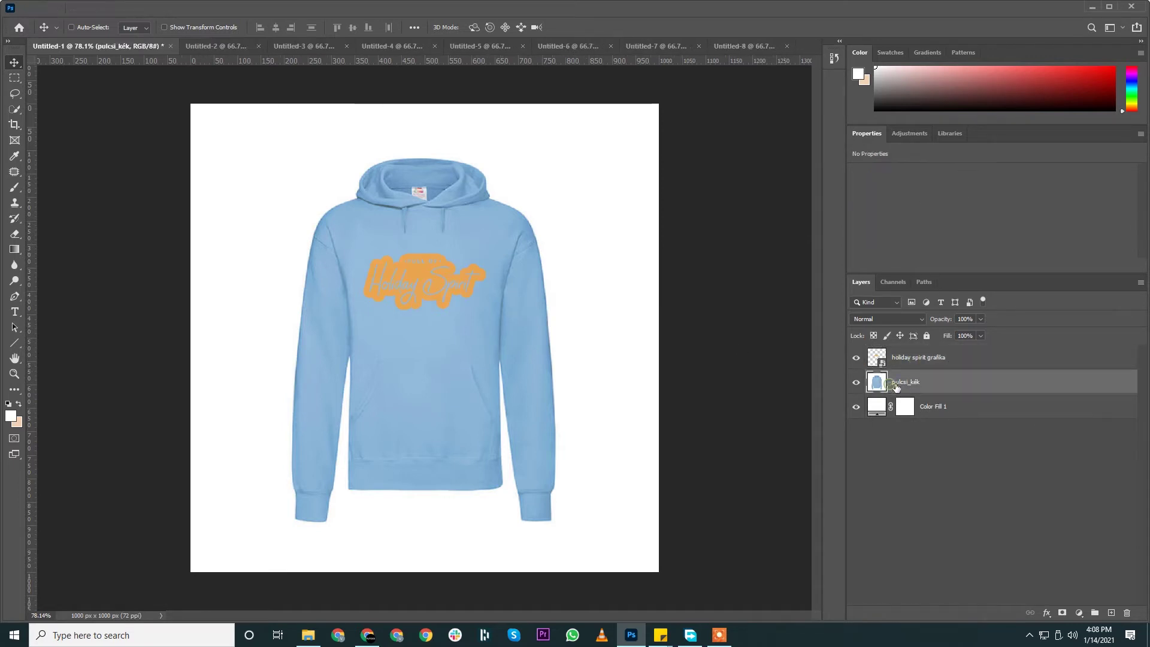
double_click(905, 382)
key(ctrl+c)
key(Return)
key(ctrl+shift+s)
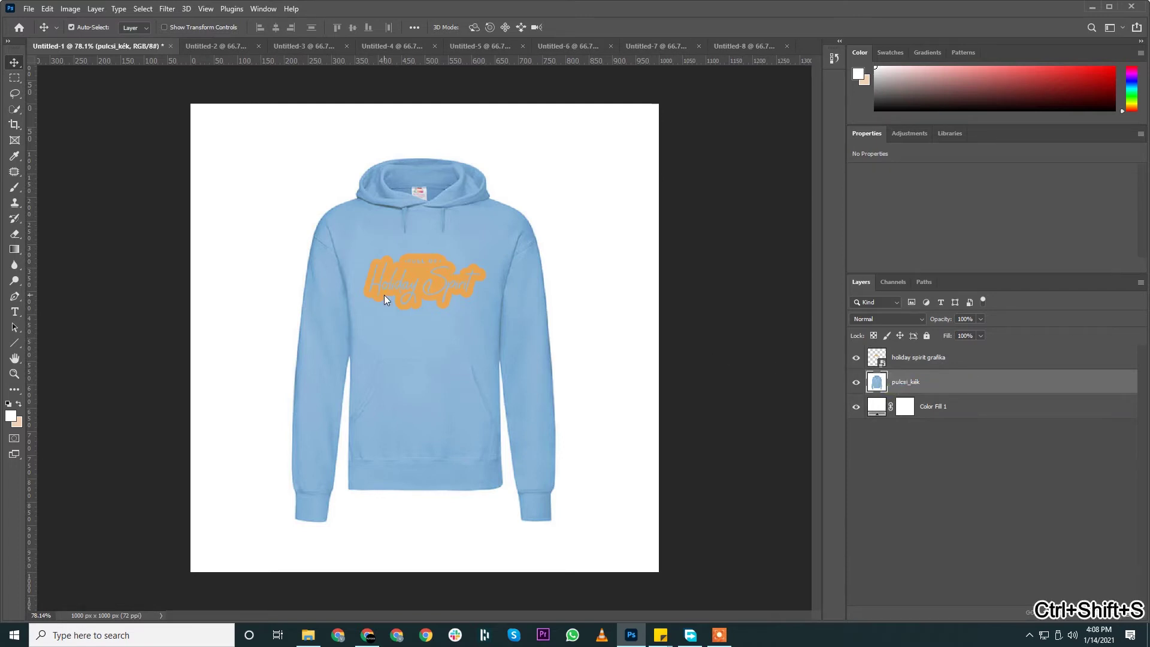
key(ctrl+v)
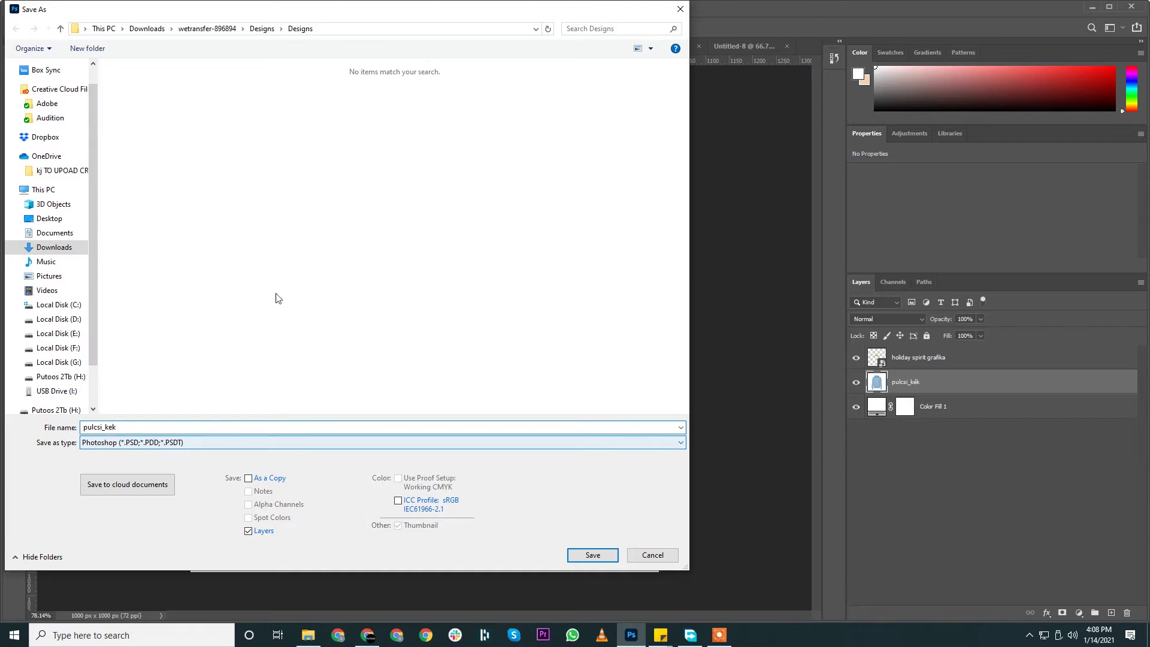
click(593, 554)
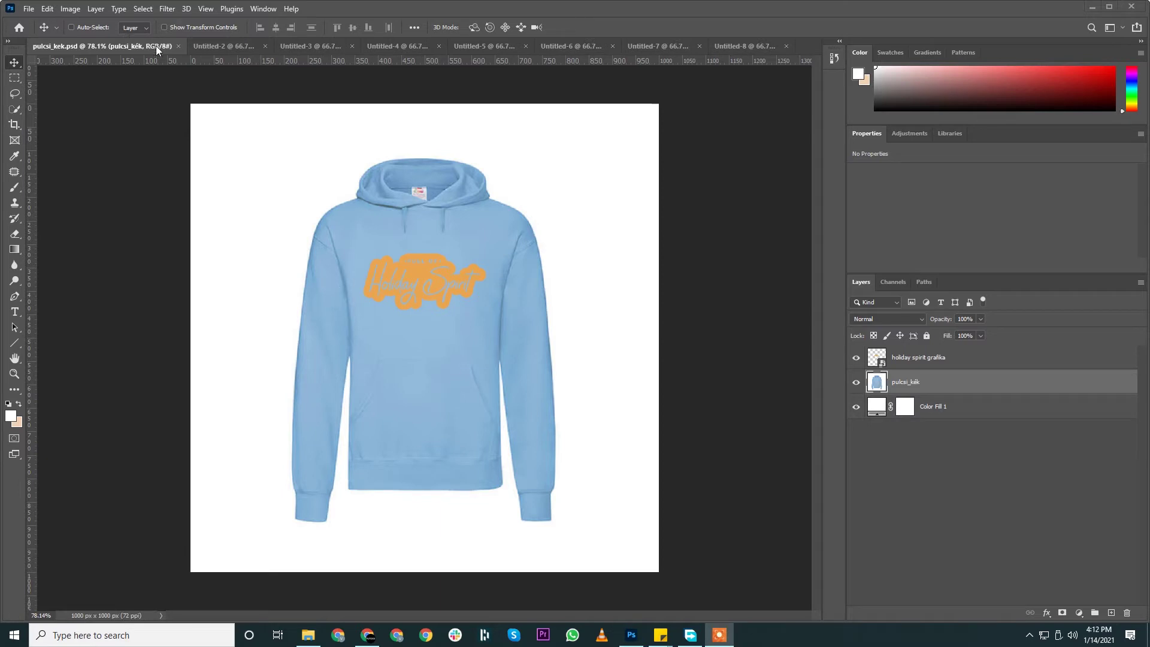
click(177, 46)
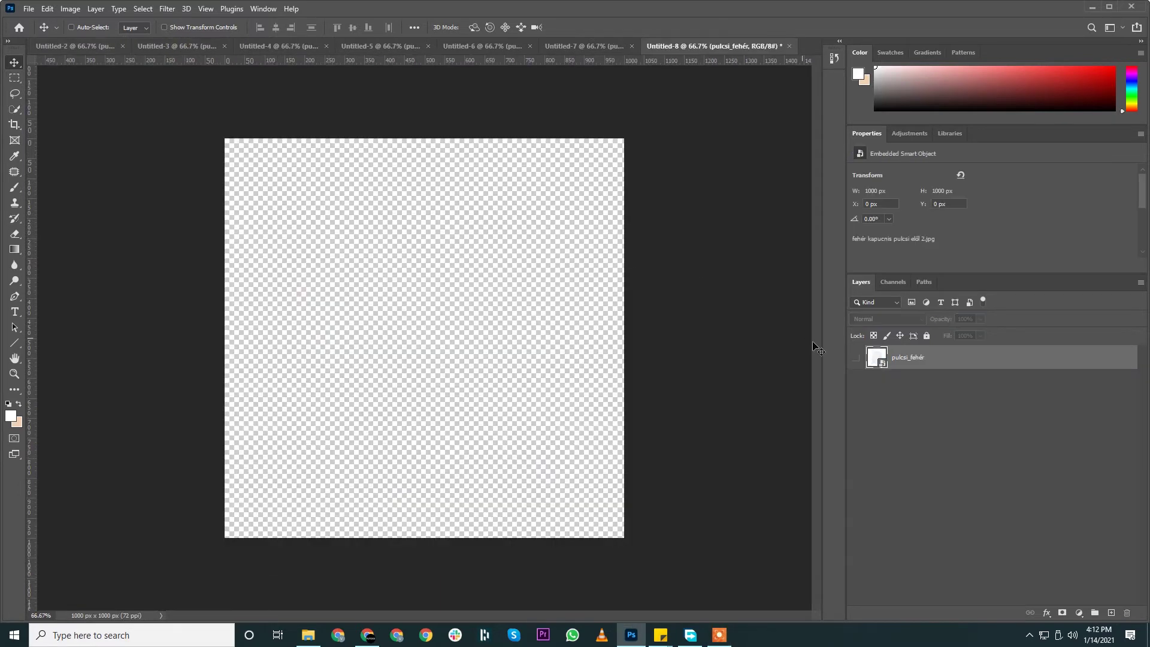
Show pulcsi_fehér in Untitled-8 and reopen pulcsi_kek.psd from Open Recent
click(857, 358)
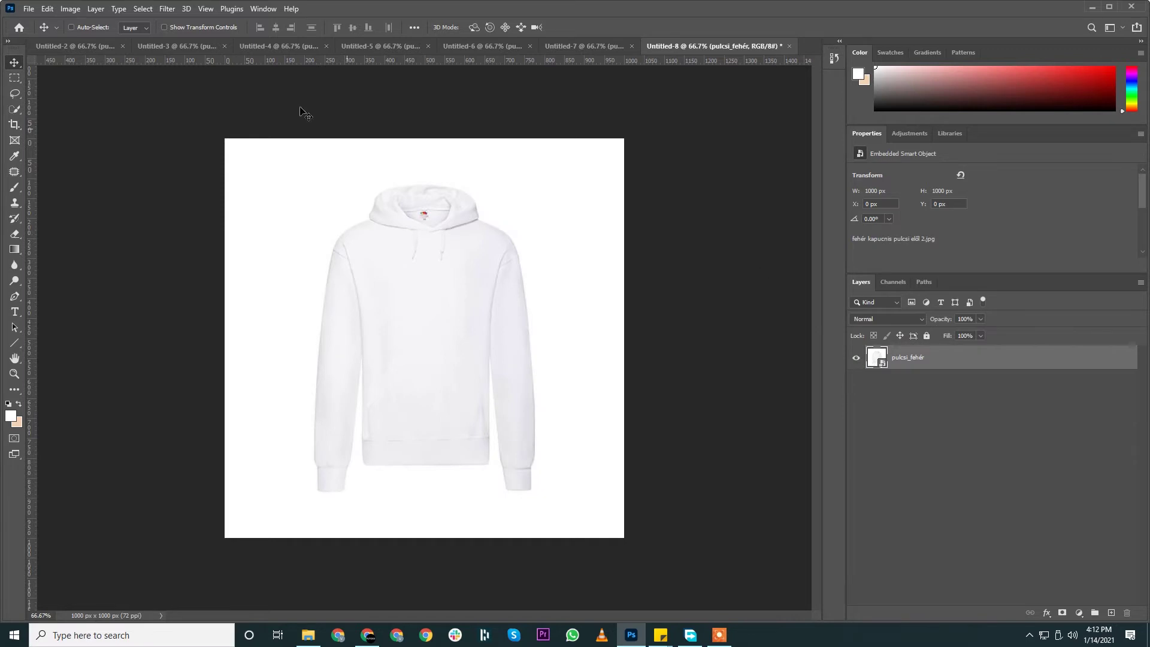
click(28, 9)
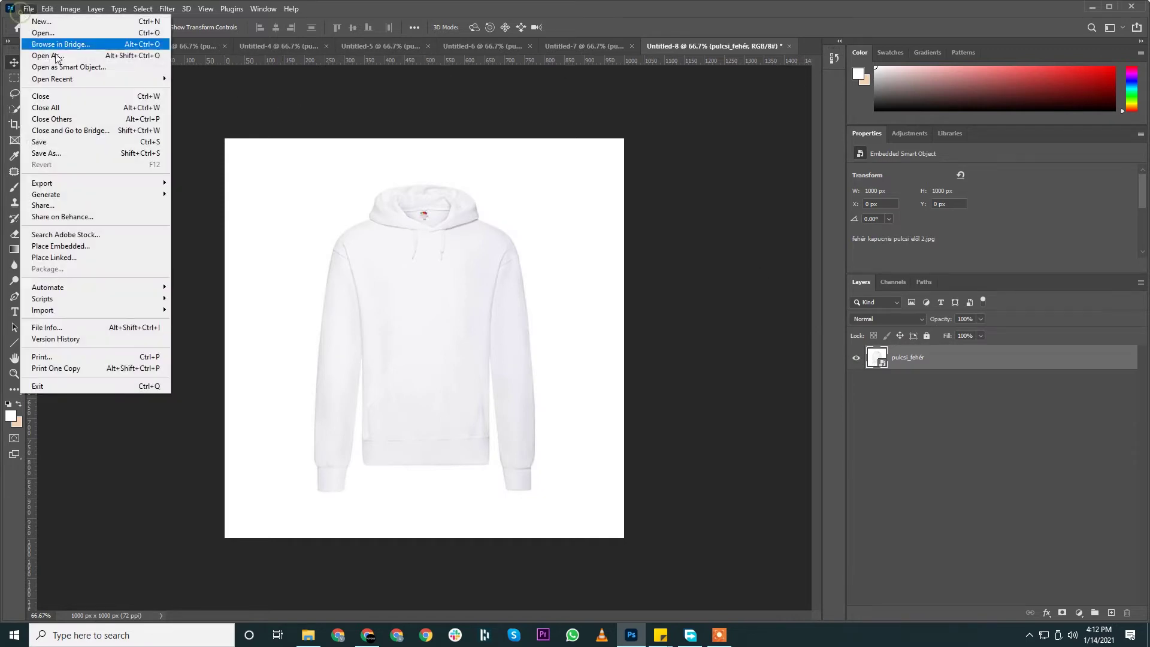
mouse_move(145, 80)
click(193, 78)
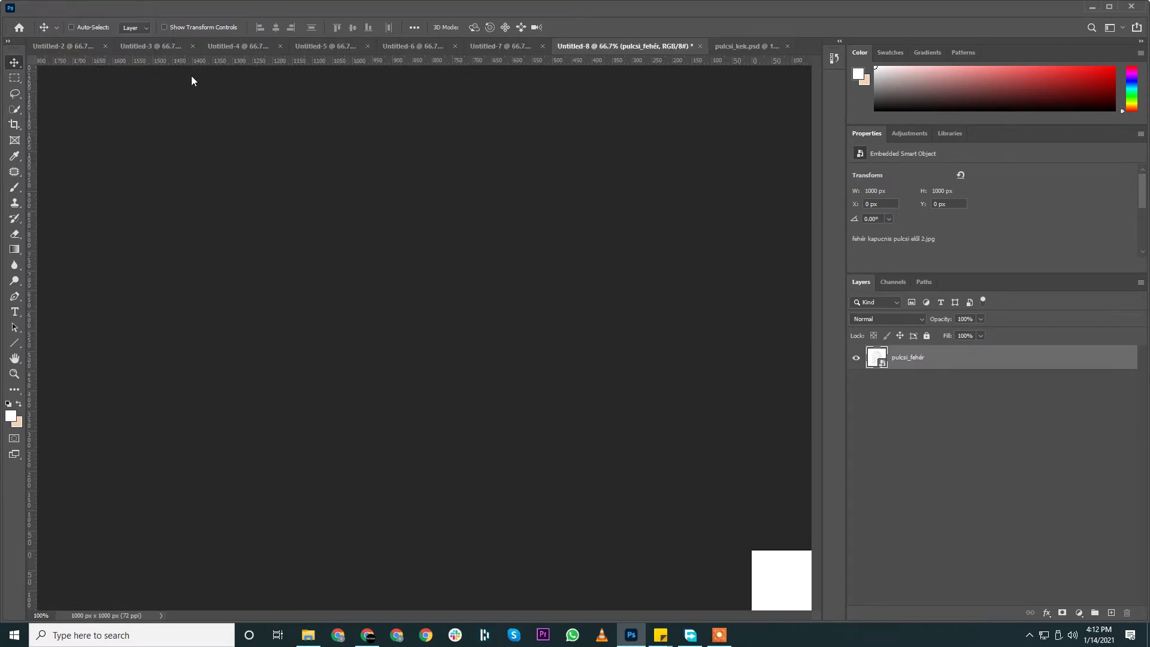
click(932, 355)
right_click(946, 357)
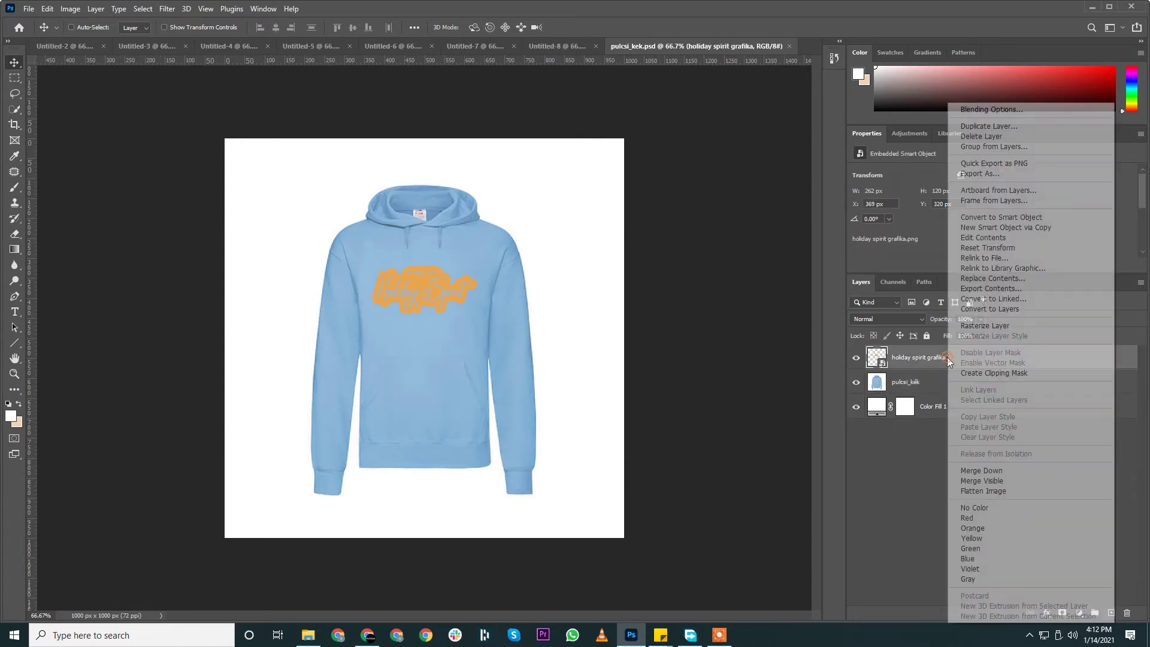
click(988, 125)
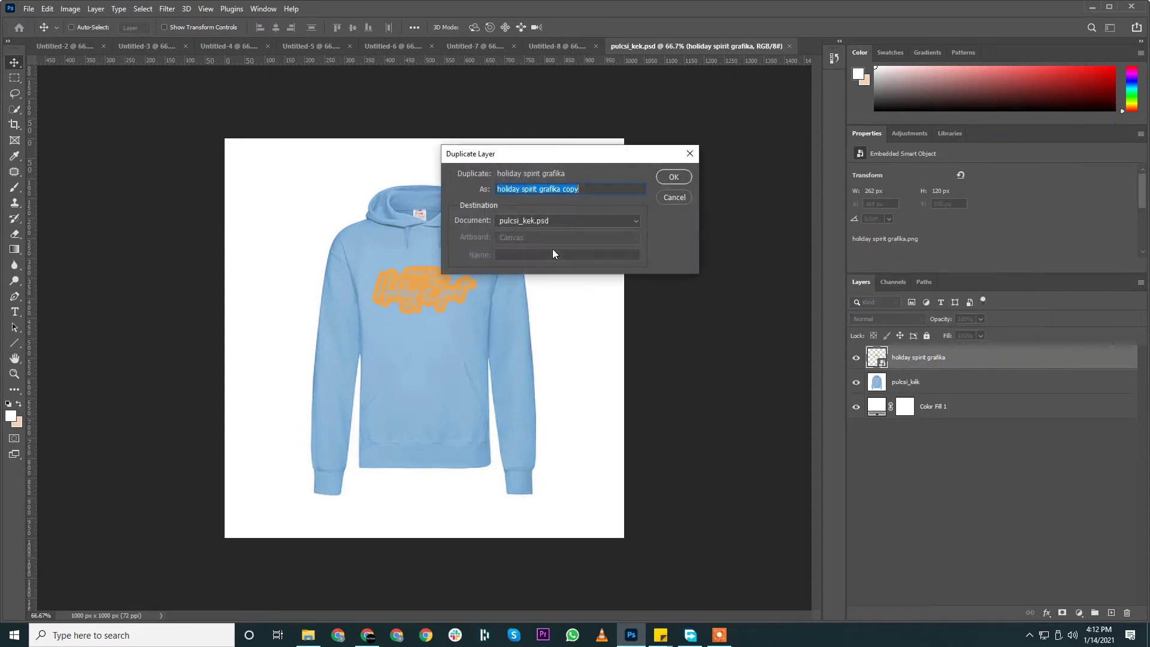
click(687, 199)
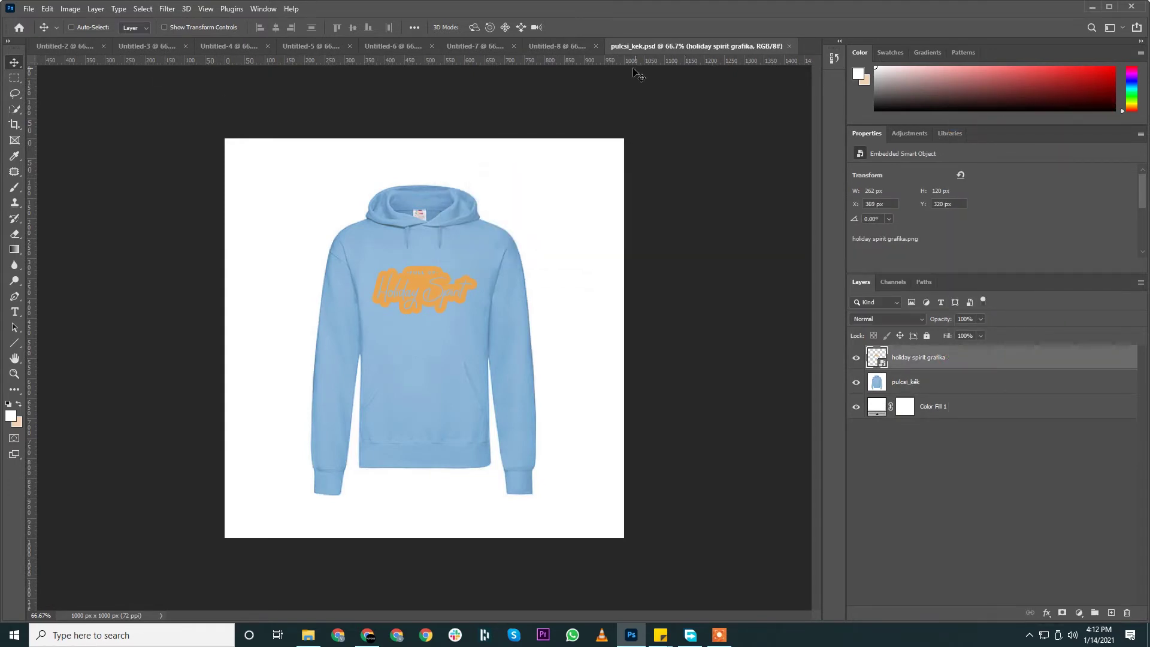
Switch to Untitled-8 and drag holiday spirit grafika.png from the Designs folder over the canvas
click(556, 48)
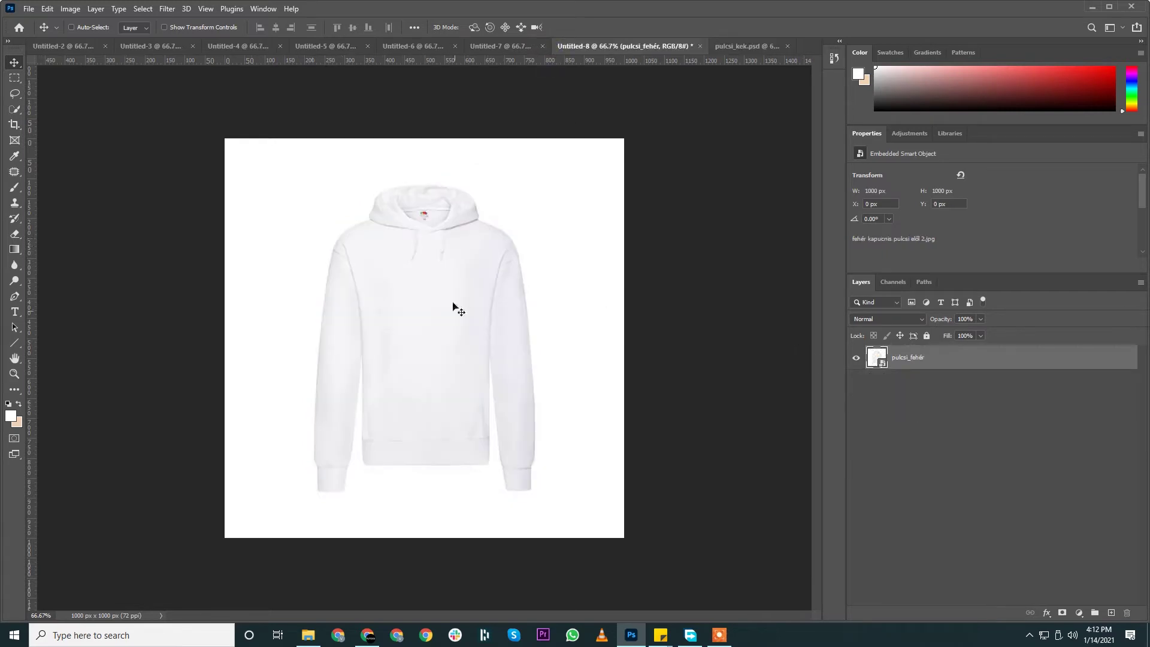
click(309, 635)
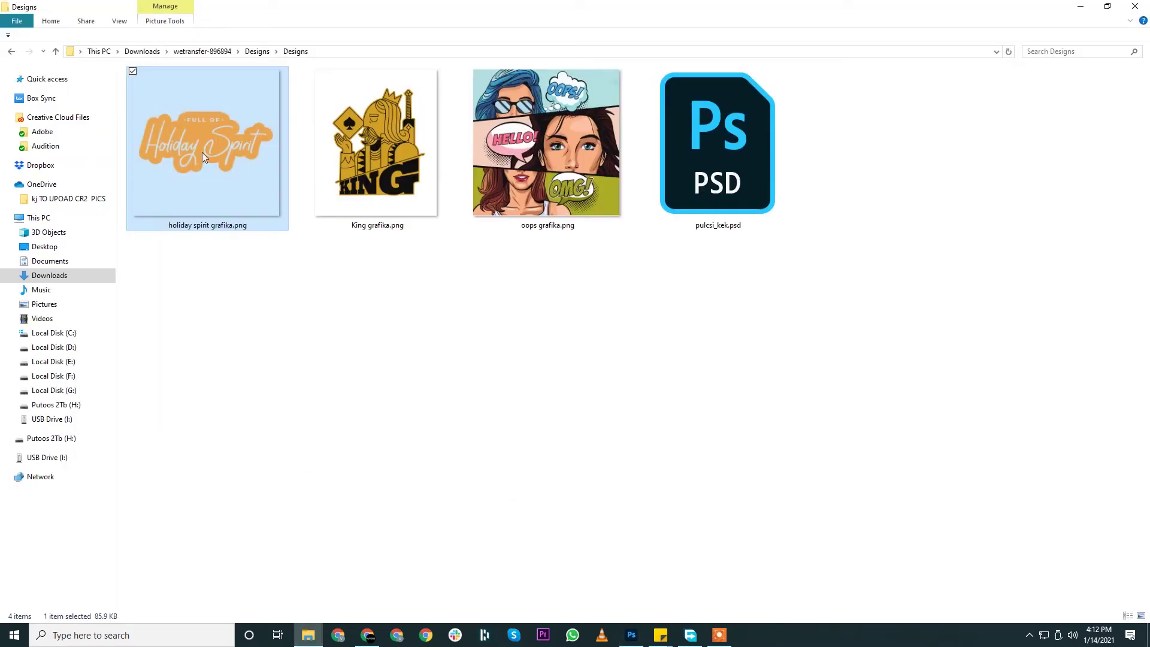
drag(202, 152, 518, 457)
drag(729, 112, 419, 281)
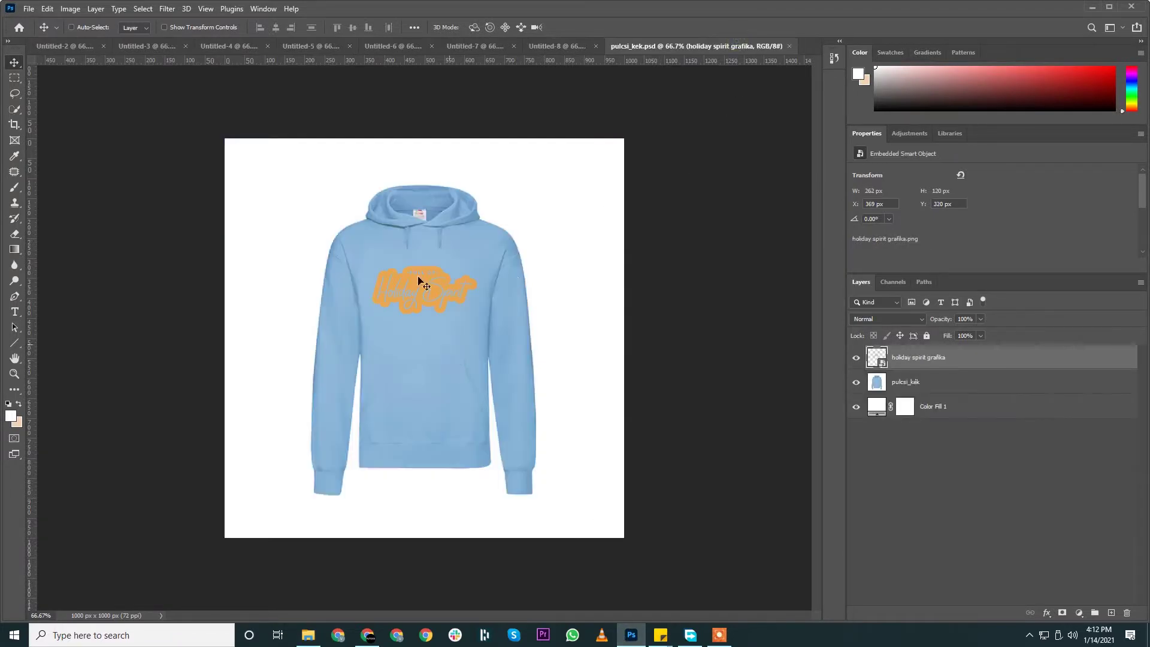
Duplicate the holiday spirit grafika layer into Untitled-8, close pulcsi_kek.psd, and undo the position change
click(570, 46)
right_click(972, 359)
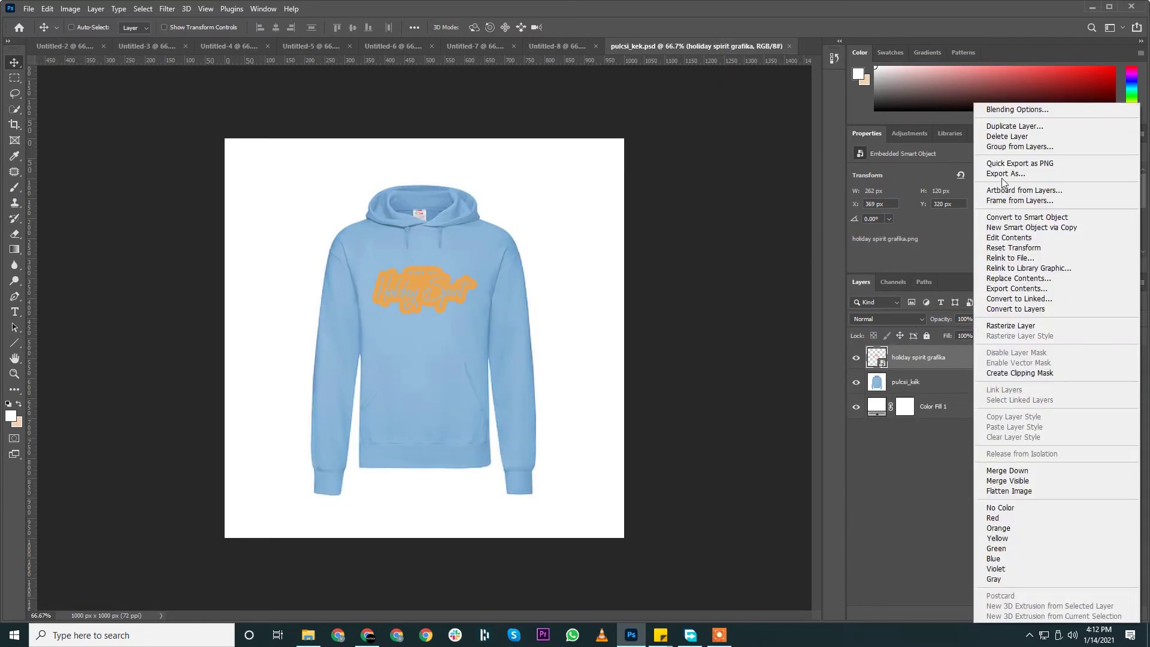
click(1007, 129)
click(575, 220)
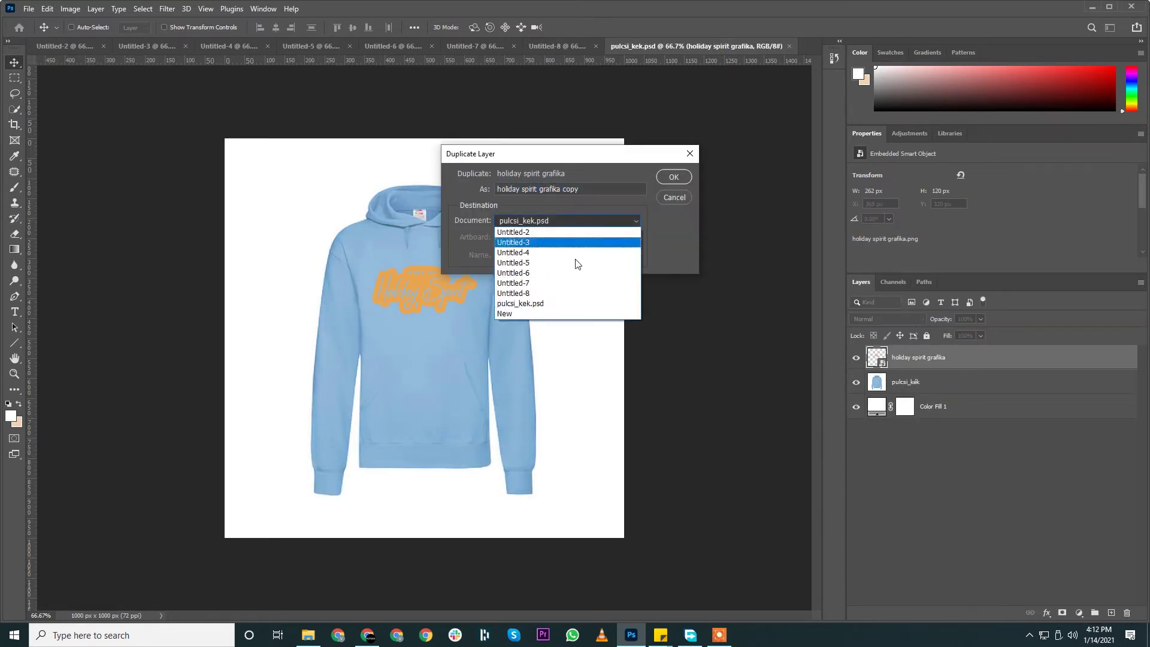
click(557, 295)
click(673, 176)
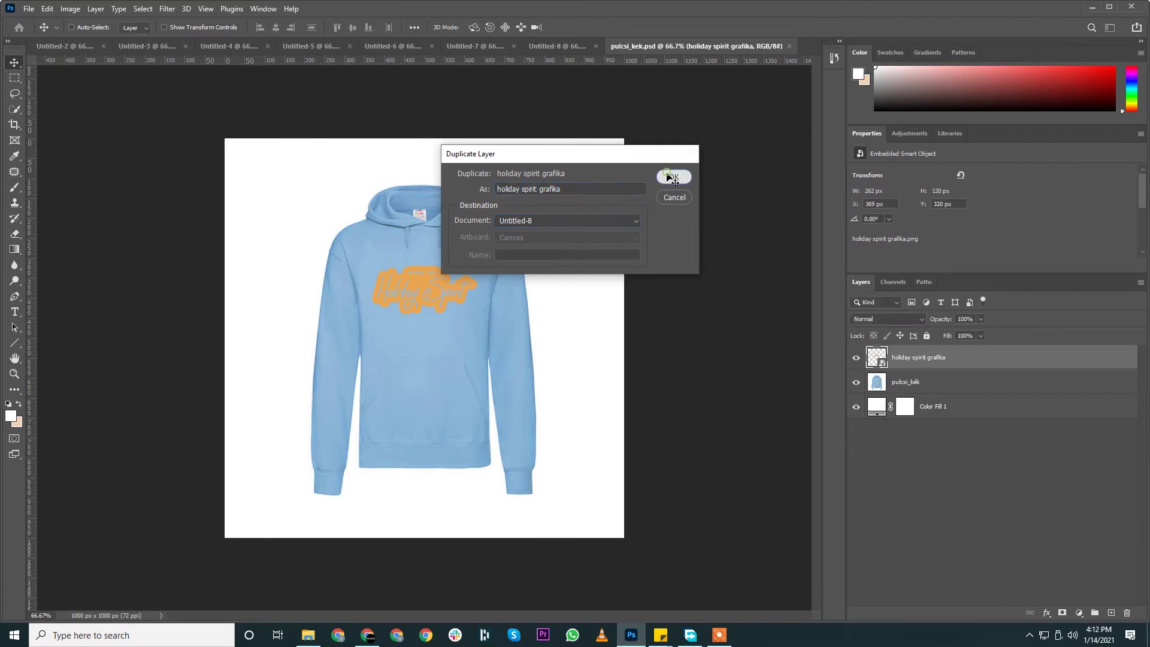
click(789, 46)
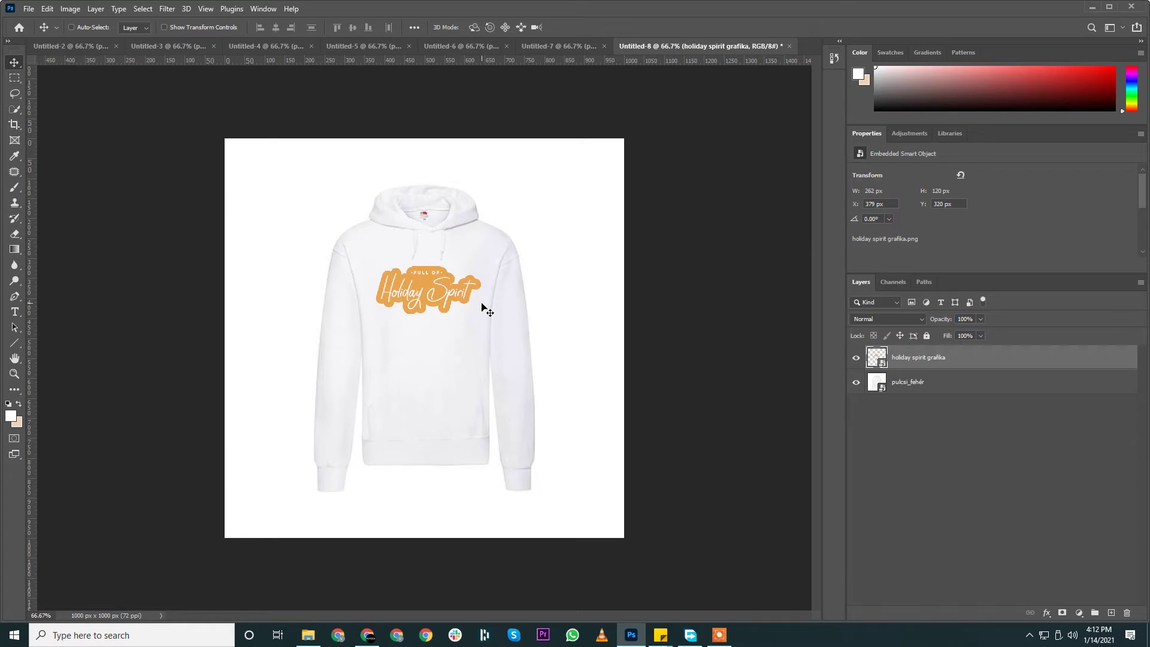
key(ctrl+z)
Nudge the graphic back to centre and rasterize the pulcsi_fehér hoodie layer
key(Left)
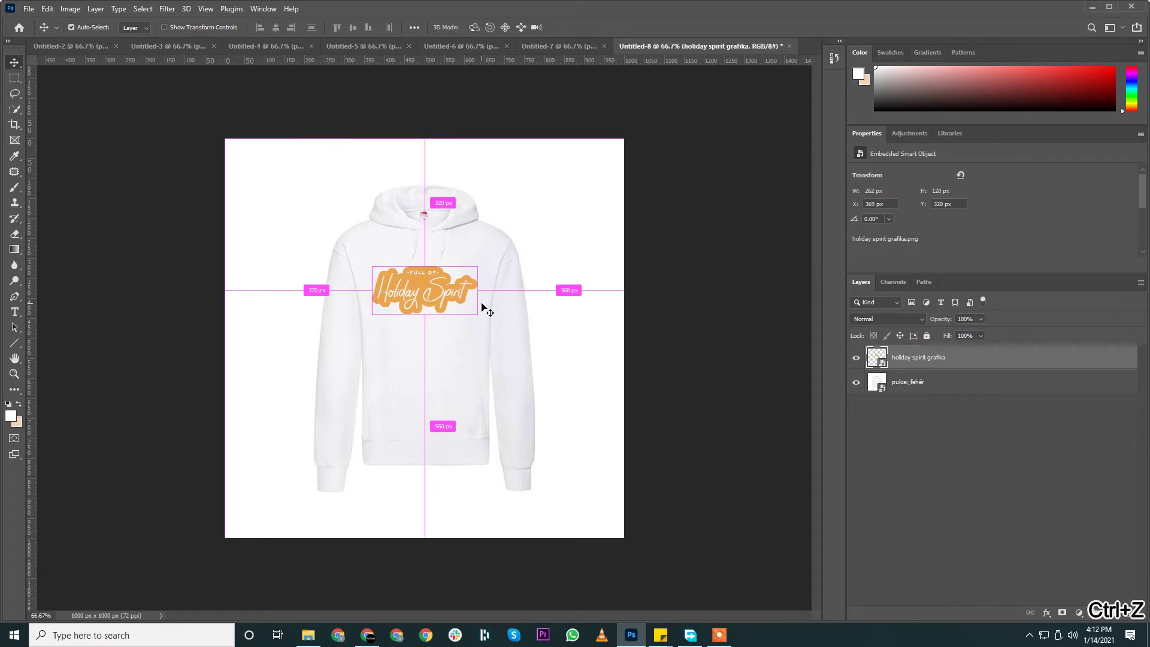
click(922, 375)
click(926, 391)
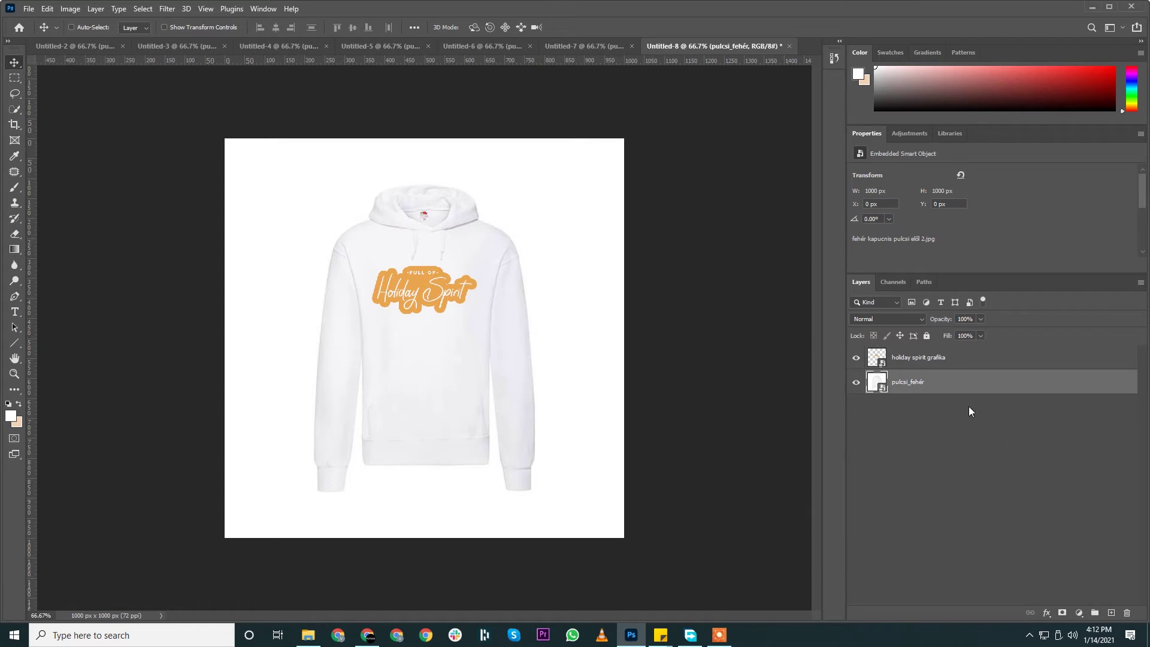
right_click(959, 391)
click(991, 325)
Add a white Solid Color fill layer beneath the hoodie and check the graphic's centring
click(1079, 612)
click(1080, 404)
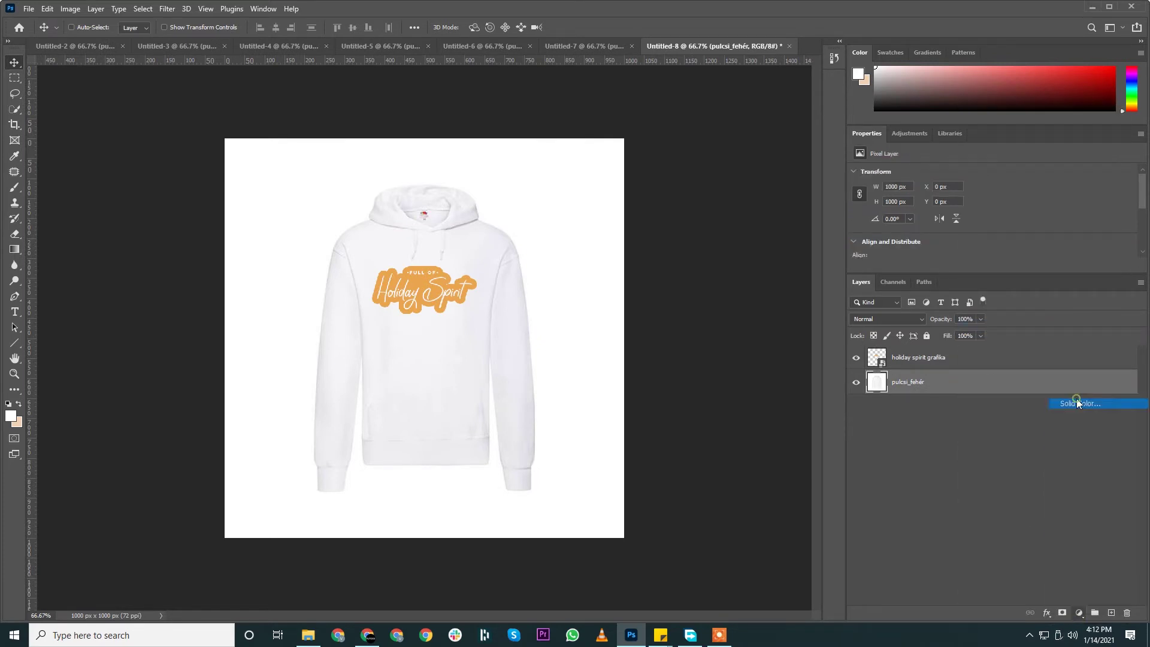
key(Return)
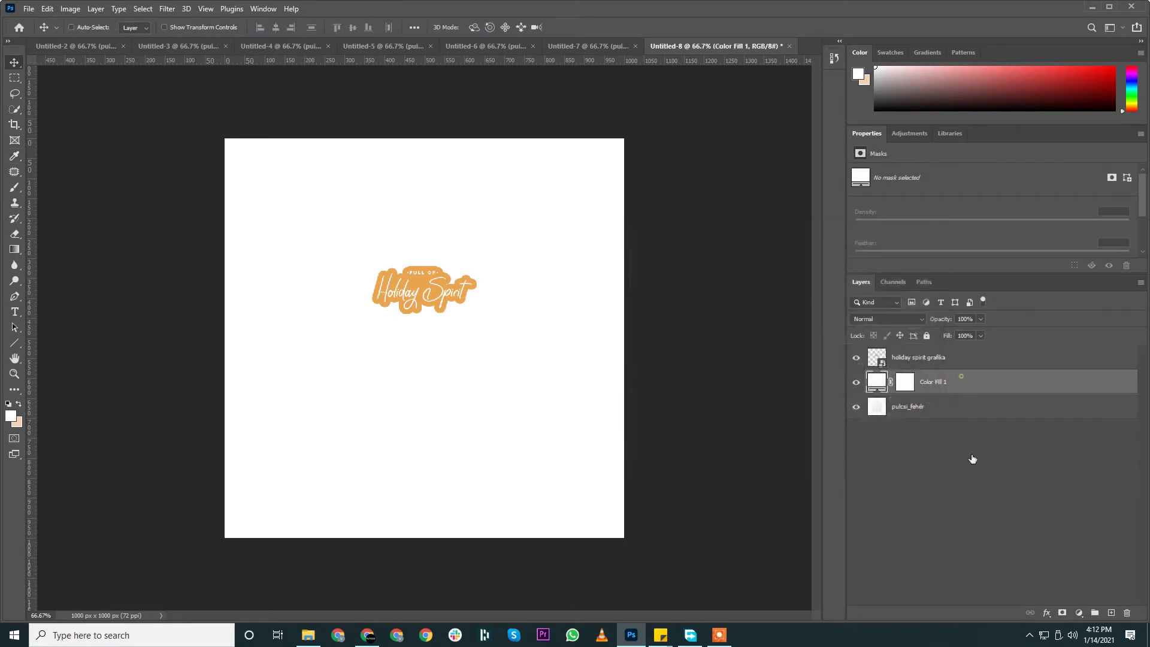
key(v)
key(ctrl+bracketleft)
click(930, 361)
key(ctrl)
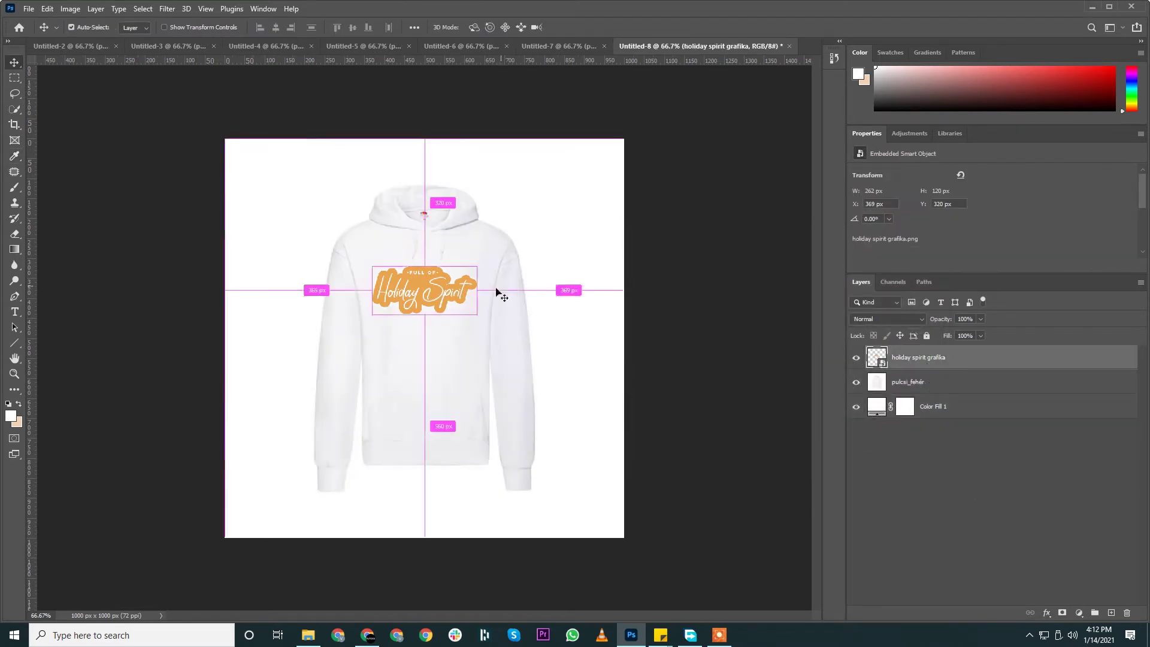
Save the document as pulcsi_feher.psd, reusing the layer name without the accent
key(ctrl+s)
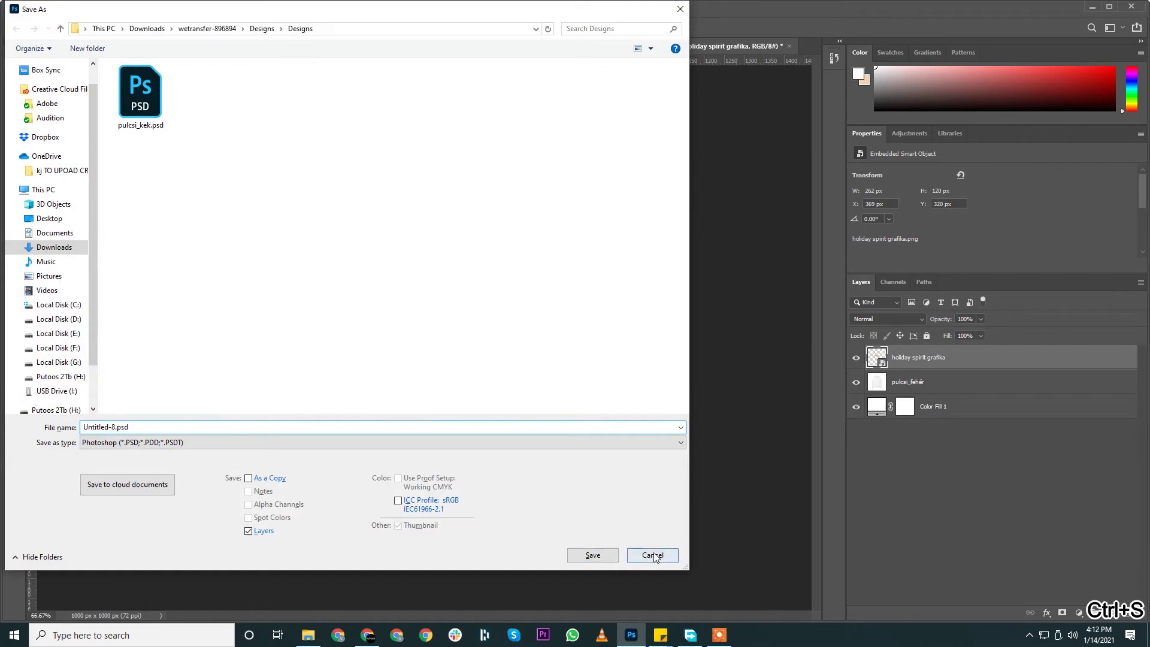
click(653, 555)
double_click(915, 383)
key(ctrl+c)
key(Return)
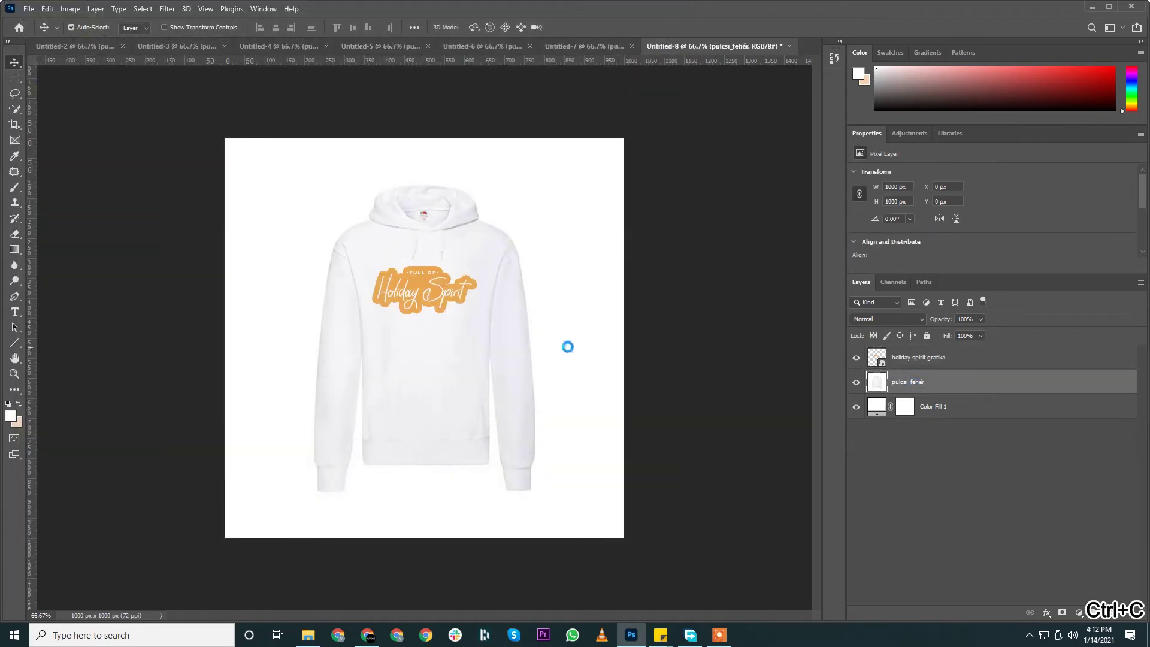
key(ctrl+shift+s)
key(ctrl+v)
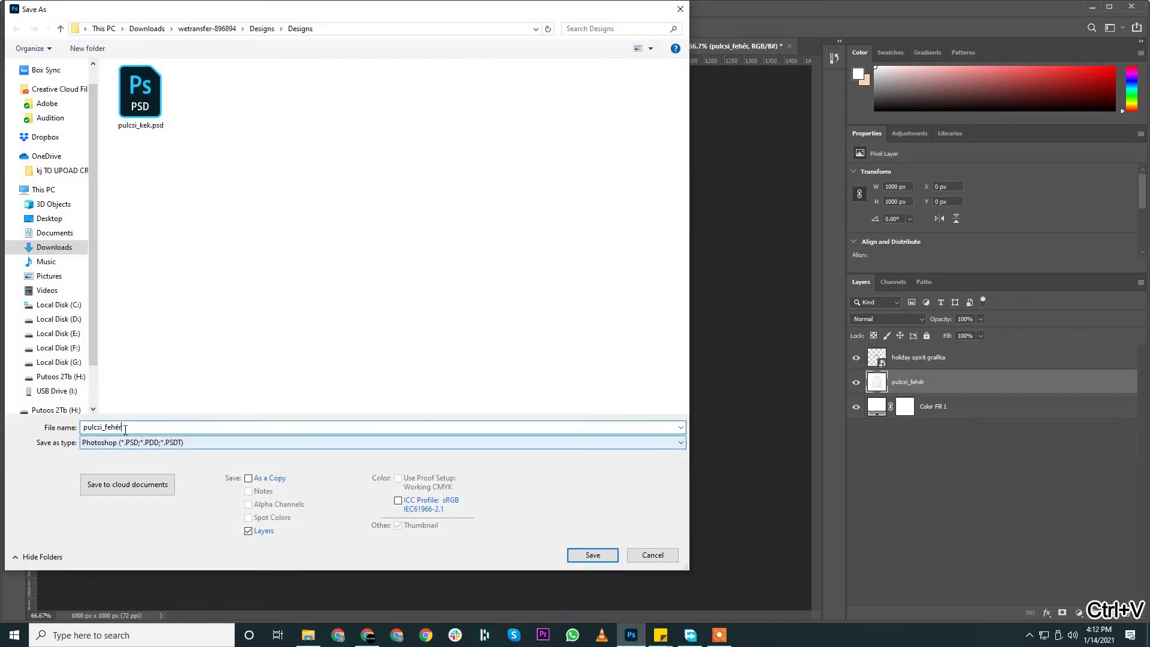
key(BackSpace)
key(BackSpace)
text(er)
key(Return)
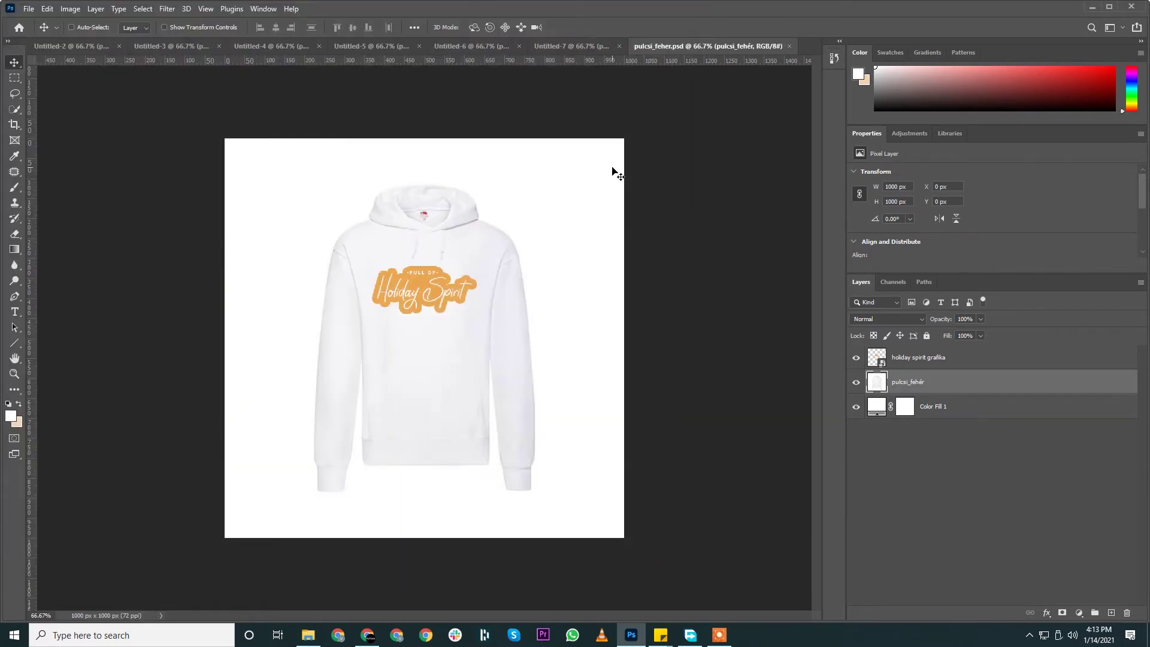
right_click(958, 354)
Duplicate the graphic layer into Untitled-7, then save and close pulcsi_feher.psd
click(1003, 126)
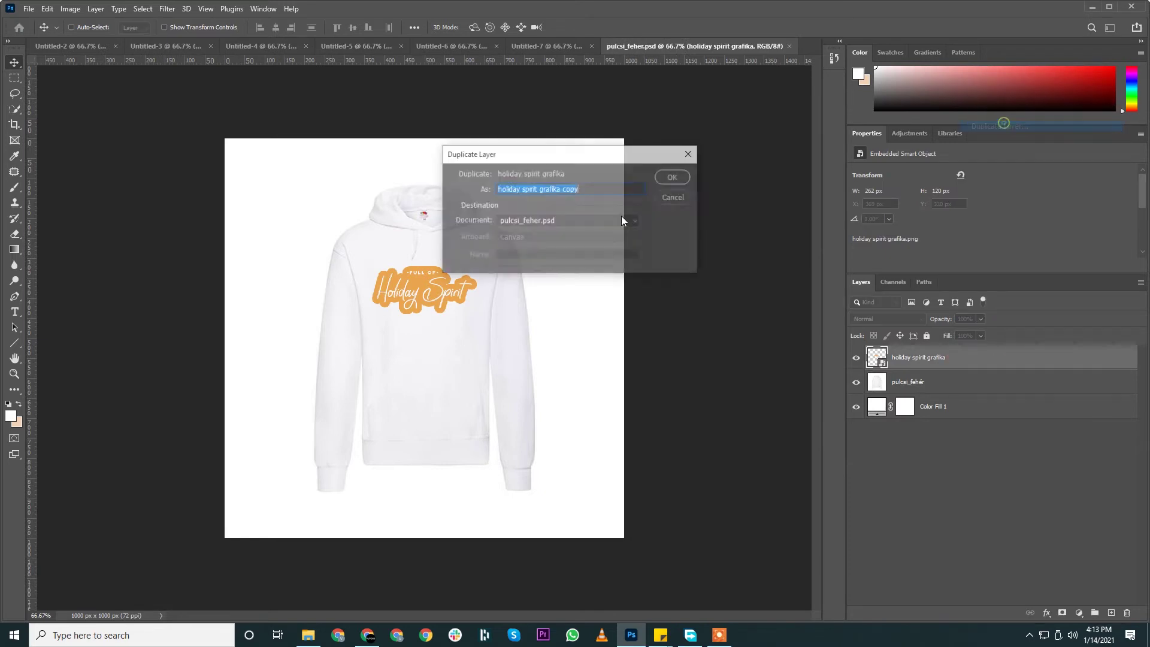
click(621, 220)
click(585, 282)
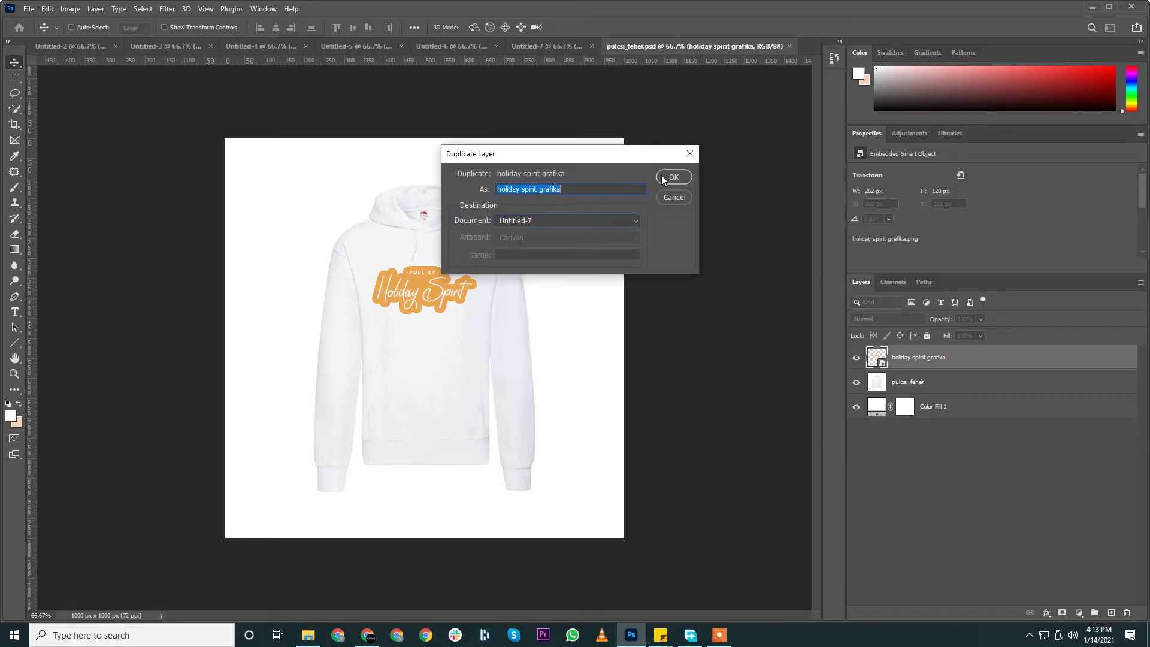
click(672, 177)
key(ctrl+s)
key(ctrl+w)
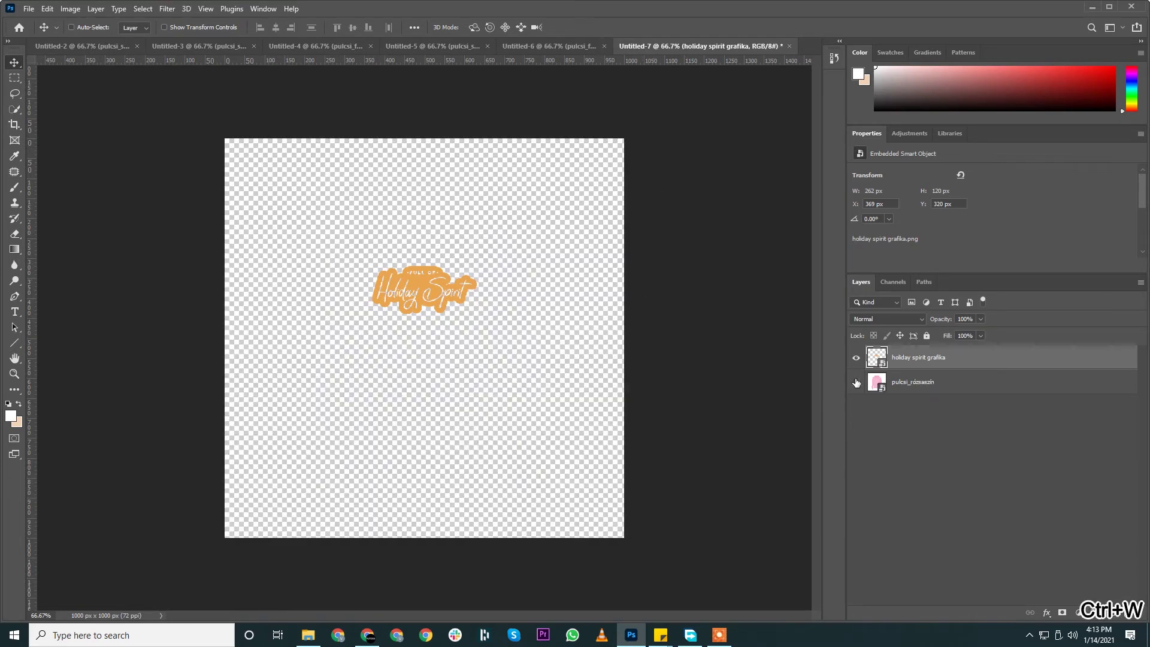
Show the pink pulcsi_rózsaszín hoodie layer and rasterize it
click(856, 382)
click(928, 382)
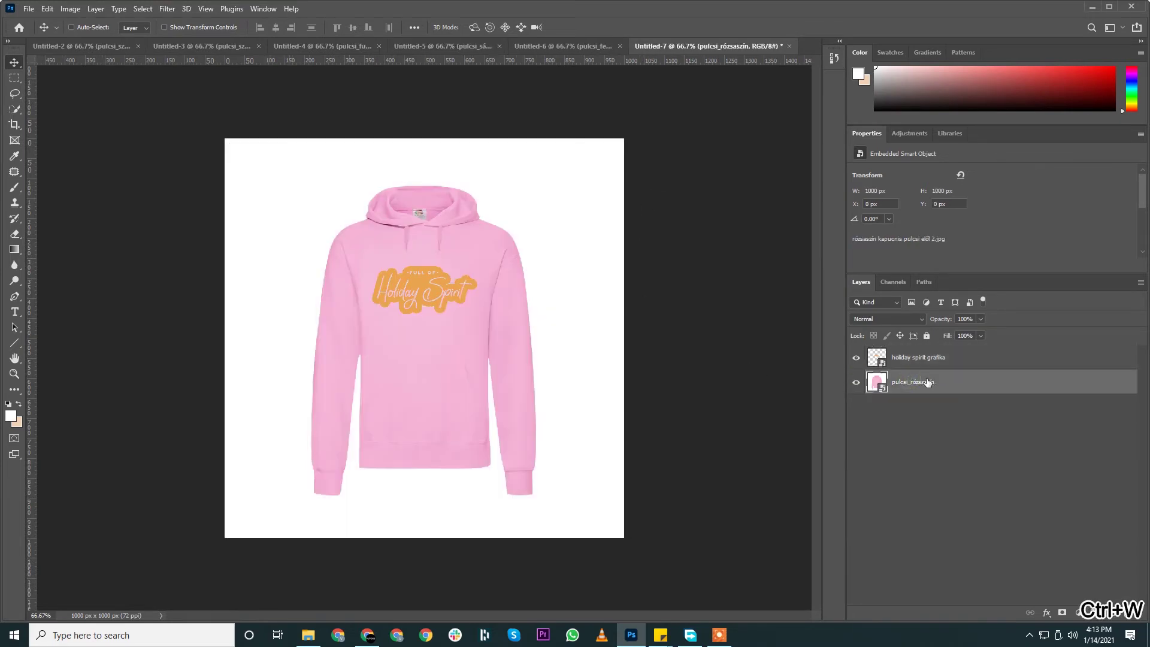
right_click(927, 382)
click(969, 324)
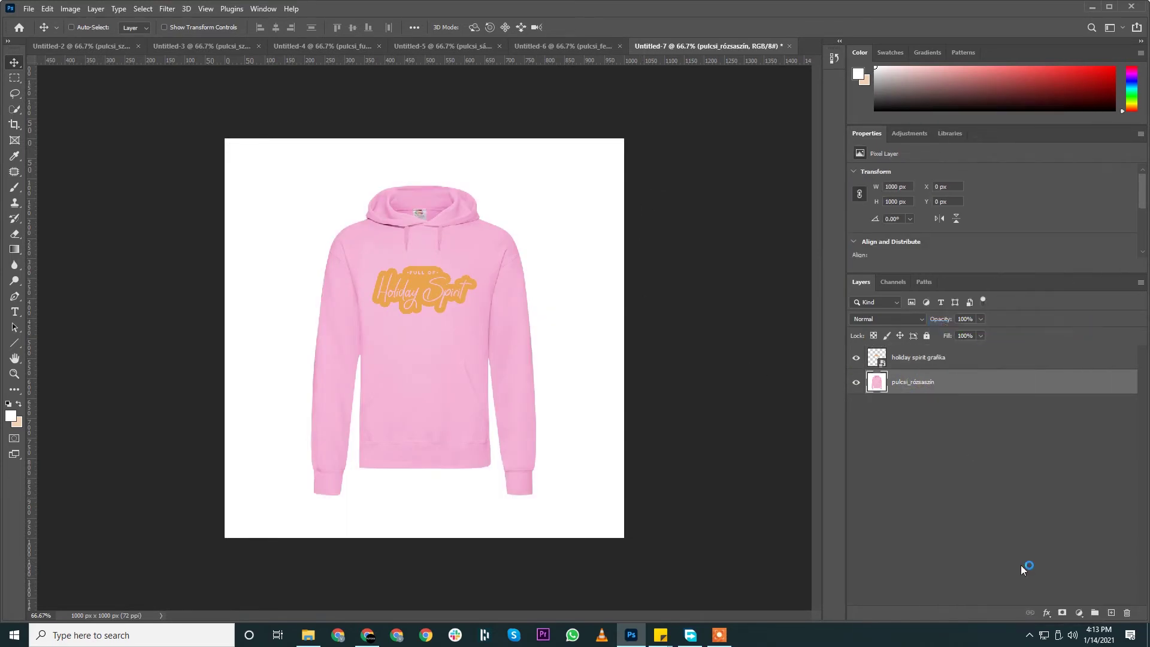
Add a white Solid Color fill layer beneath the pink hoodie
click(1076, 614)
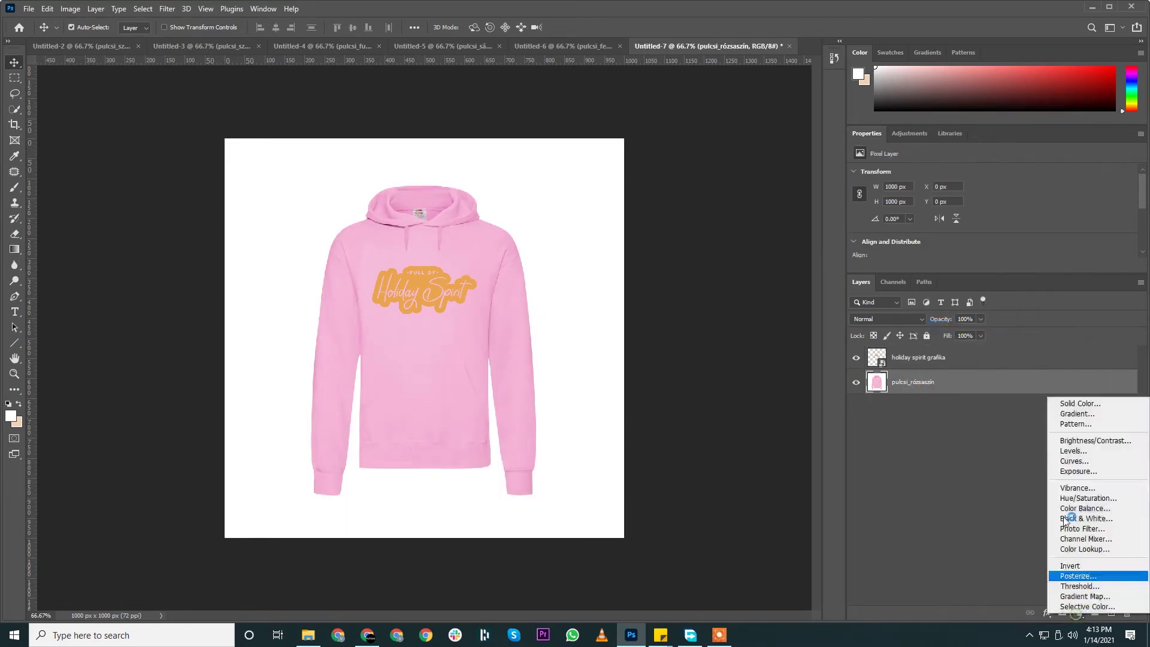
click(1064, 404)
click(886, 256)
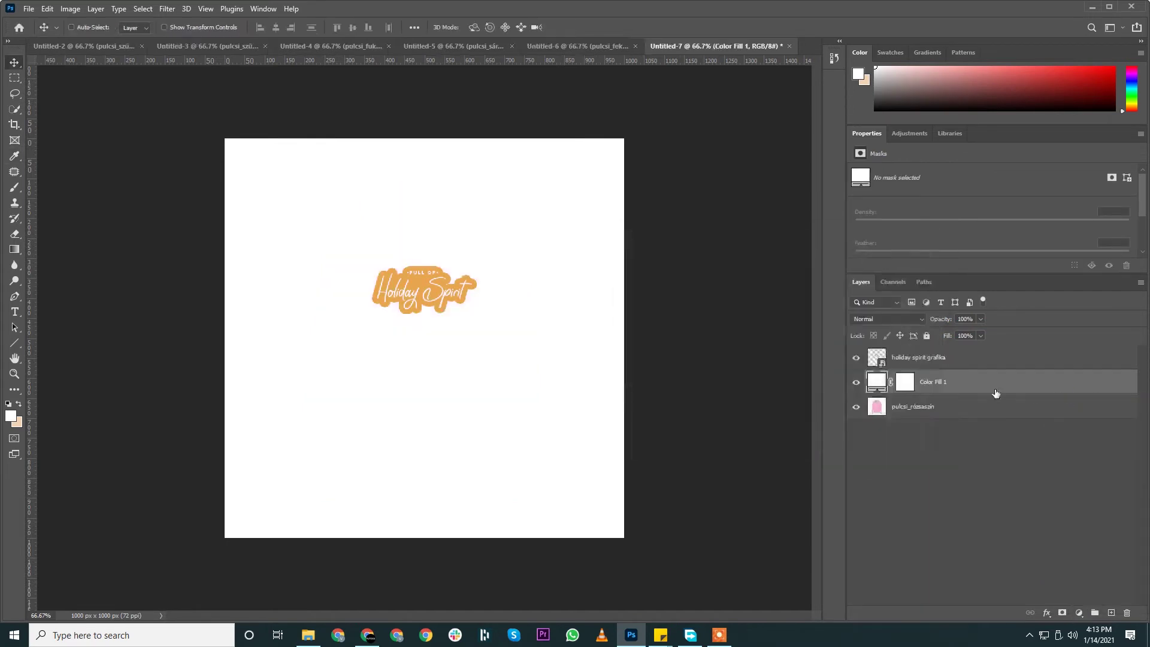
drag(987, 384, 988, 479)
Try nudging the Holiday Spirit graphic with Free Transform, then undo the change
click(934, 358)
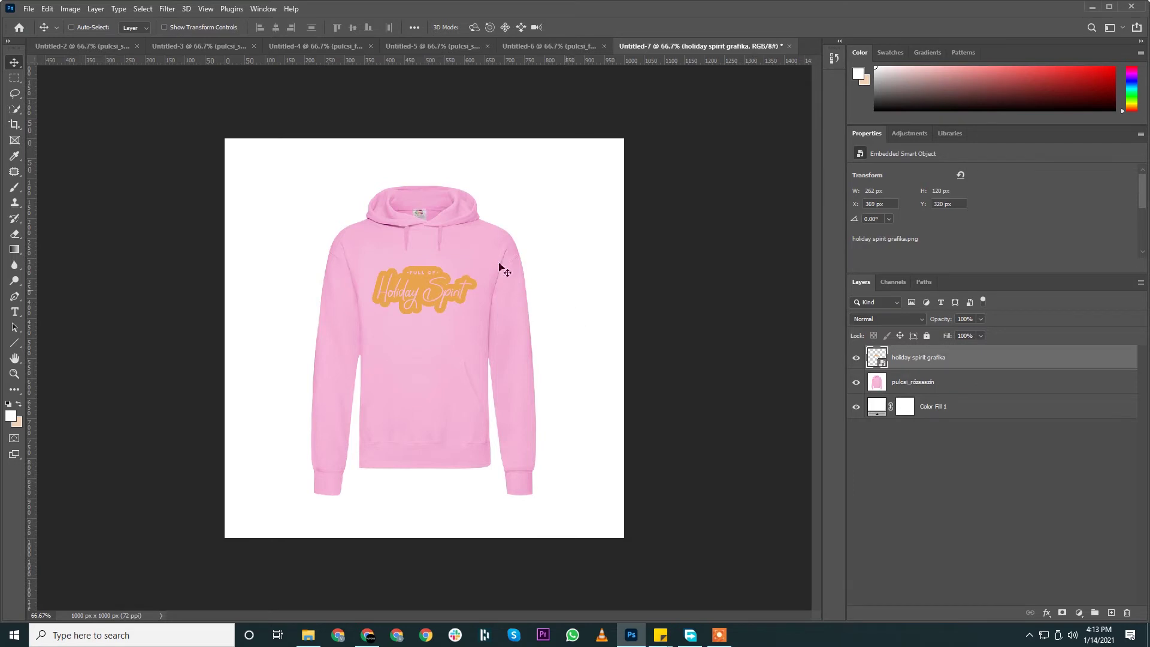
scroll(500, 267, up, 5)
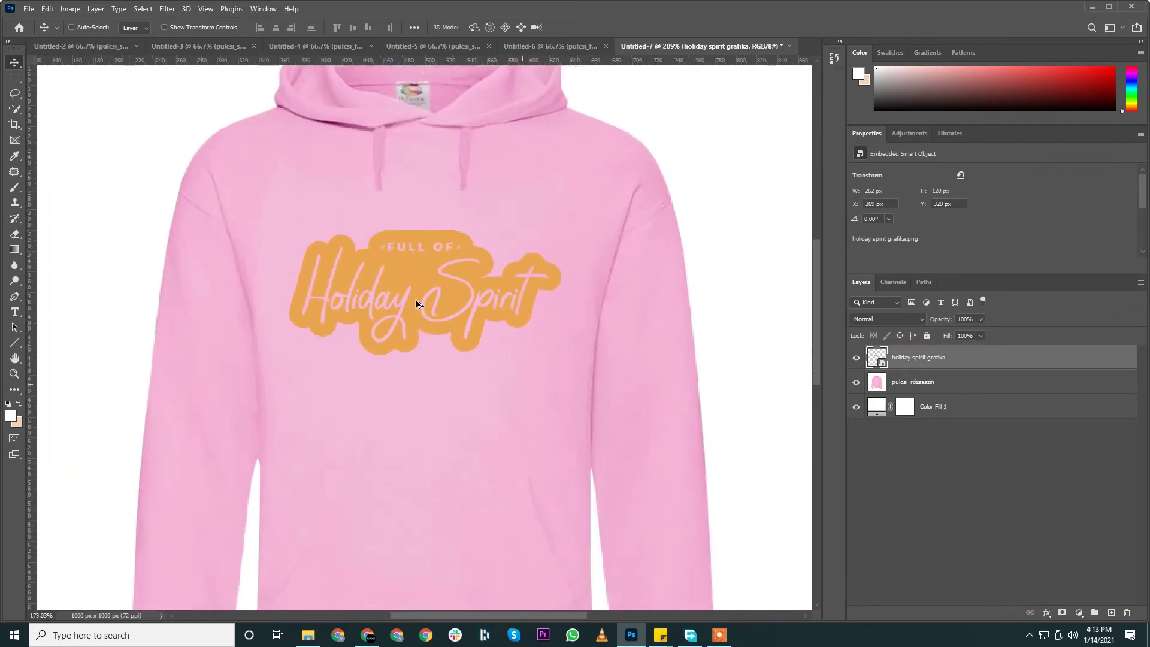
scroll(416, 303, down, 3)
scroll(419, 303, down, 2)
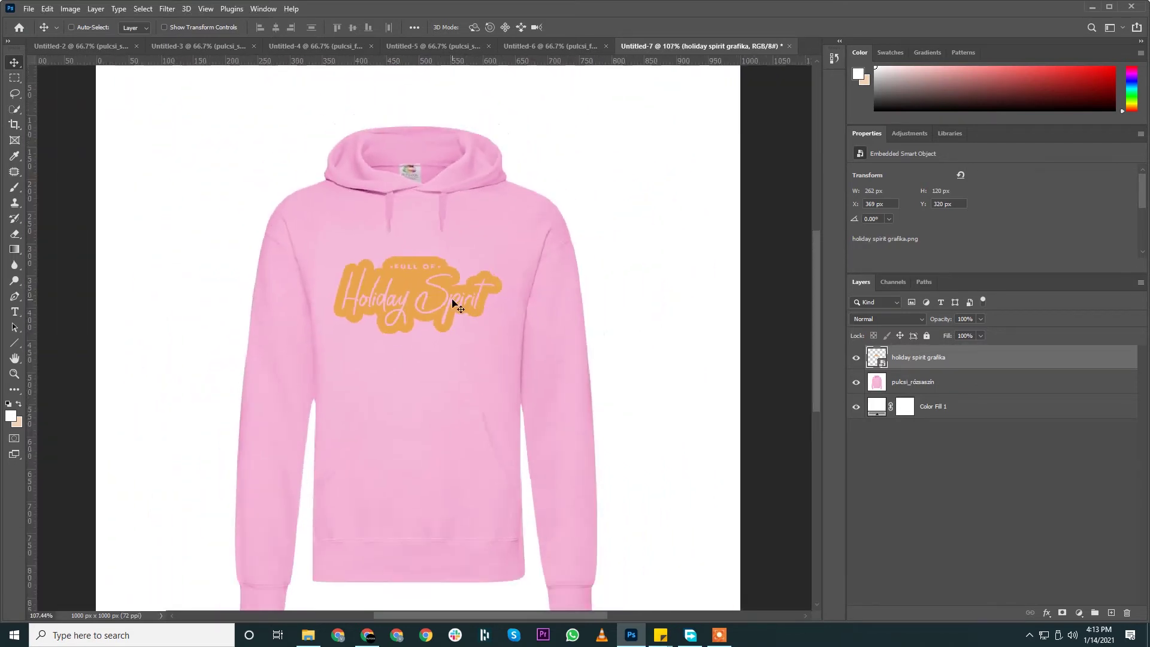
key(ctrl+t)
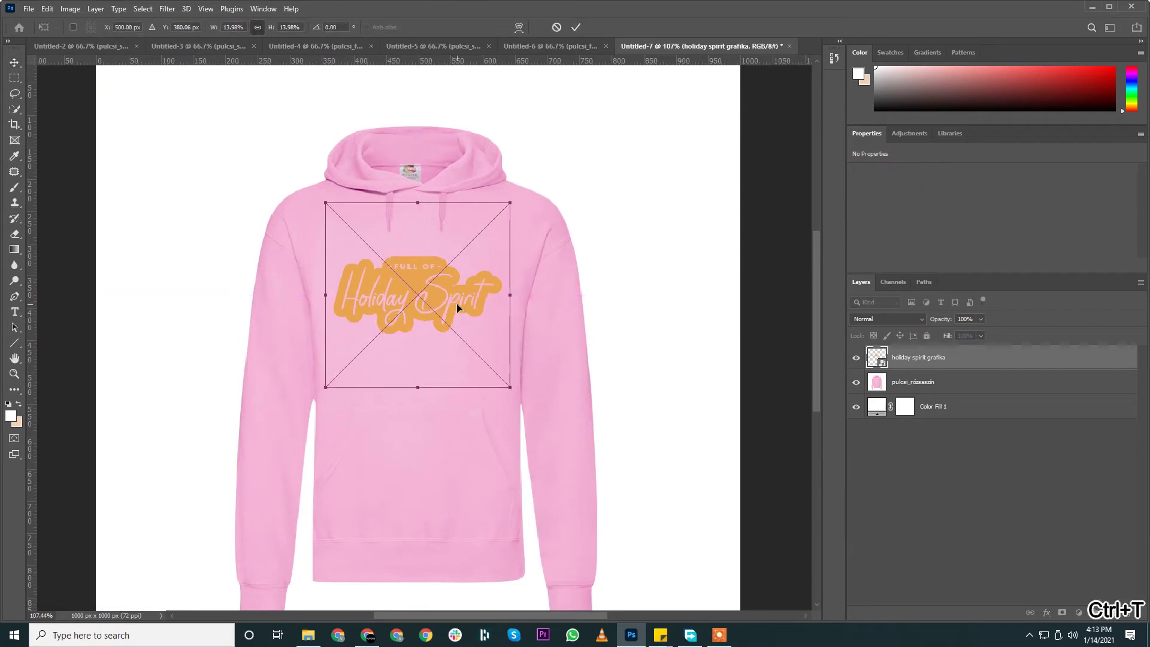
key(Right)
key(Right)
key(Right)
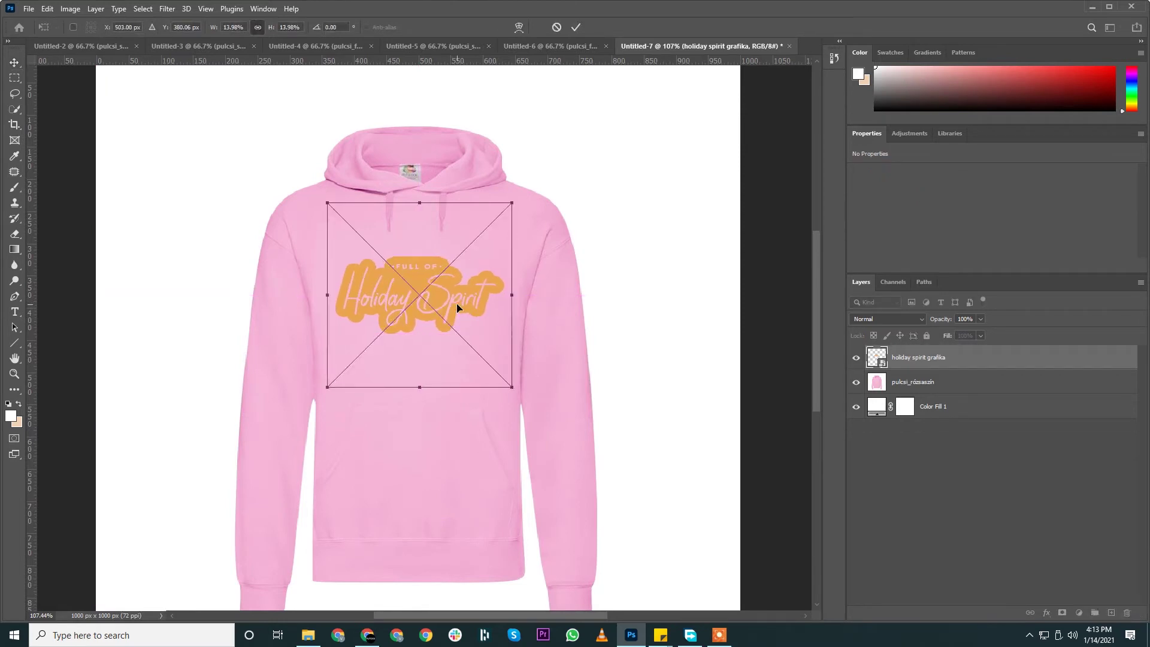
key(ctrl+z)
key(ctrl+z)
key(ctrl+z)
key(ctrl+z)
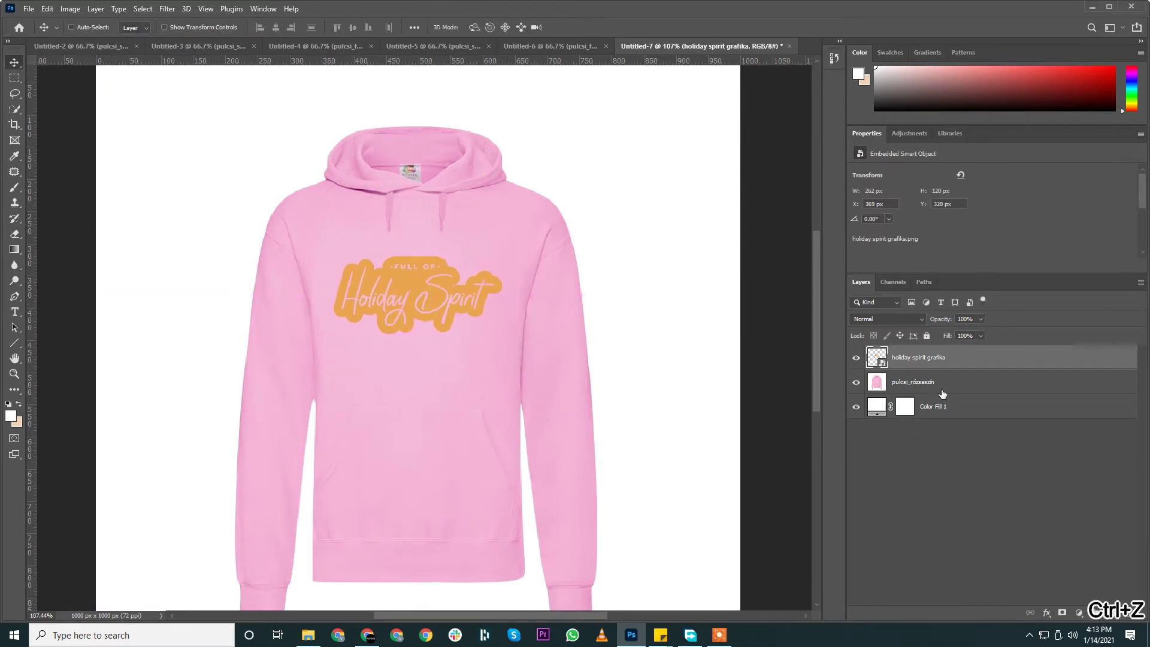
click(911, 381)
Save the pink mockup as pulcsi_rozsaszin.psd, stripping accents from the pasted layer name
key(ctrl+shift+s)
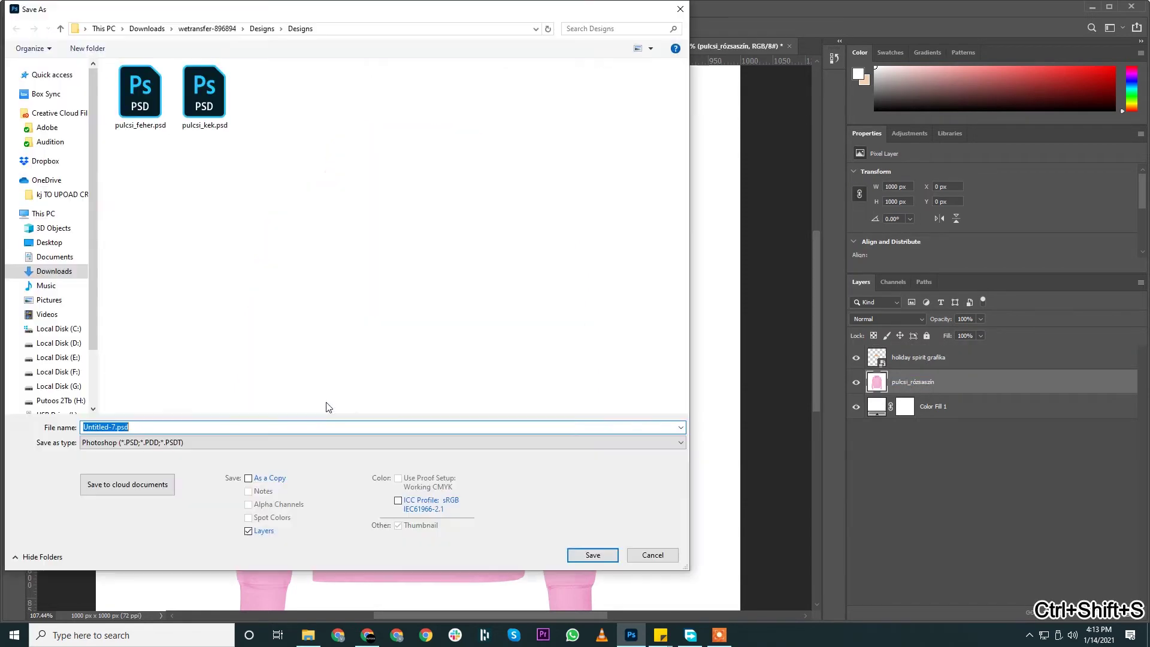
text(pulcsi_rózsaszín)
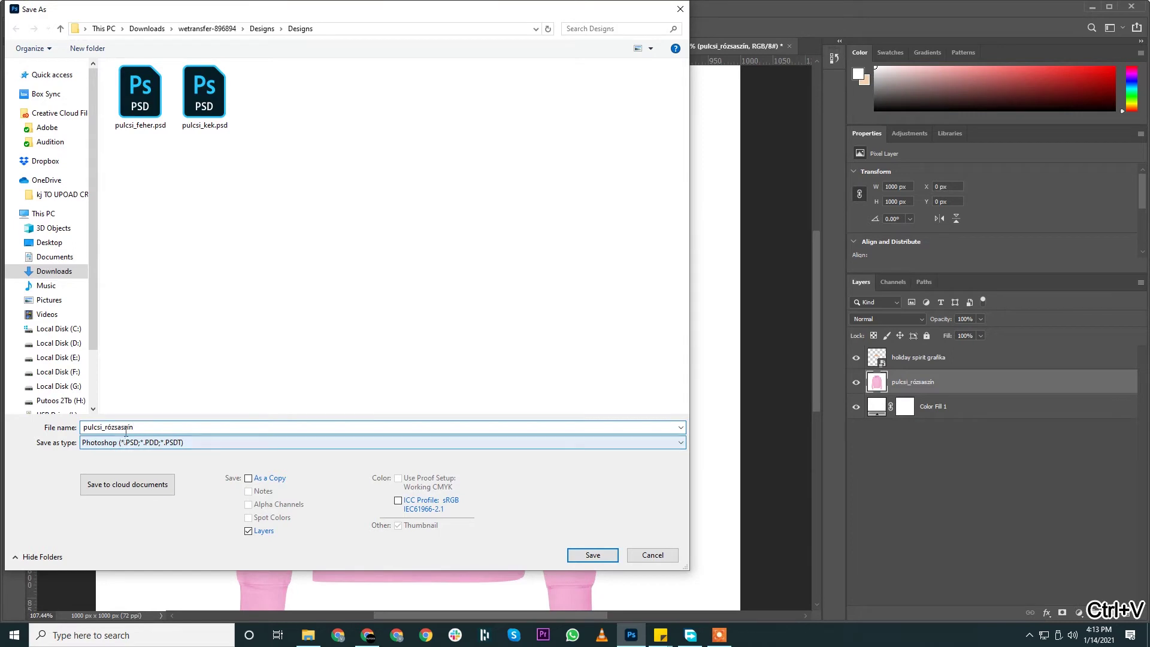
key(BackSpace)
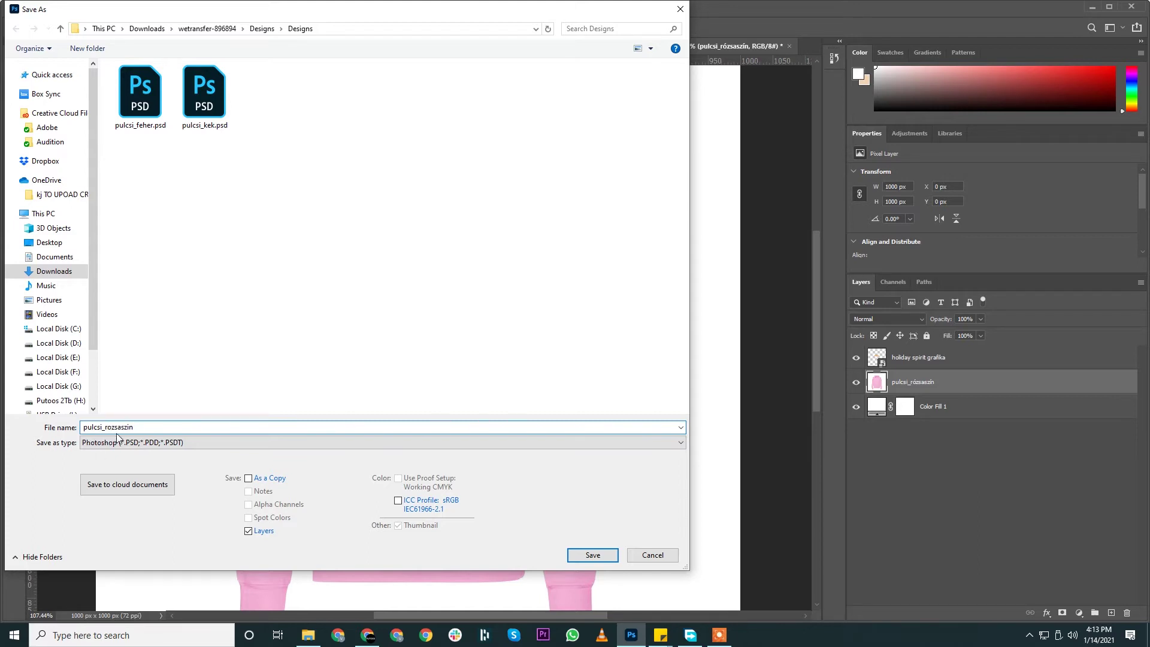
drag(144, 427, 107, 426)
click(590, 553)
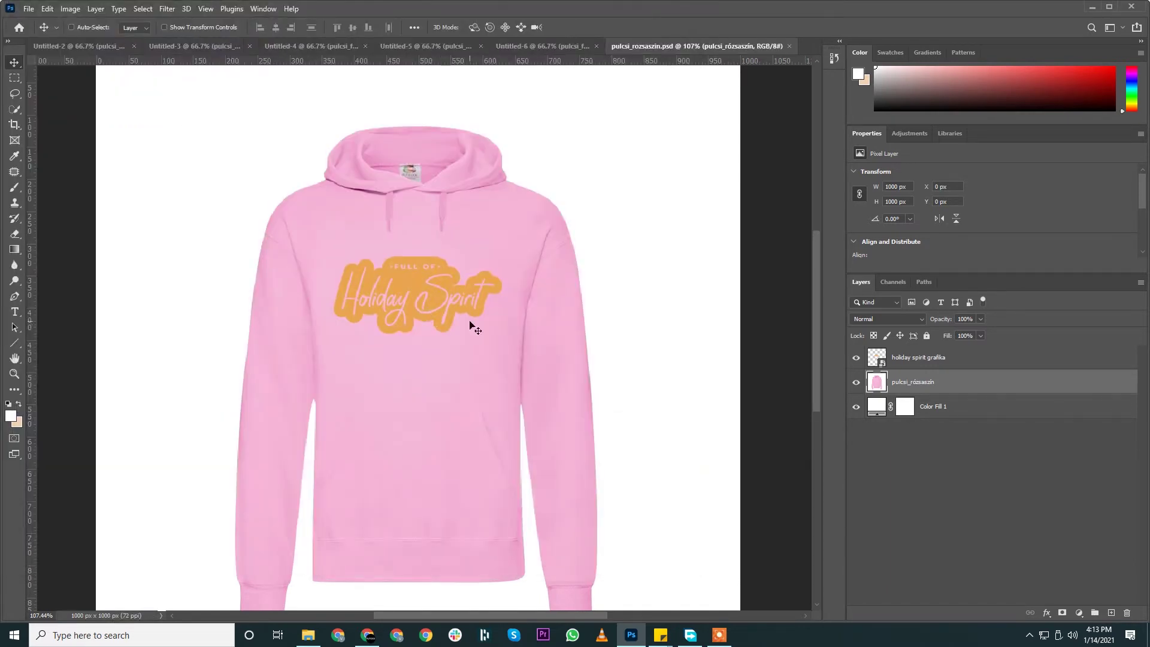
key(ctrl+s)
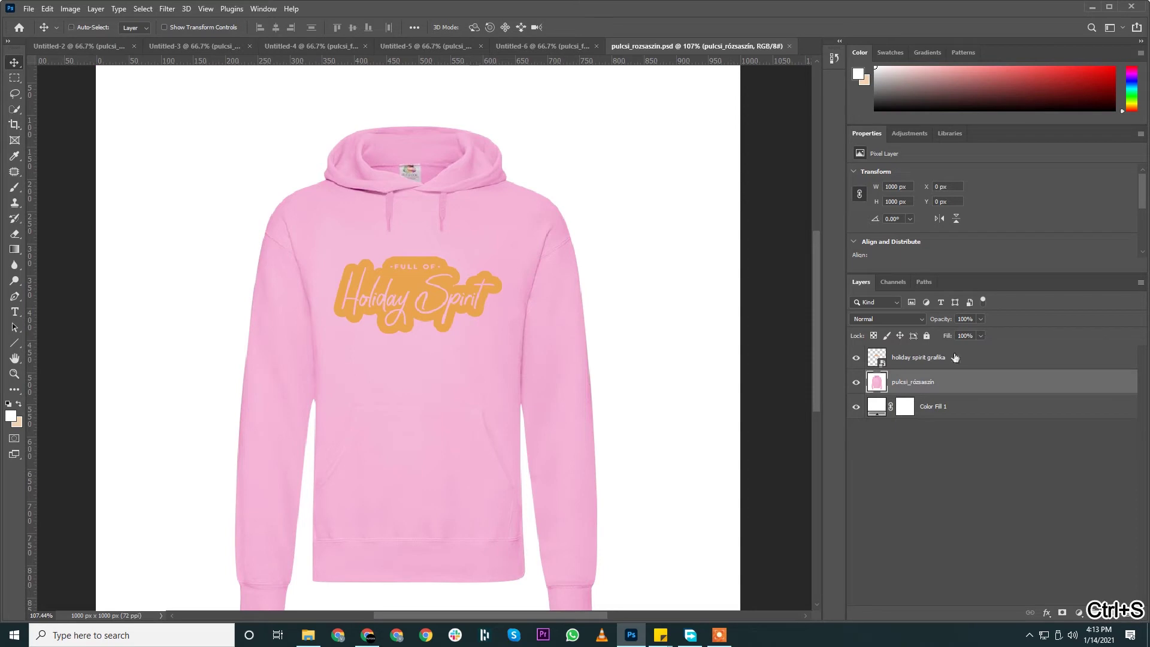
click(937, 362)
Duplicate the graphic layer into Untitled-6, then save and close the pink hoodie document
right_click(948, 356)
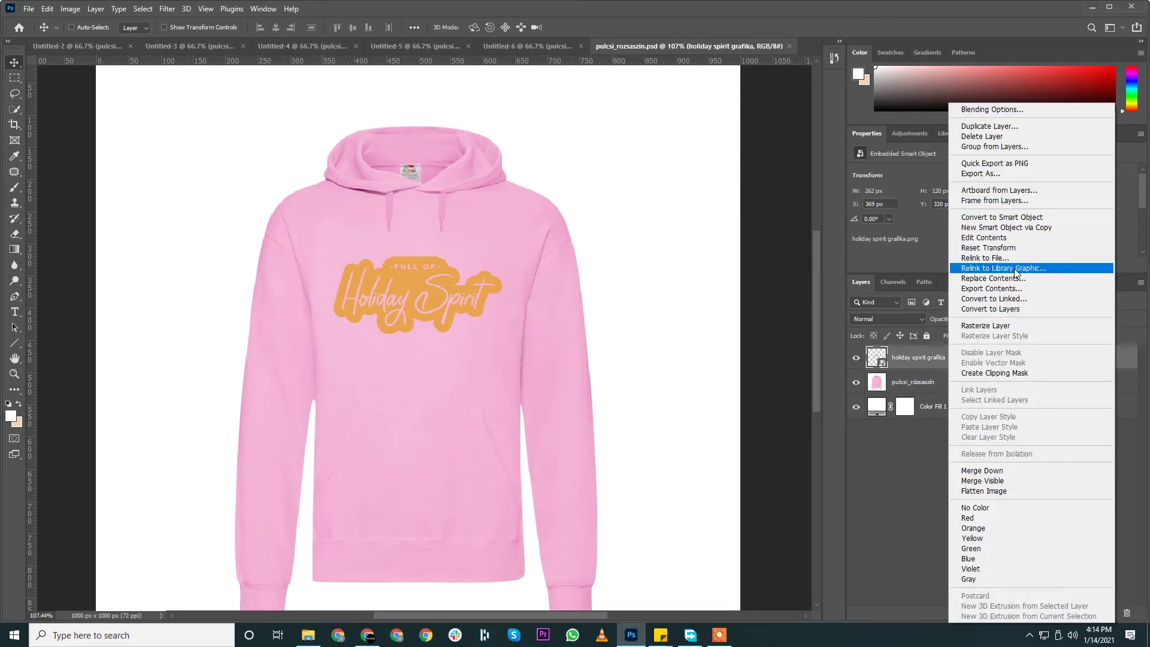
click(988, 126)
click(593, 220)
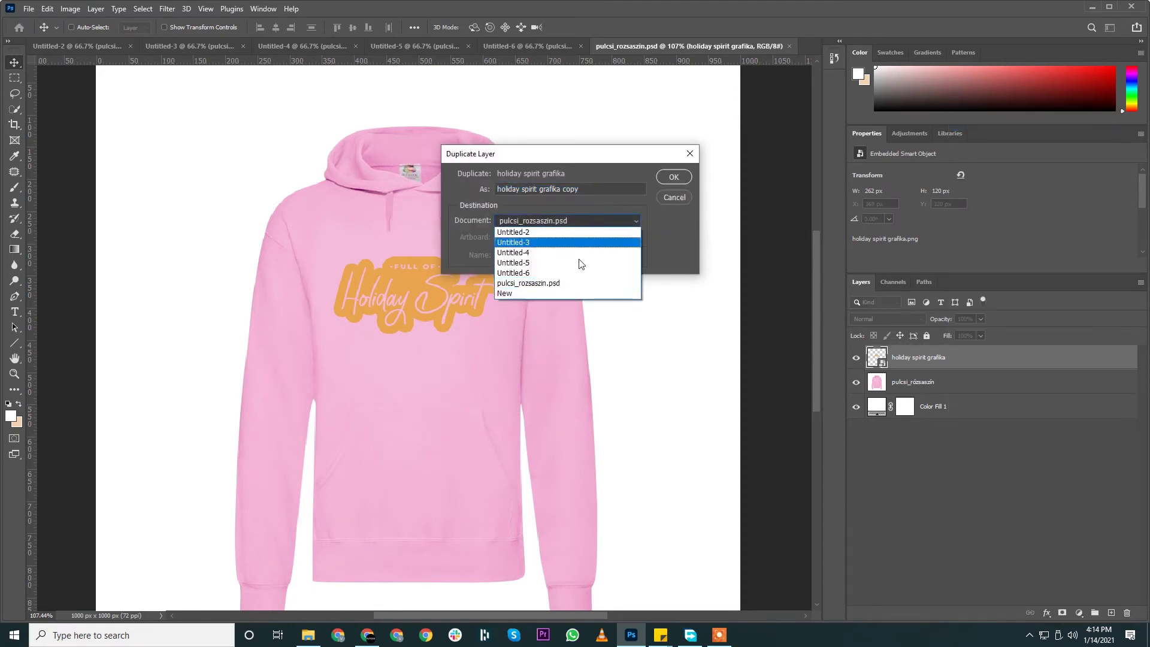
click(590, 274)
click(671, 177)
key(ctrl+s)
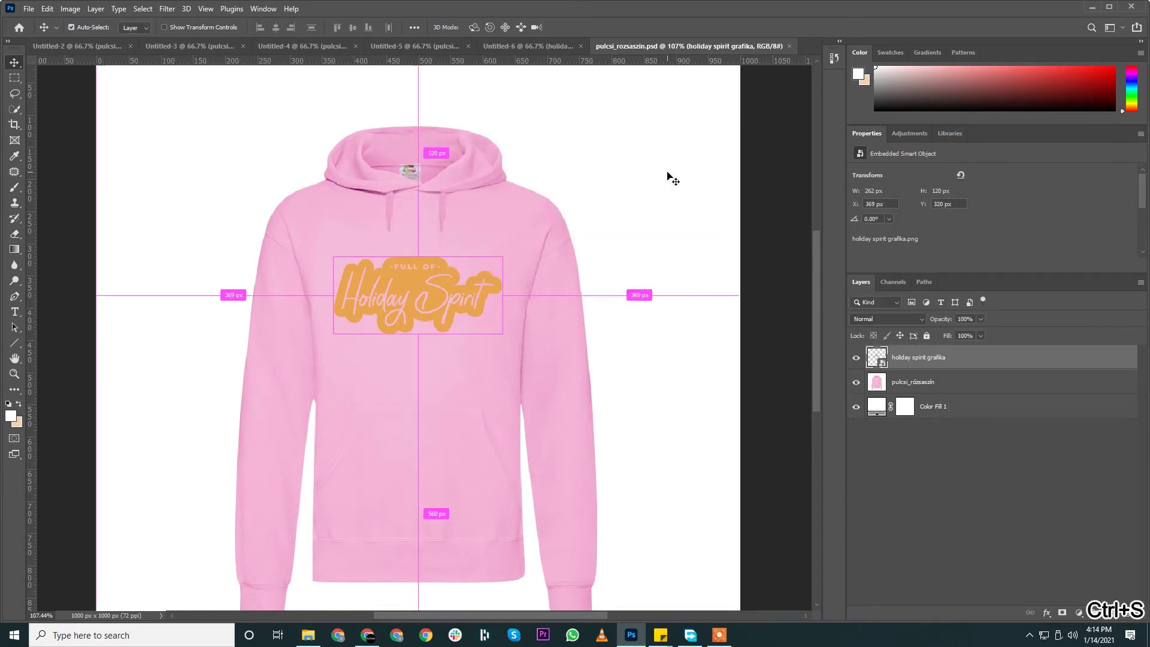
key(ctrl+w)
Show the black pulcsi_fekete hoodie layer and rasterize it
click(856, 382)
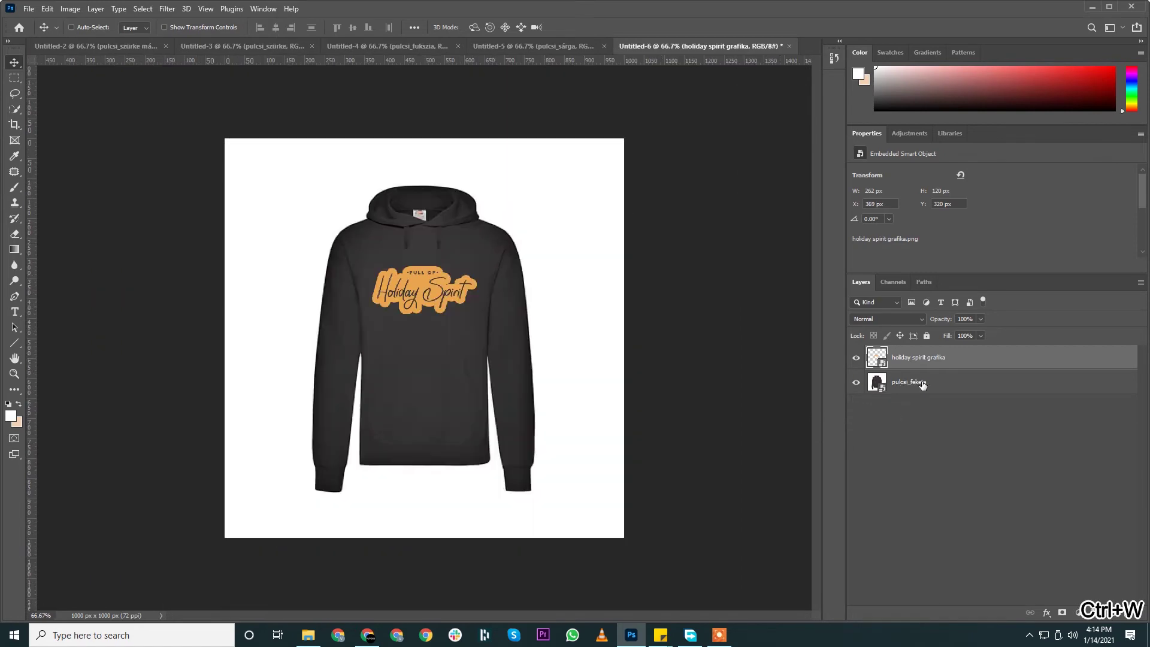
click(874, 382)
right_click(923, 381)
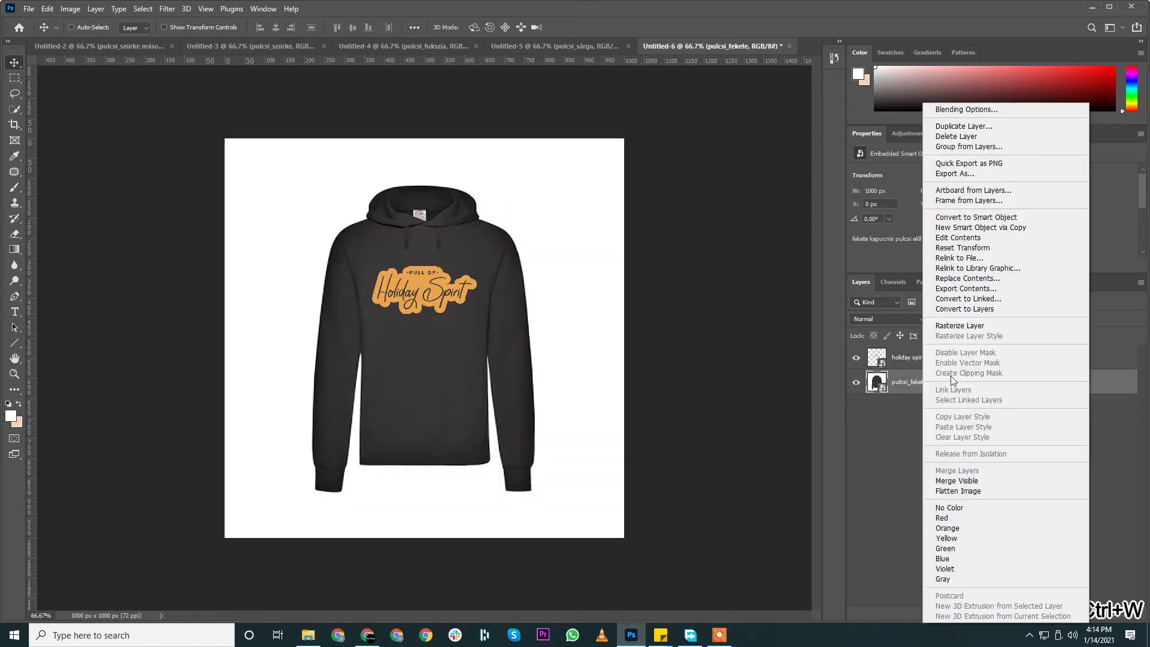
click(968, 325)
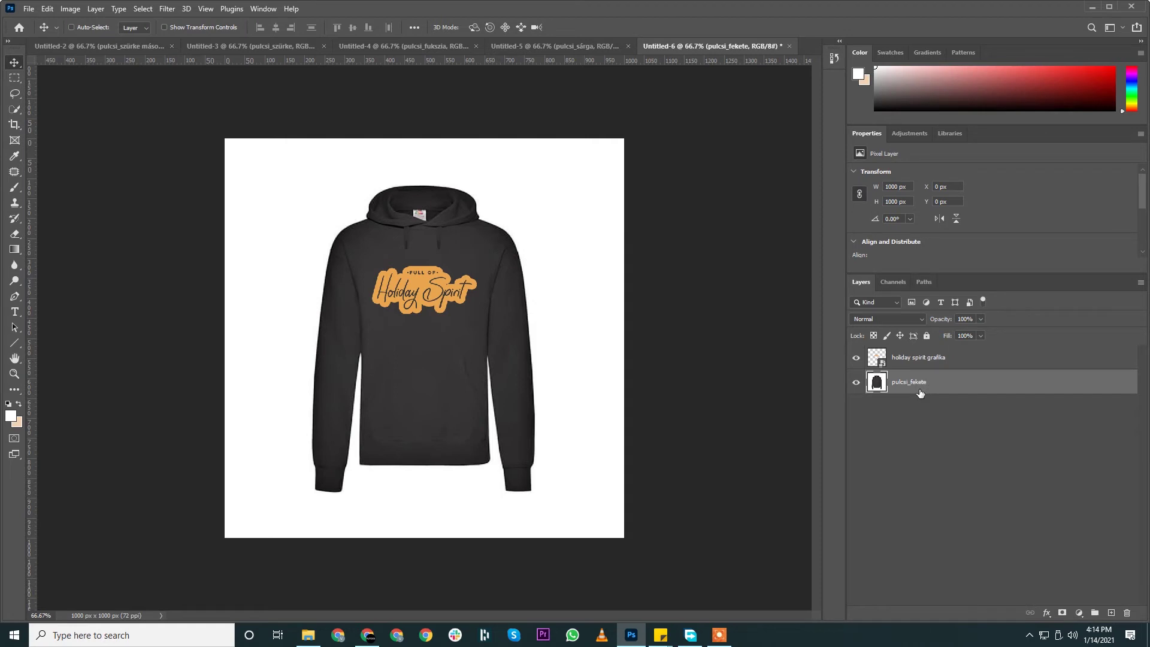
scroll(448, 282, up, 3)
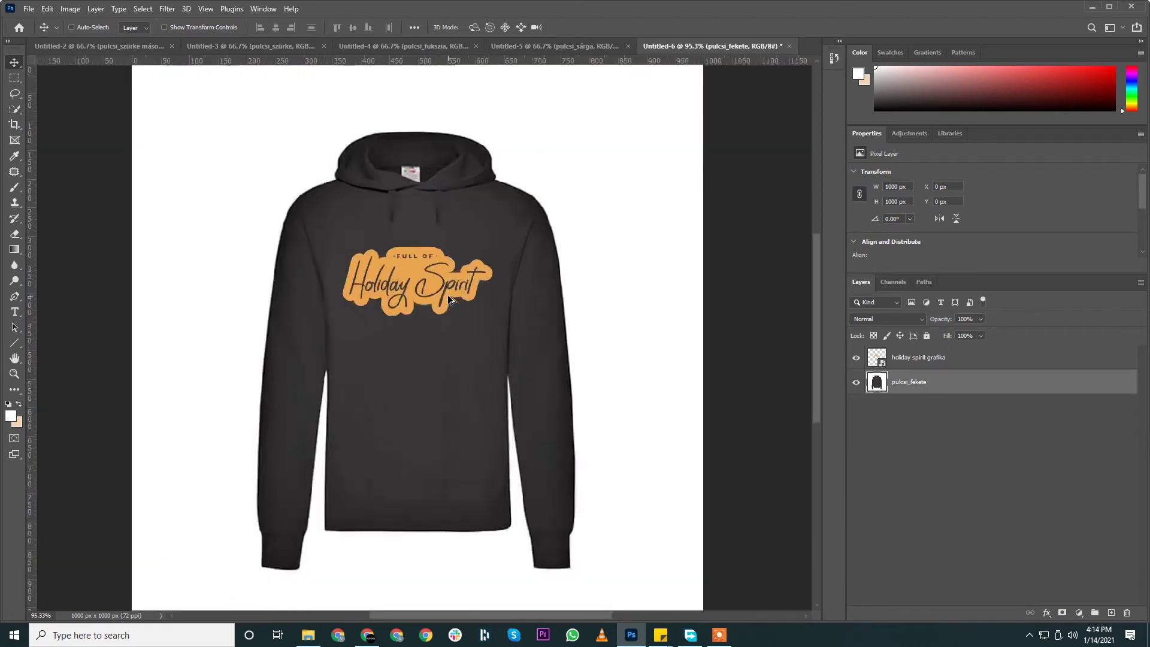
scroll(448, 281, up, 2)
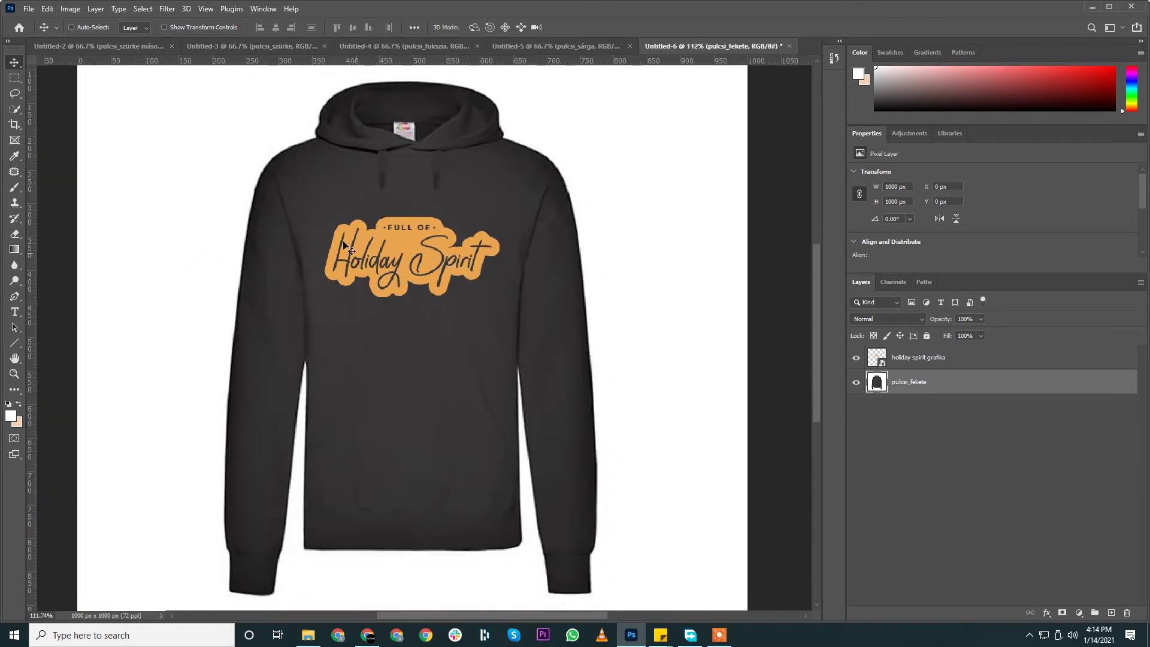
scroll(354, 225, up, 2)
scroll(385, 232, down, 2)
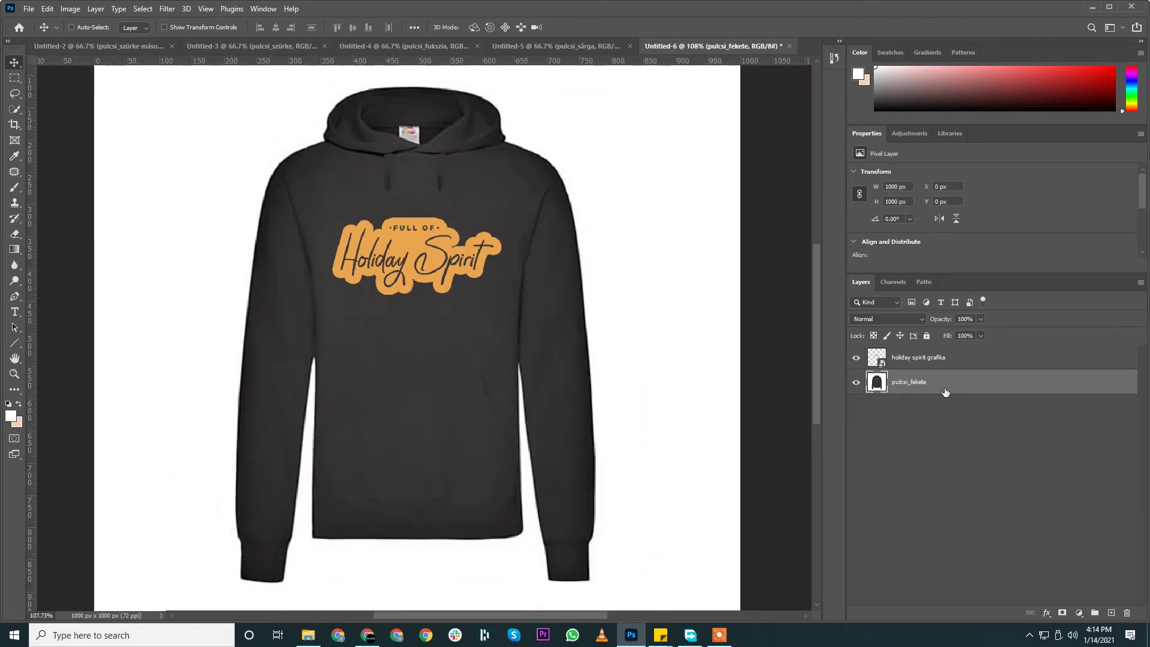
click(929, 360)
click(929, 382)
Add a white Solid Color fill layer below the black hoodie layer
key(ctrl+shift+s)
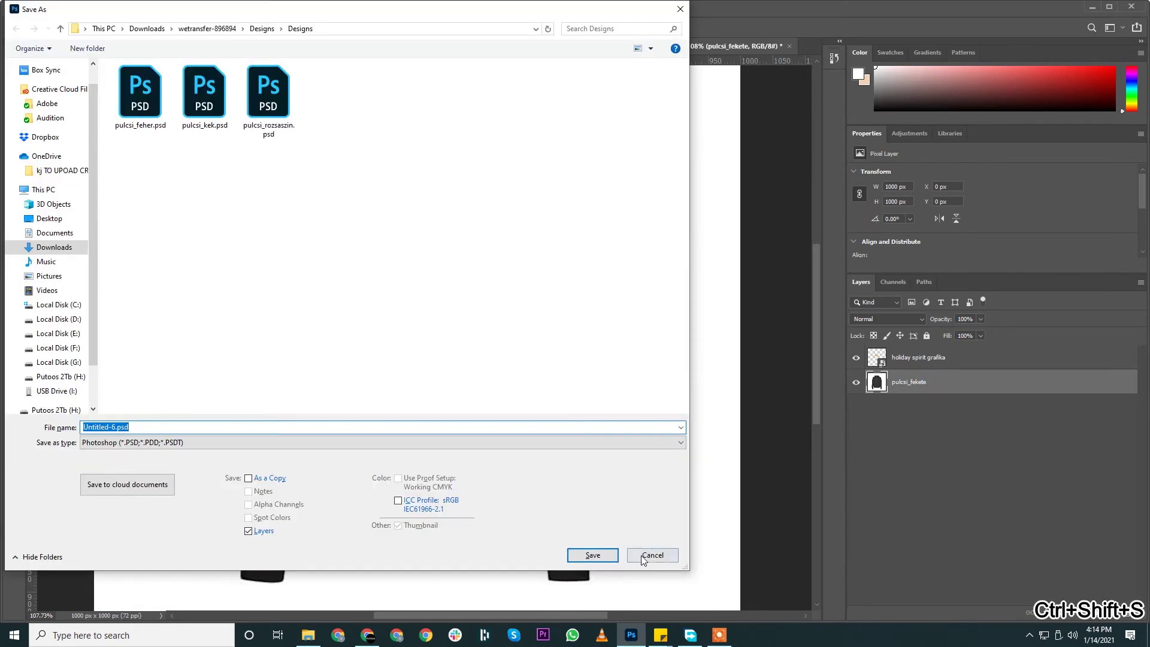
click(643, 557)
click(1077, 612)
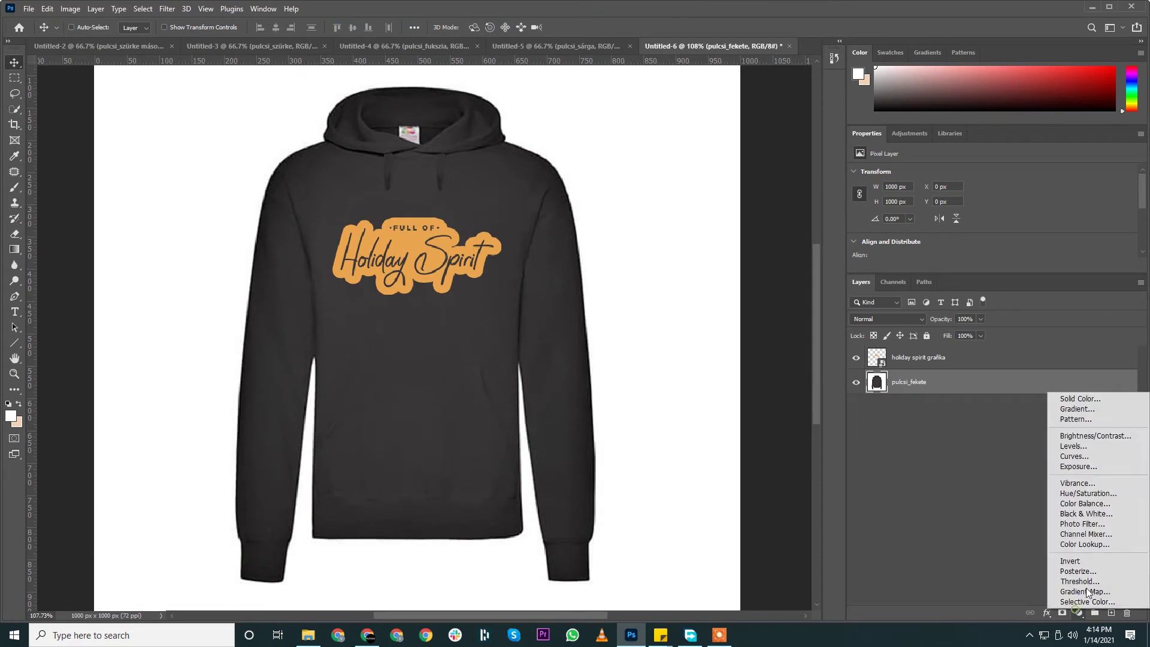
click(1079, 398)
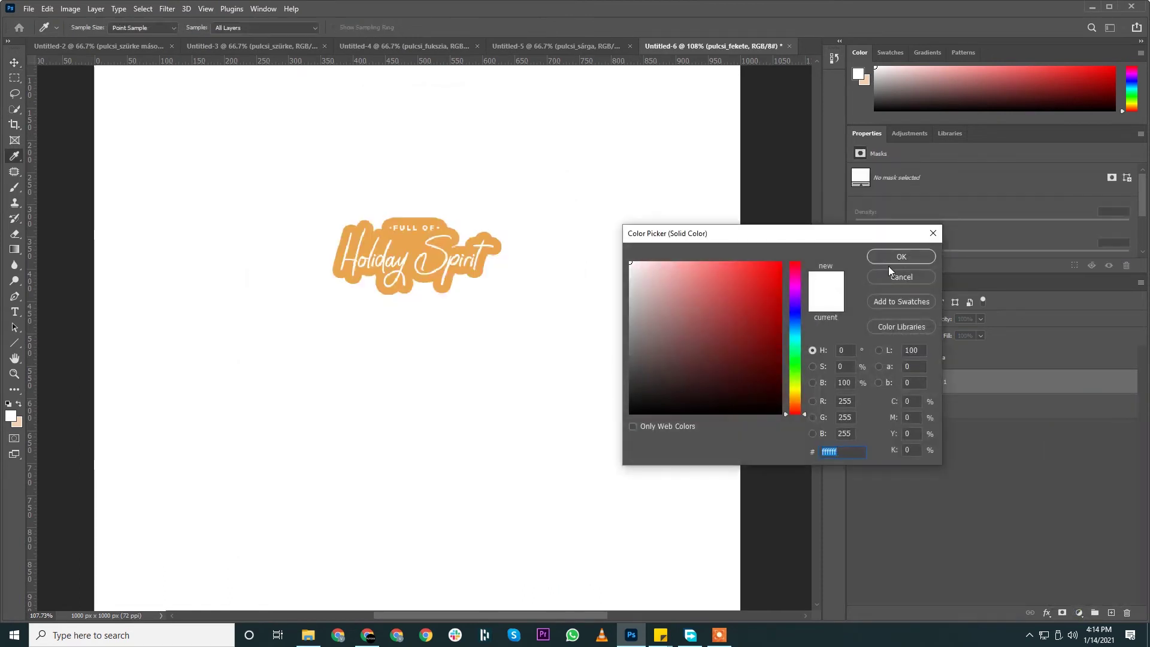
click(900, 256)
drag(983, 381, 983, 418)
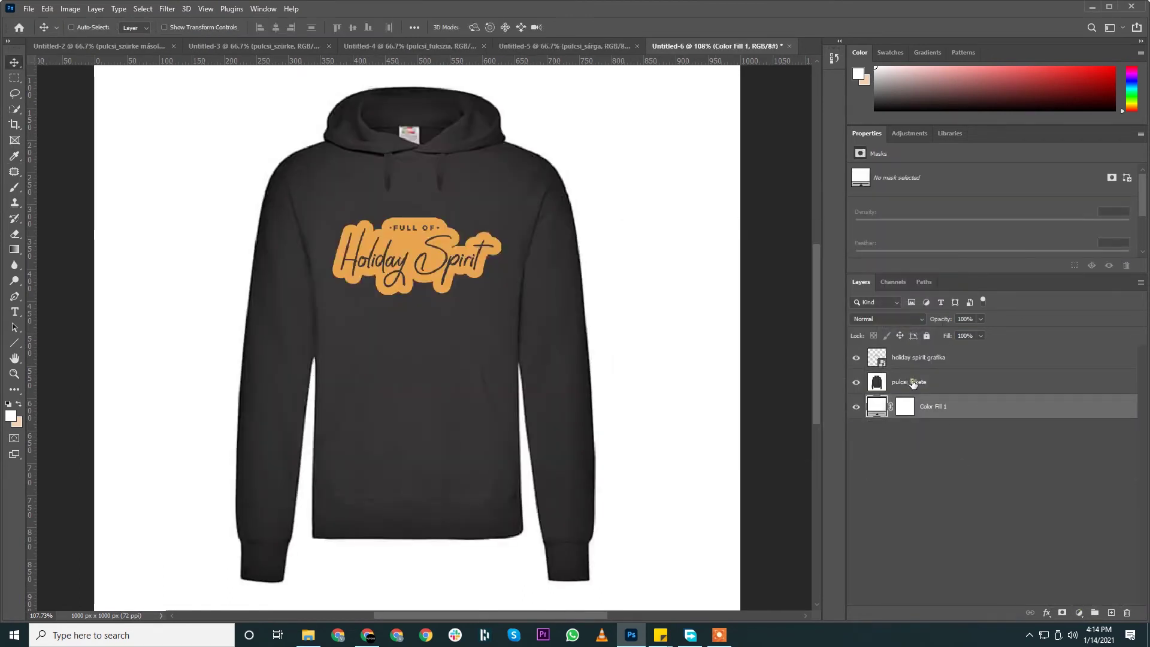
Save the mockup as pulcsi_fekete.psd using the copied layer name
double_click(909, 382)
key(ctrl+c)
click(976, 400)
key(ctrl+shift+s)
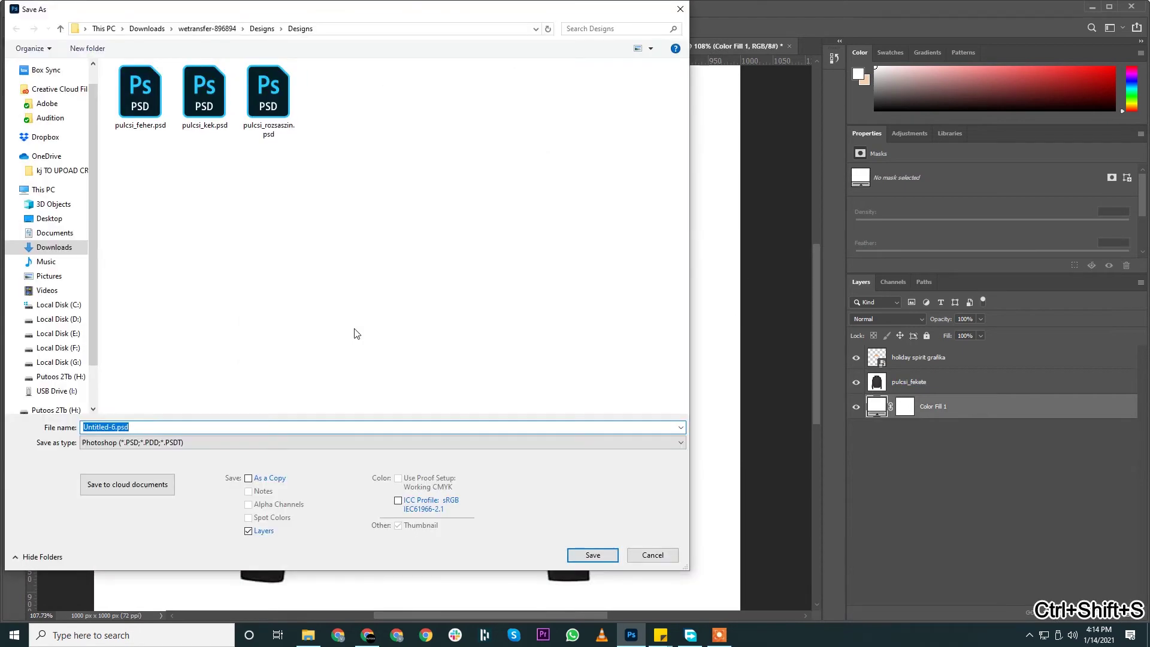
key(ctrl+v)
click(583, 555)
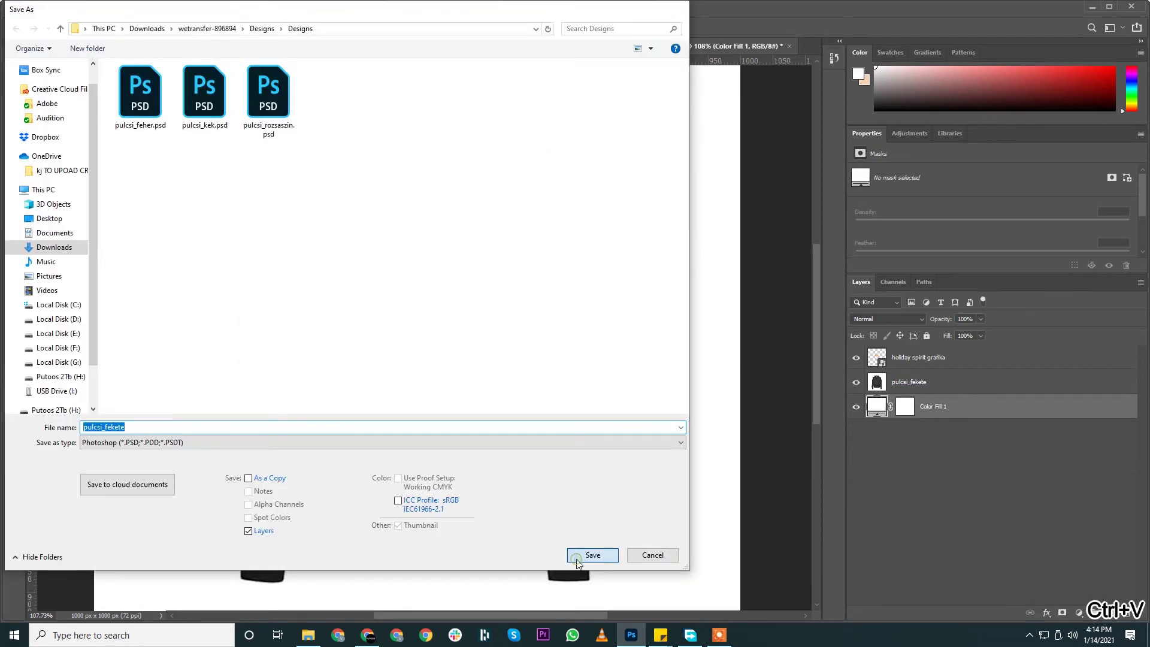
Close the black hoodie, show the pulcsi_sárga layer, and reopen pulcsi_fekete.psd from recent files
key(ctrl+w)
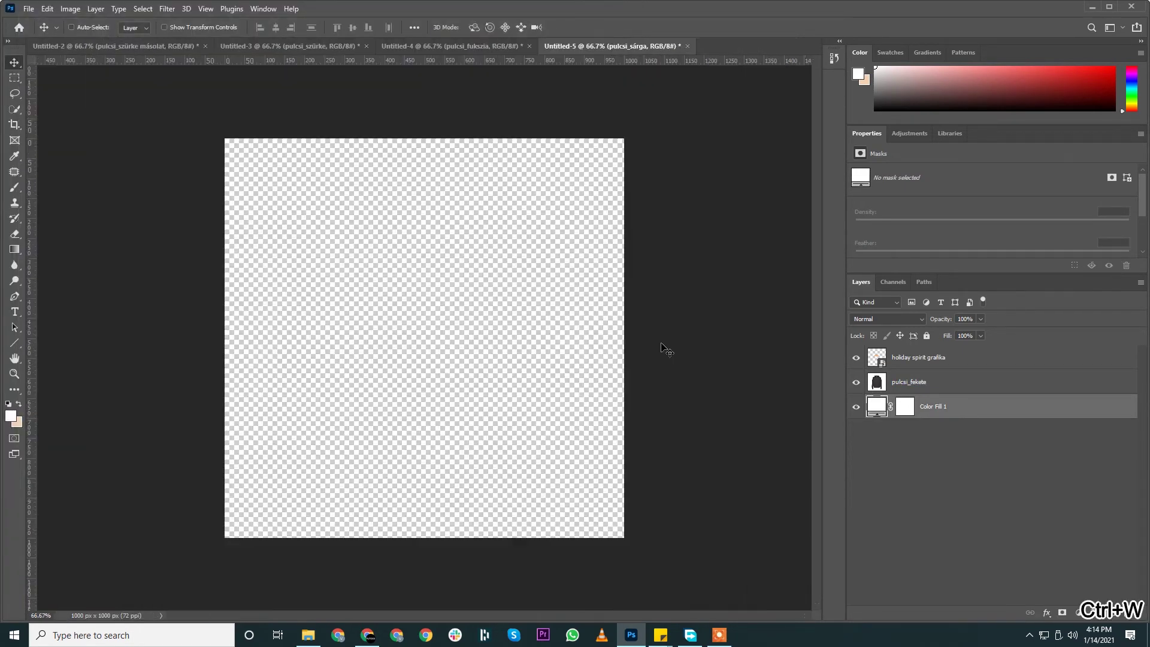
click(855, 357)
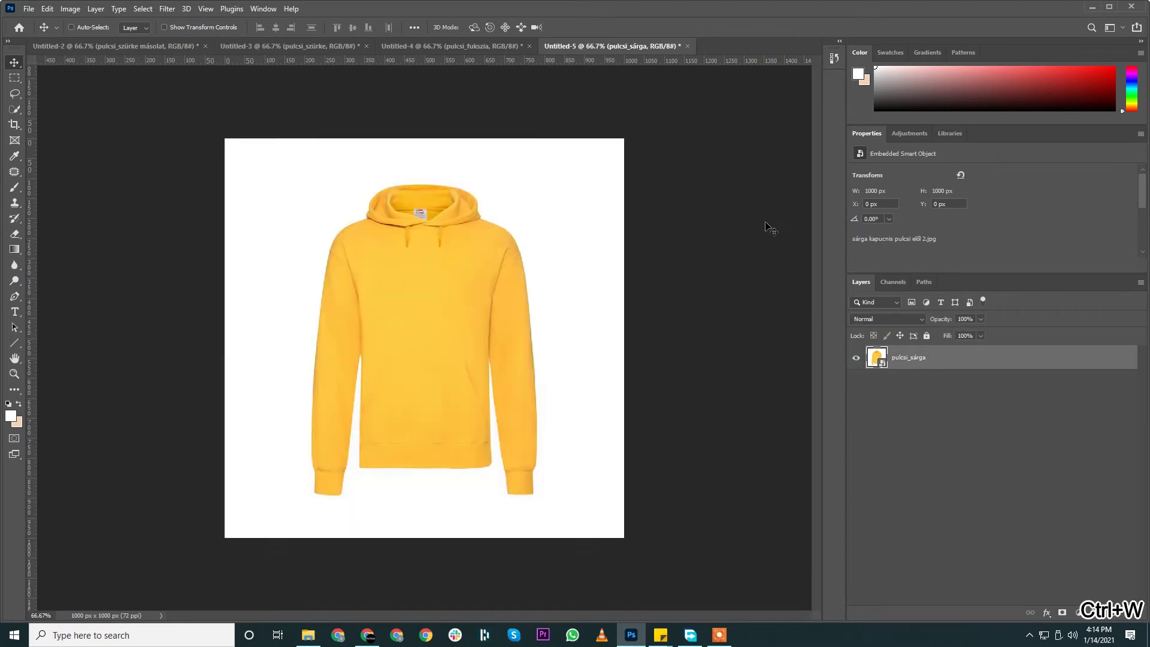
click(28, 9)
mouse_move(59, 79)
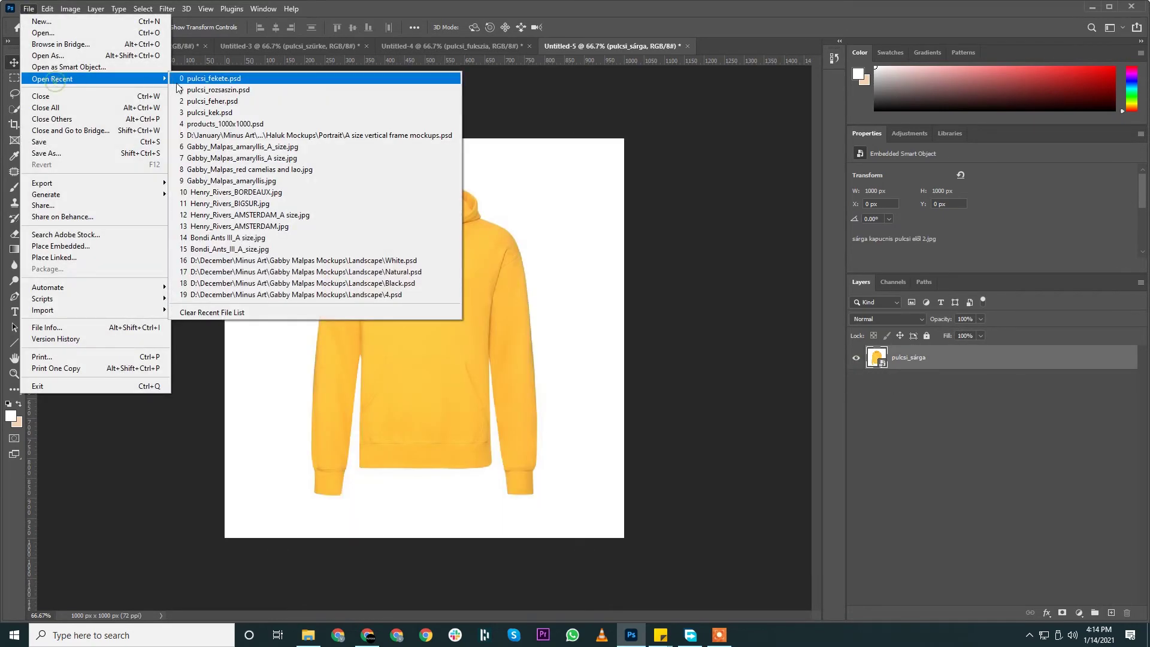
click(203, 79)
click(916, 357)
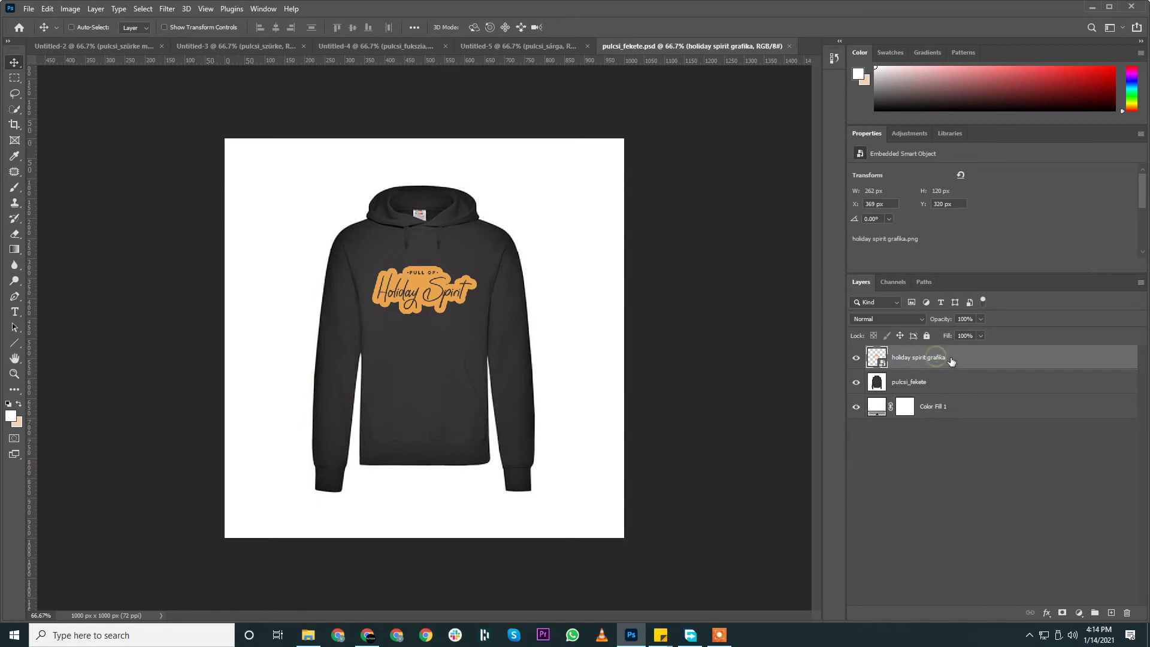
right_click(936, 358)
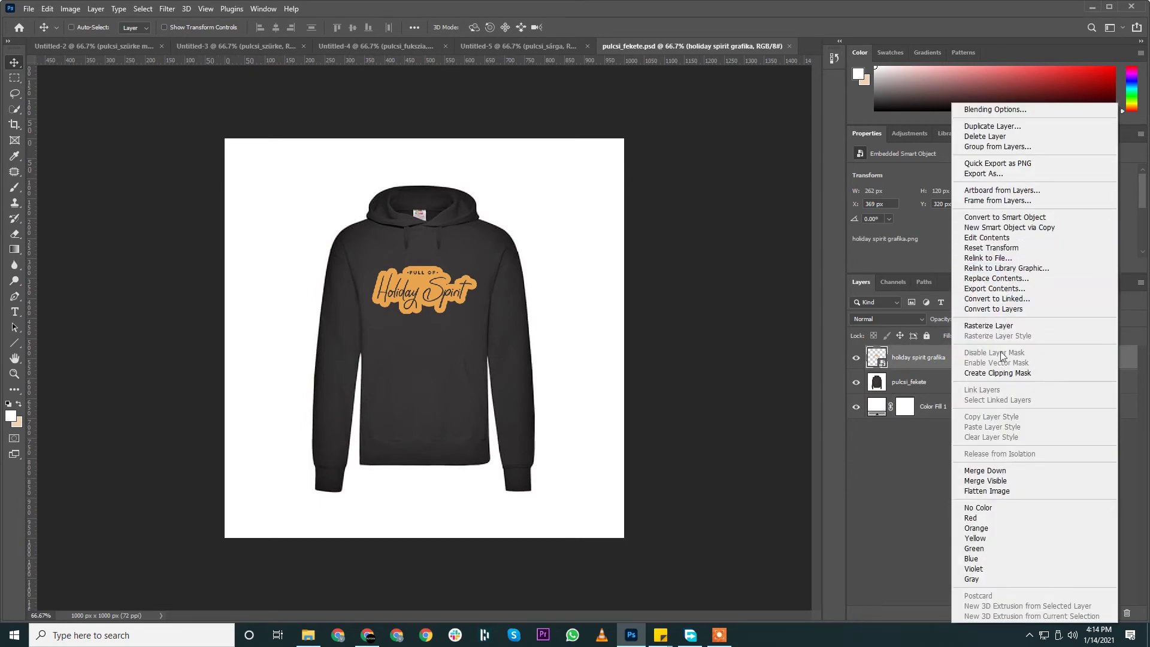
Duplicate the Holiday Spirit graphic layer into Untitled-5, Untitled-3 and Untitled-2
click(991, 126)
click(597, 221)
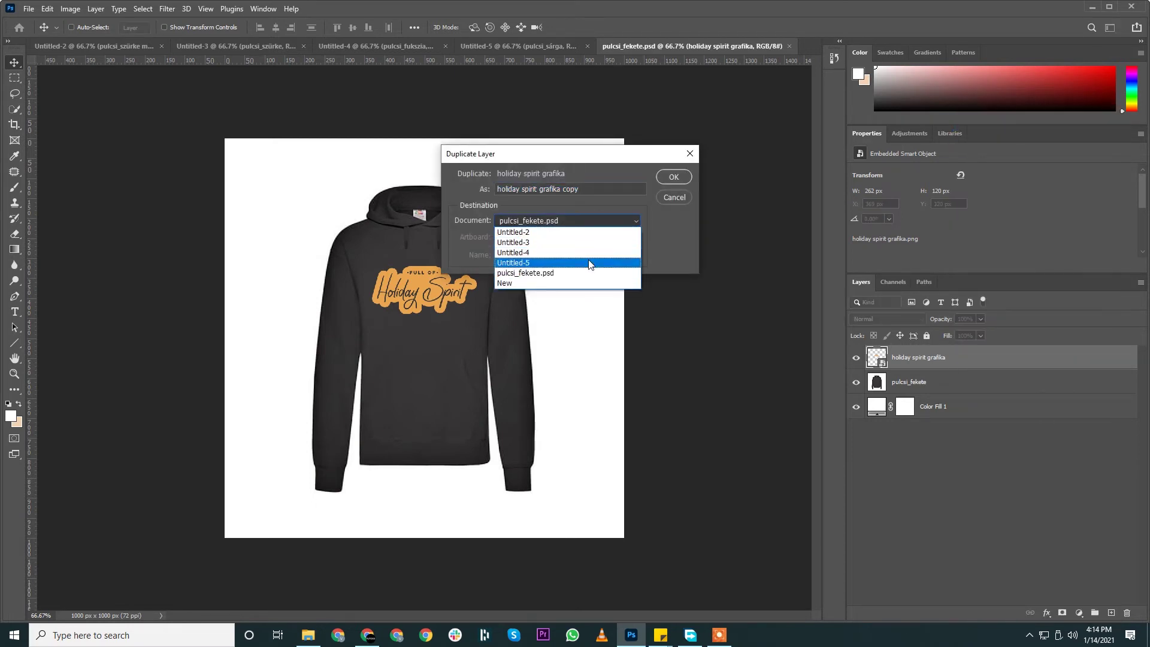
click(590, 261)
key(Return)
right_click(954, 350)
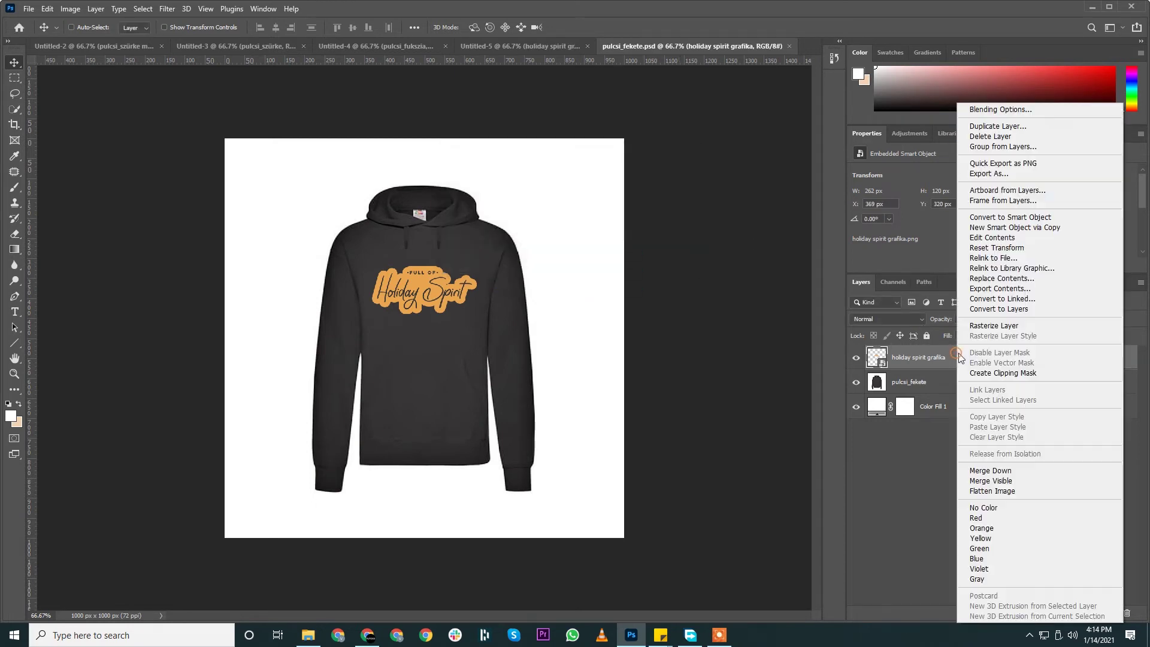
click(989, 122)
click(605, 221)
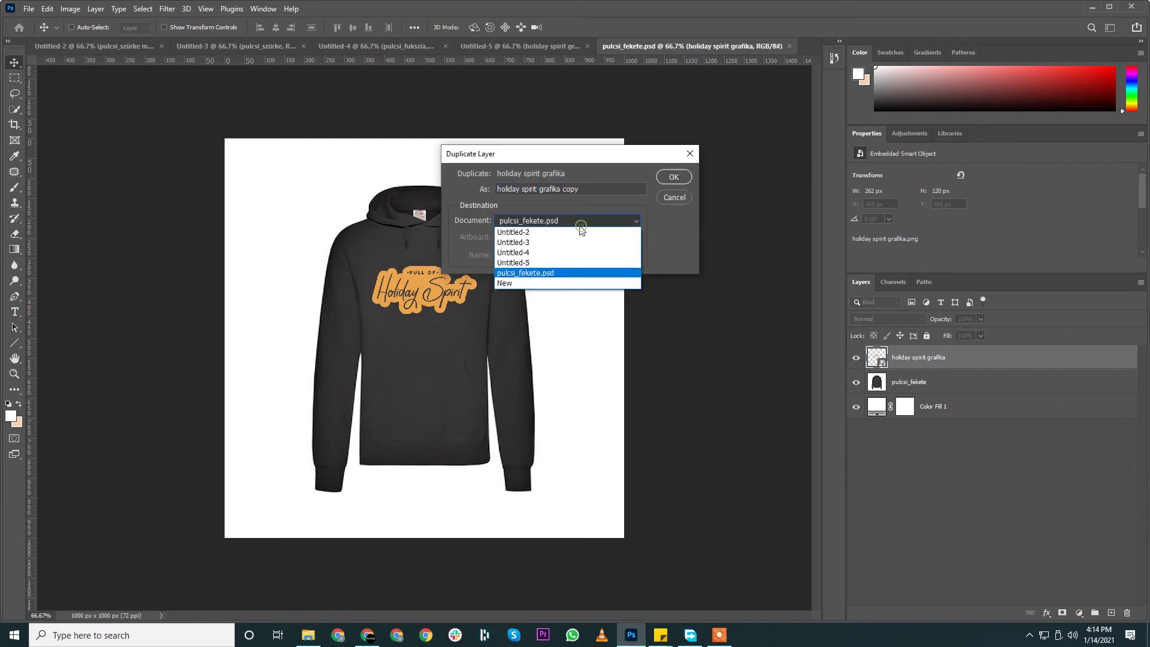
click(558, 242)
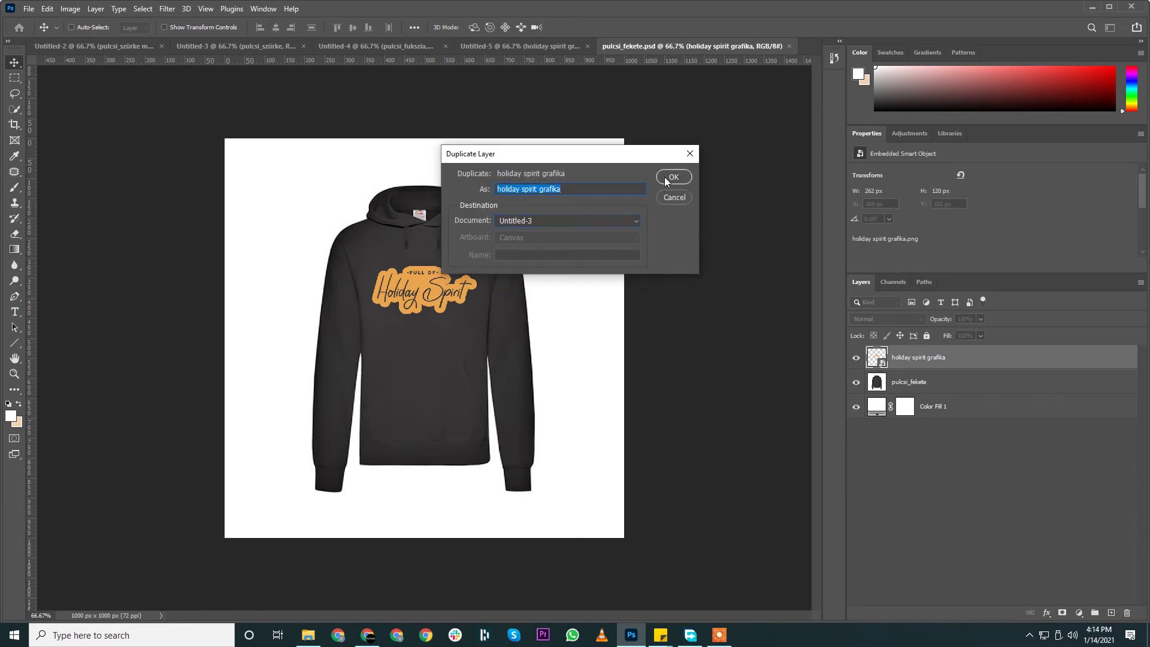
click(664, 177)
right_click(955, 358)
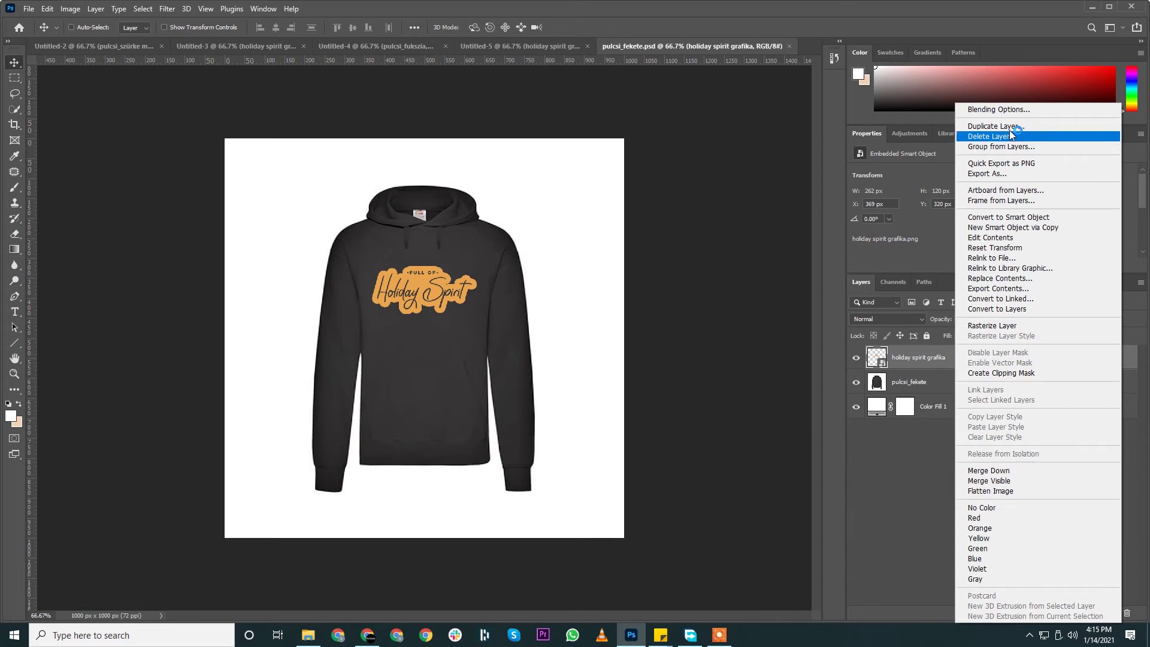
click(995, 126)
click(597, 220)
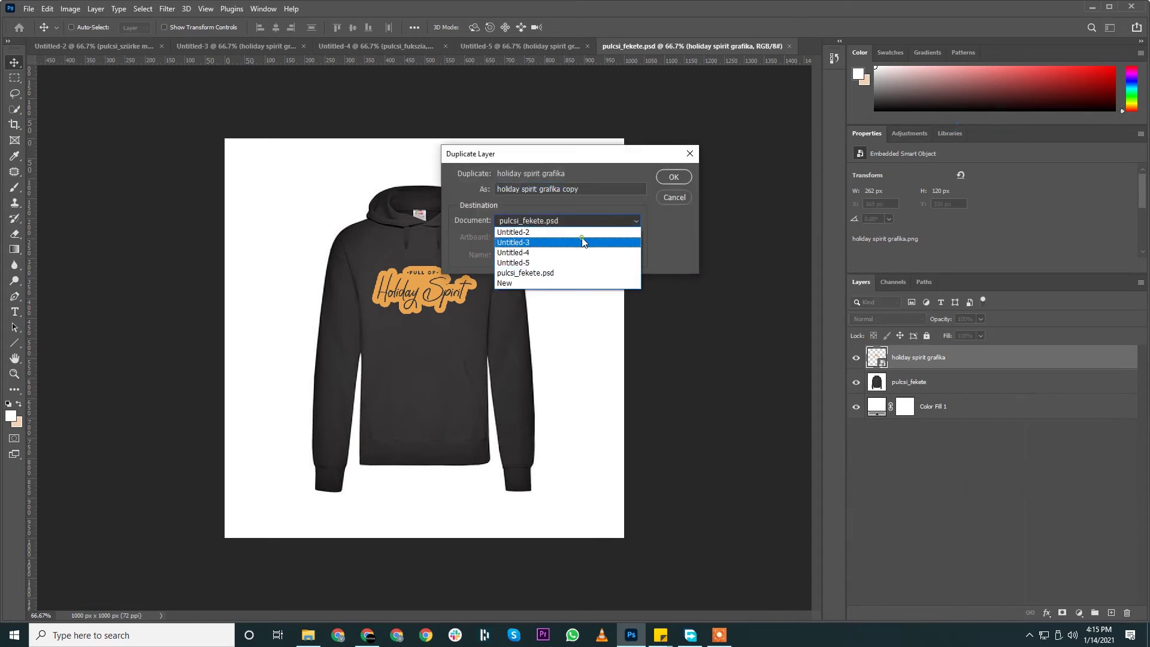
click(585, 227)
click(673, 177)
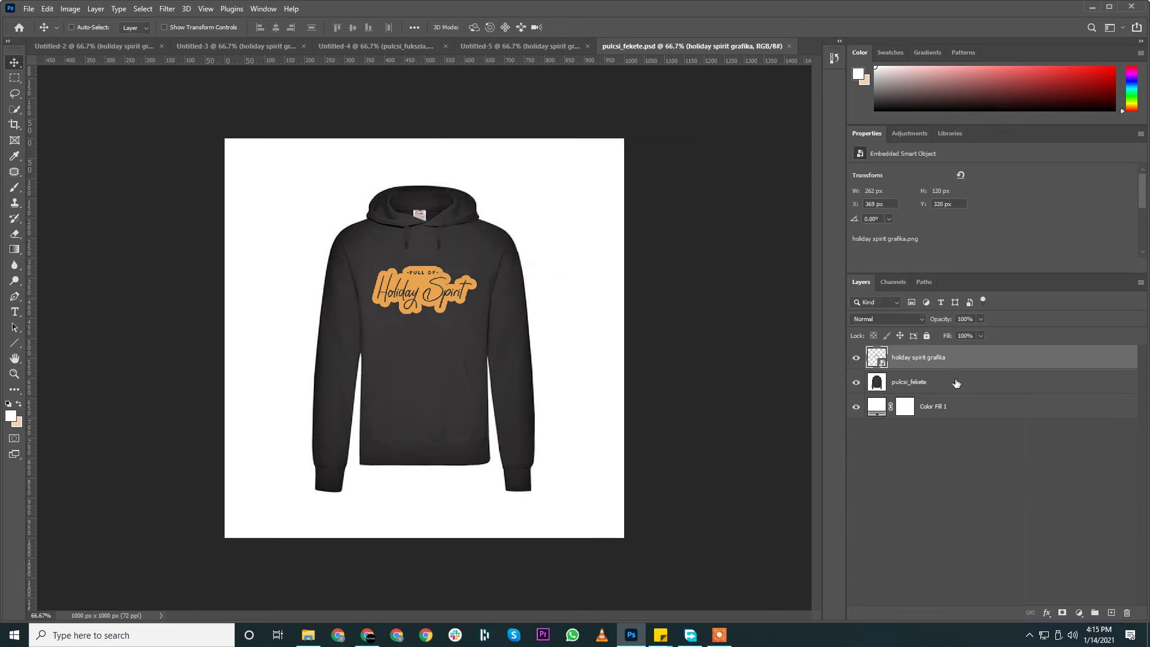
Save and close the pulcsi_fekete.psd black hoodie mockup
click(855, 358)
click(855, 358)
click(925, 380)
click(923, 358)
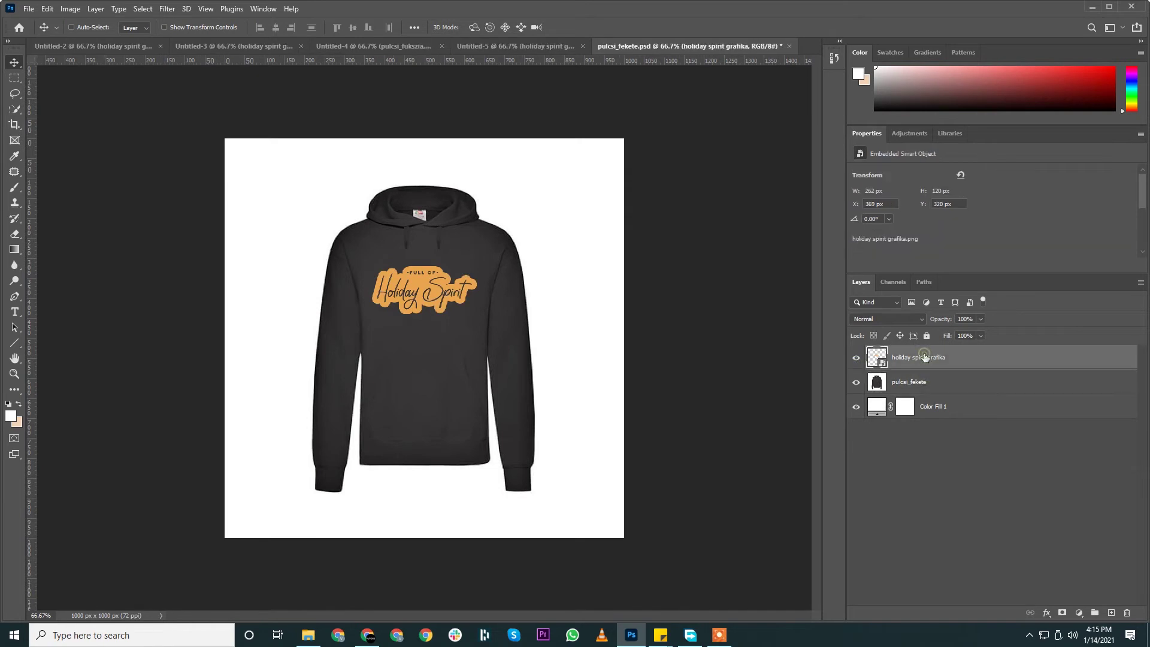
key(ctrl+s)
key(ctrl+w)
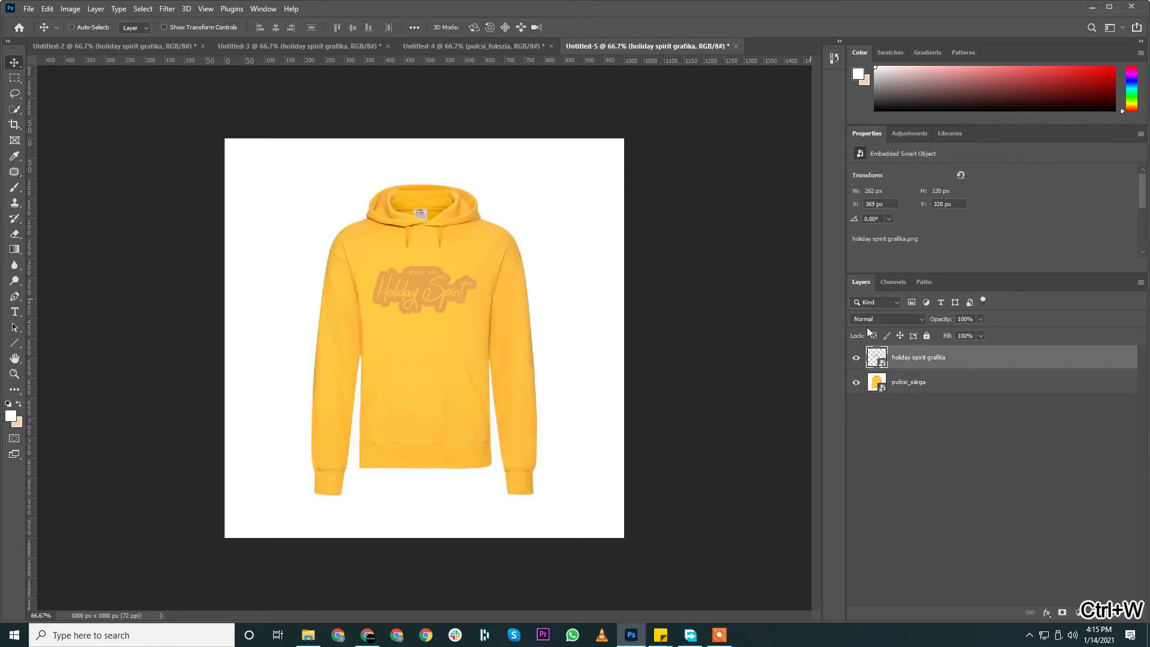
Rasterize the pulcsi_sárga layer and put a white Solid Color fill beneath it
click(964, 377)
right_click(962, 374)
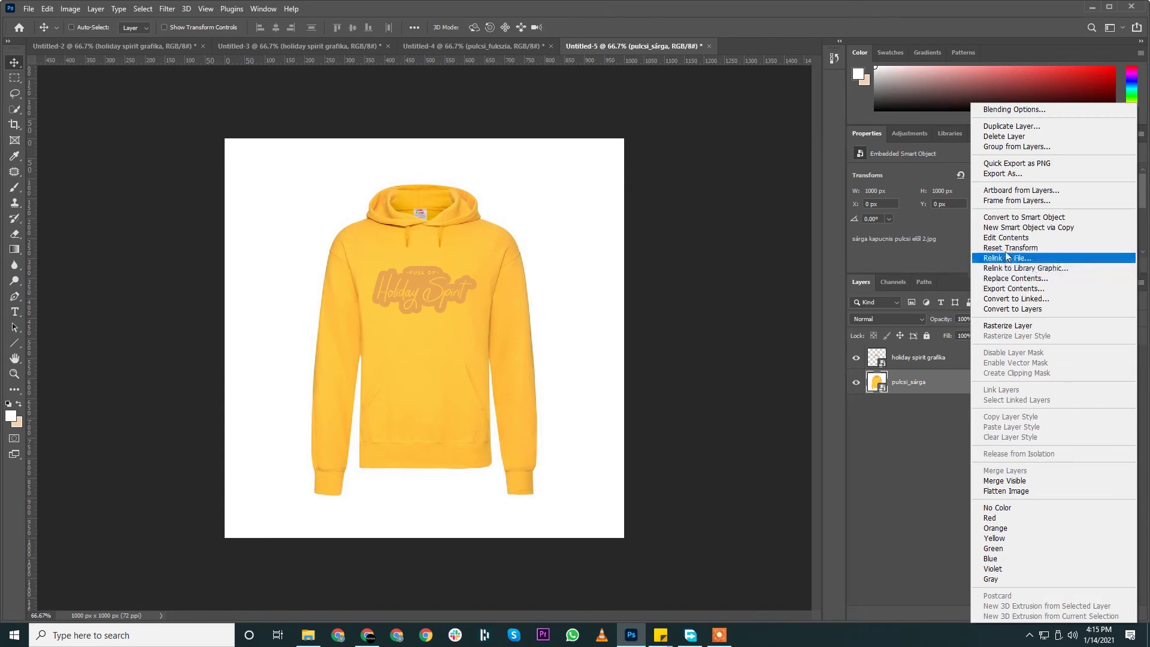
click(1007, 325)
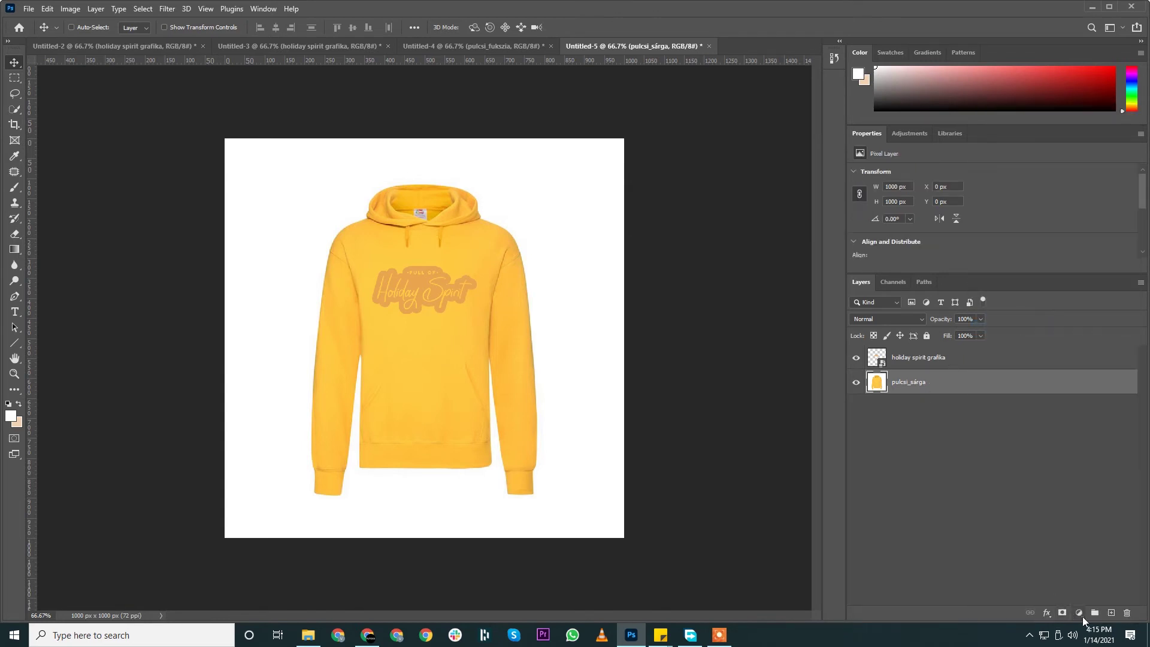
click(1078, 612)
click(1069, 408)
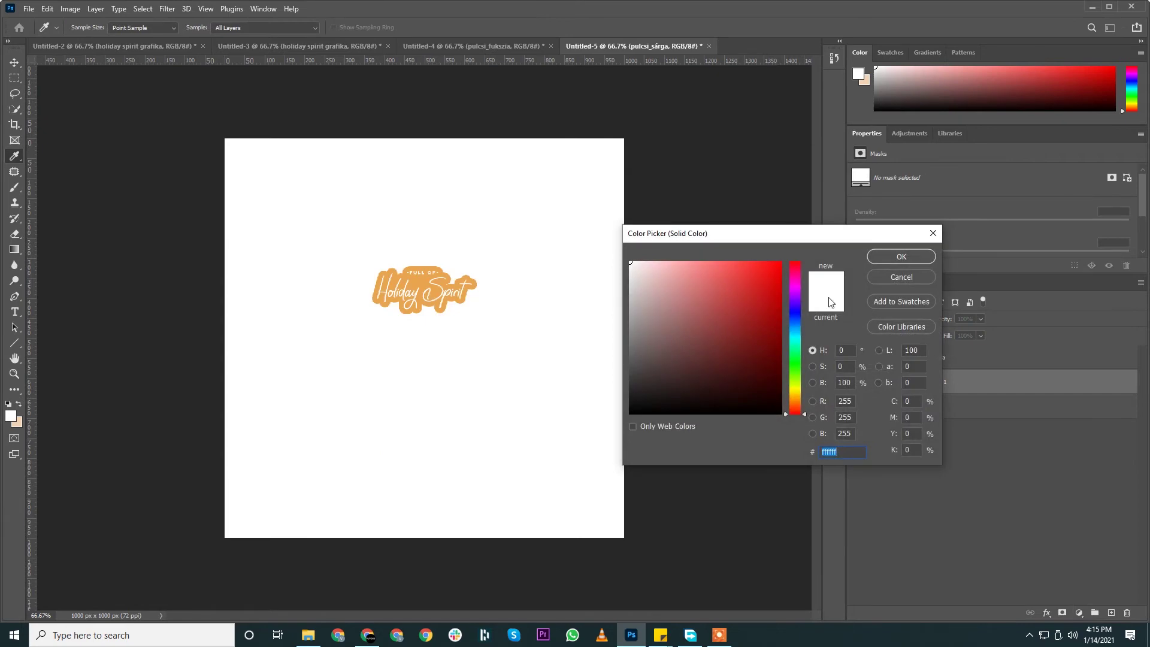
click(900, 255)
drag(934, 382, 958, 407)
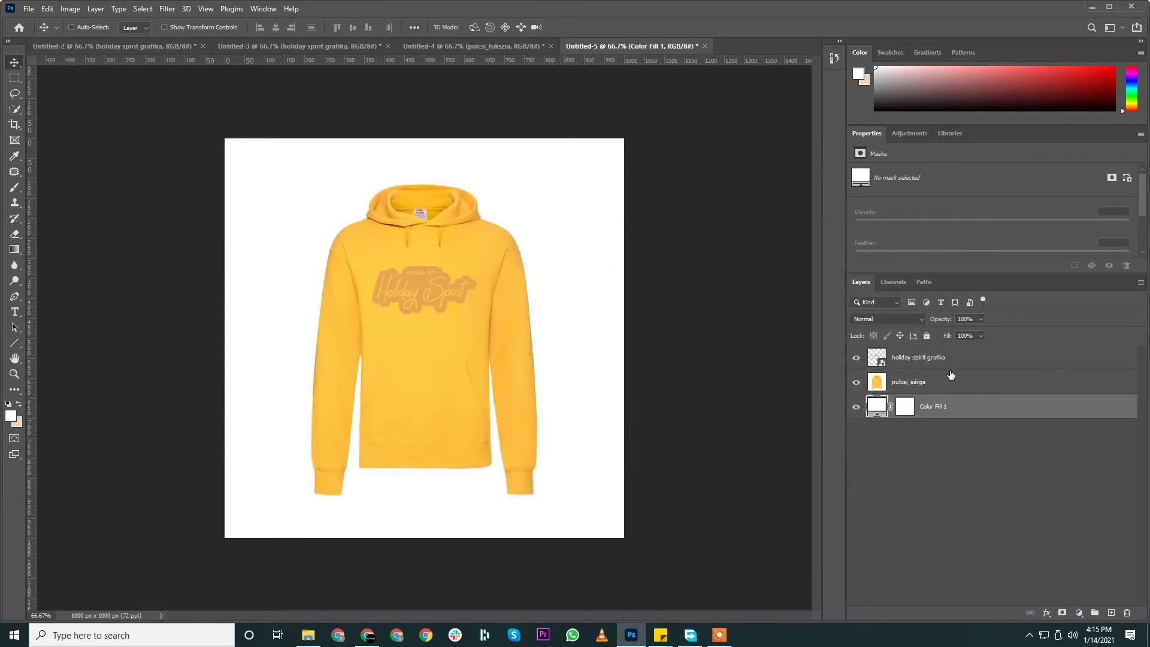
Save the yellow hoodie mockup as pulcsi_sarga.psd, removing the accent from the name
click(932, 357)
key(ctrl+s)
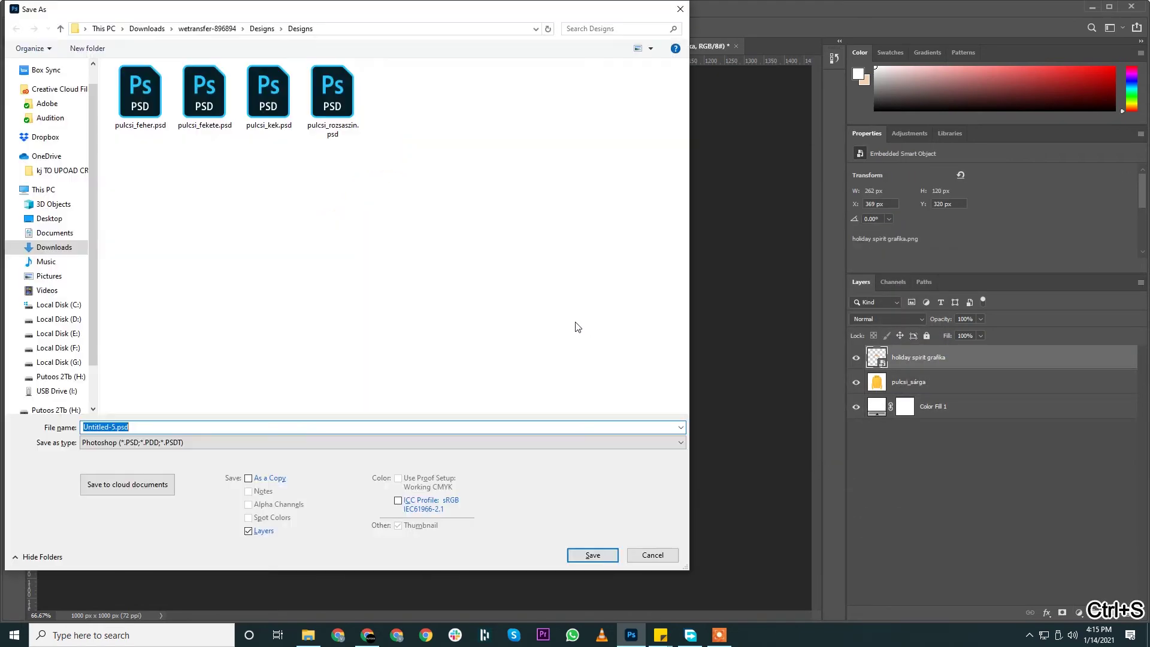
click(662, 560)
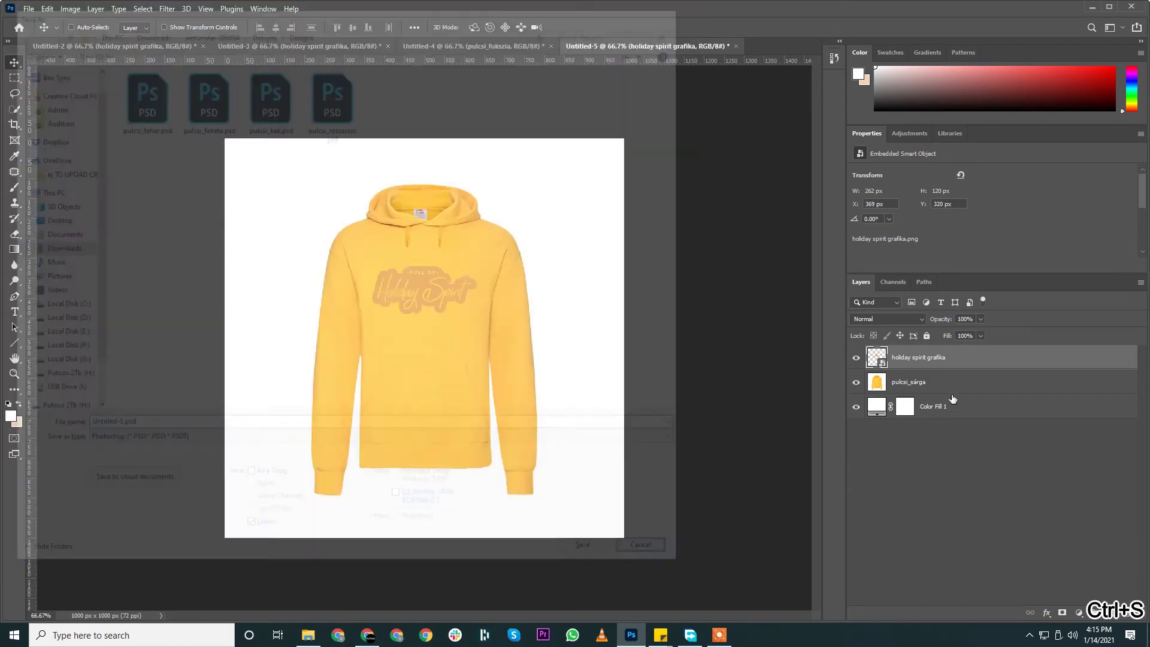
click(967, 383)
key(ctrl+c)
key(ctrl+shift+s)
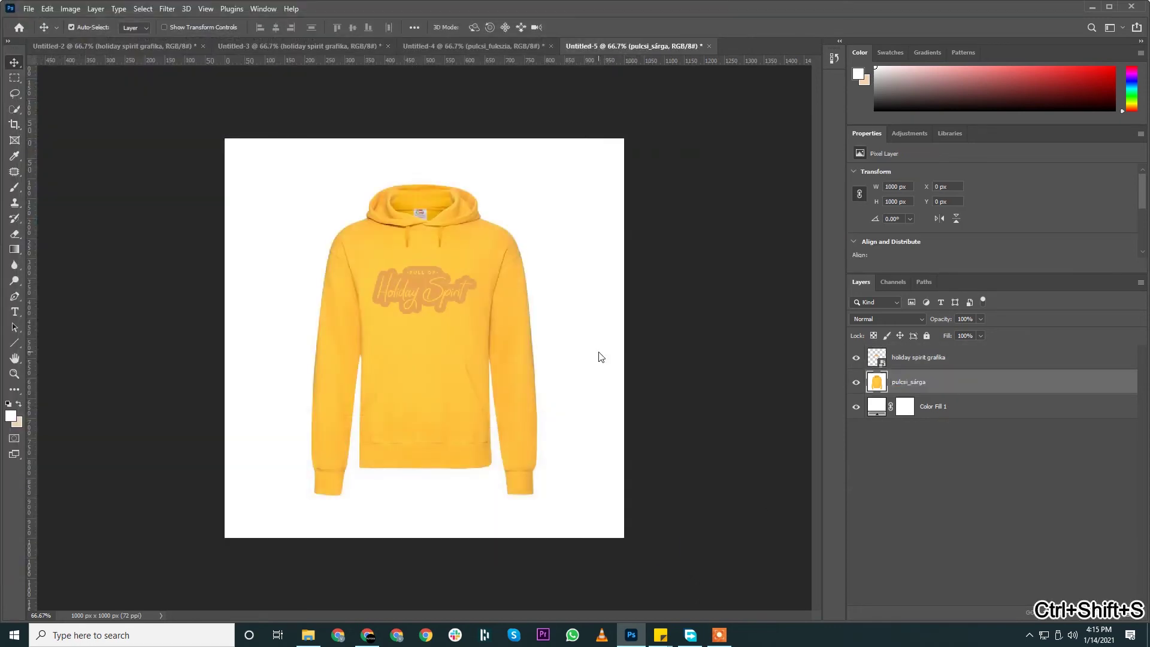
key(ctrl+v)
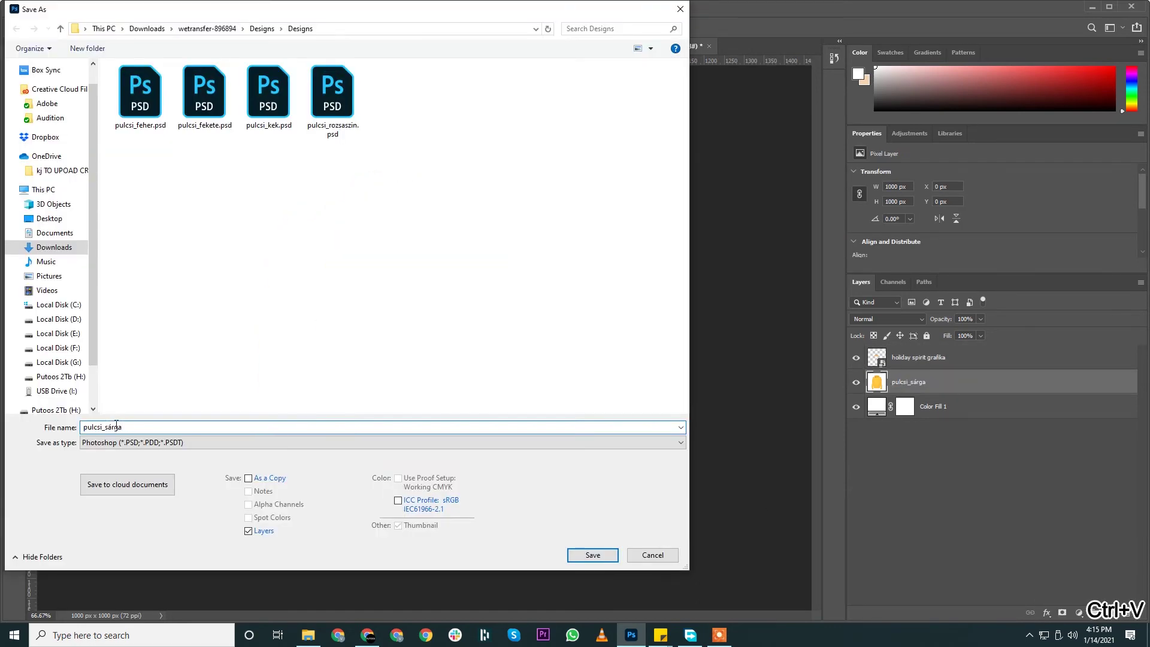
key(BackSpace)
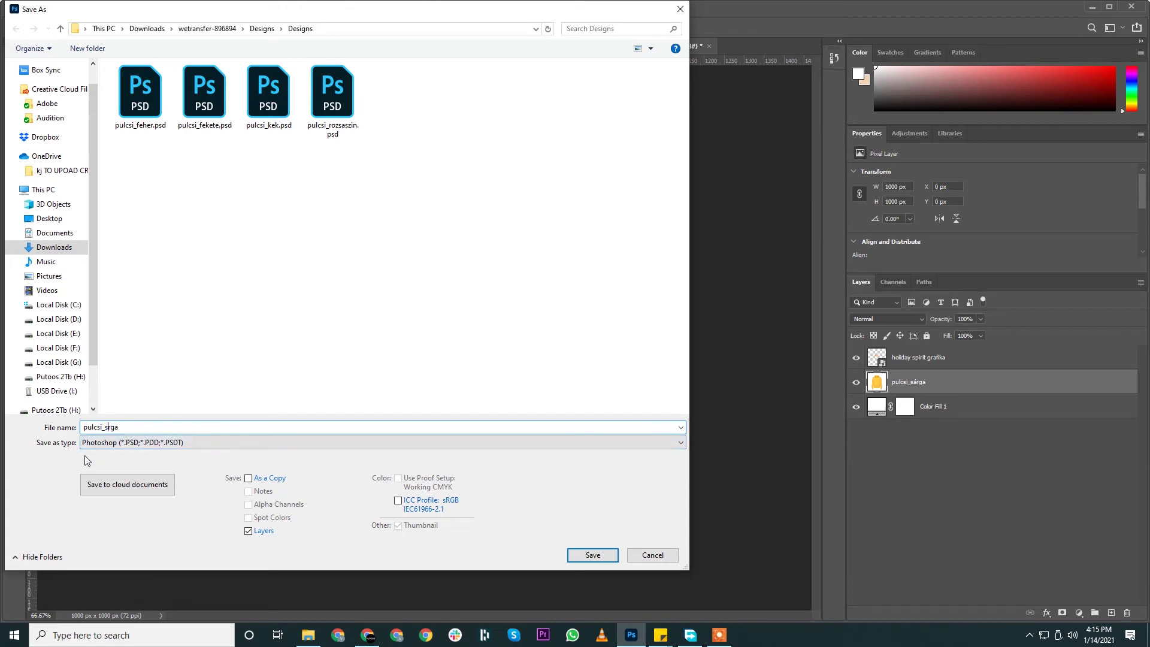
click(599, 560)
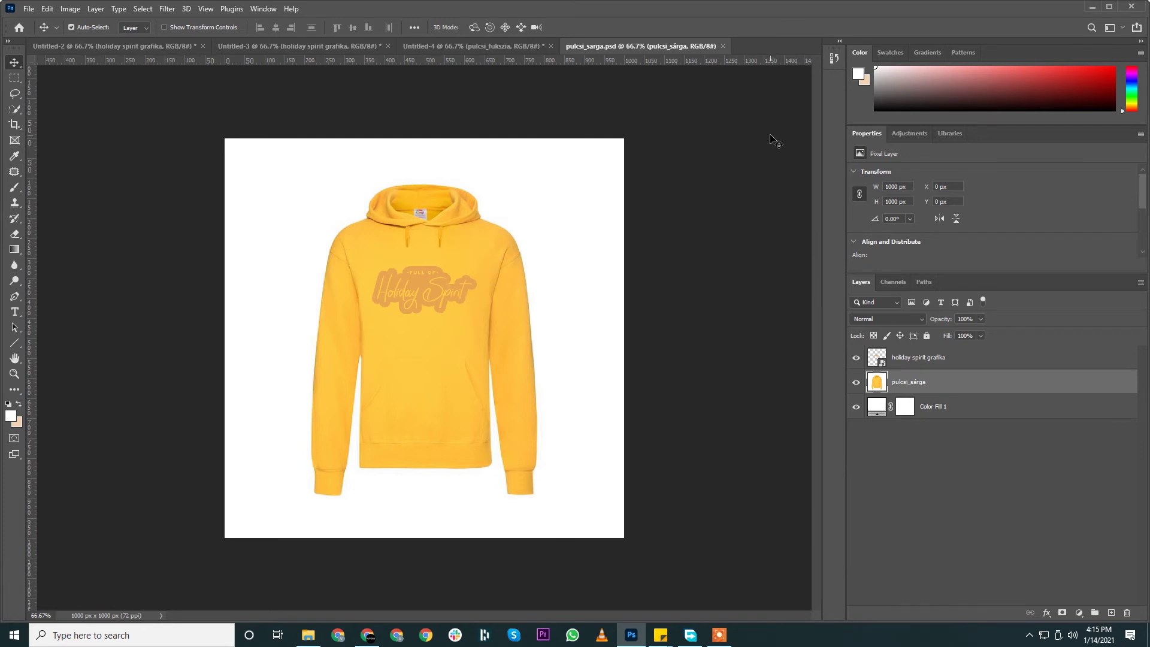
key(ctrl+s)
Close pulcsi_sarga, then rasterize the grey hoodie layer in Untitled-3
key(ctrl+w)
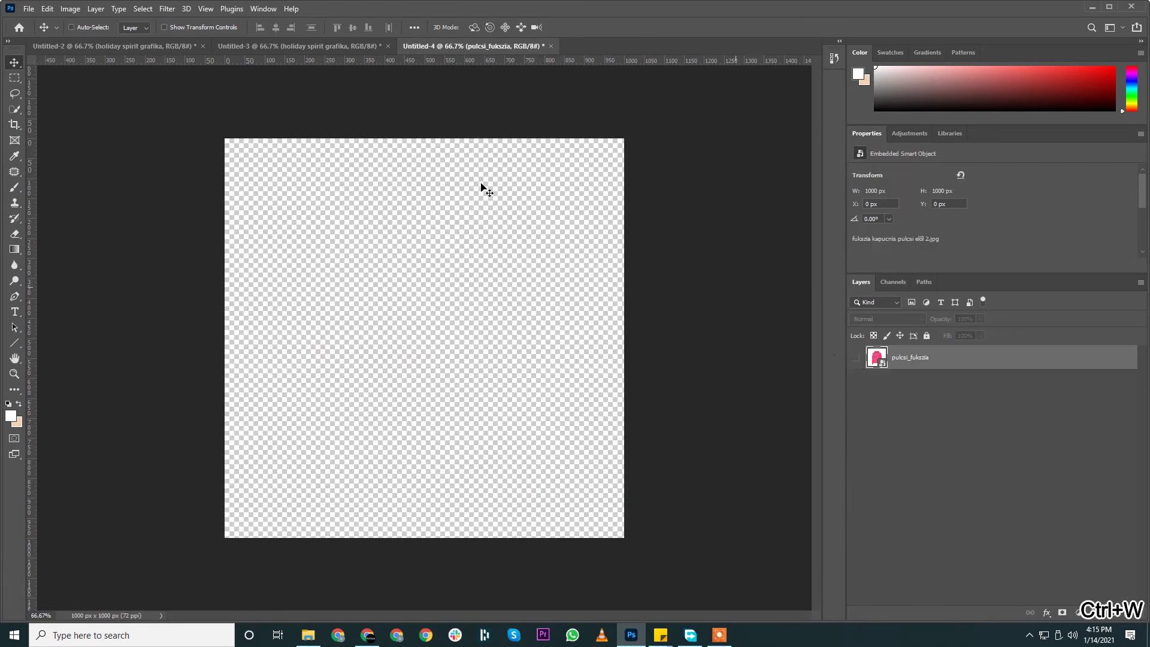
click(252, 43)
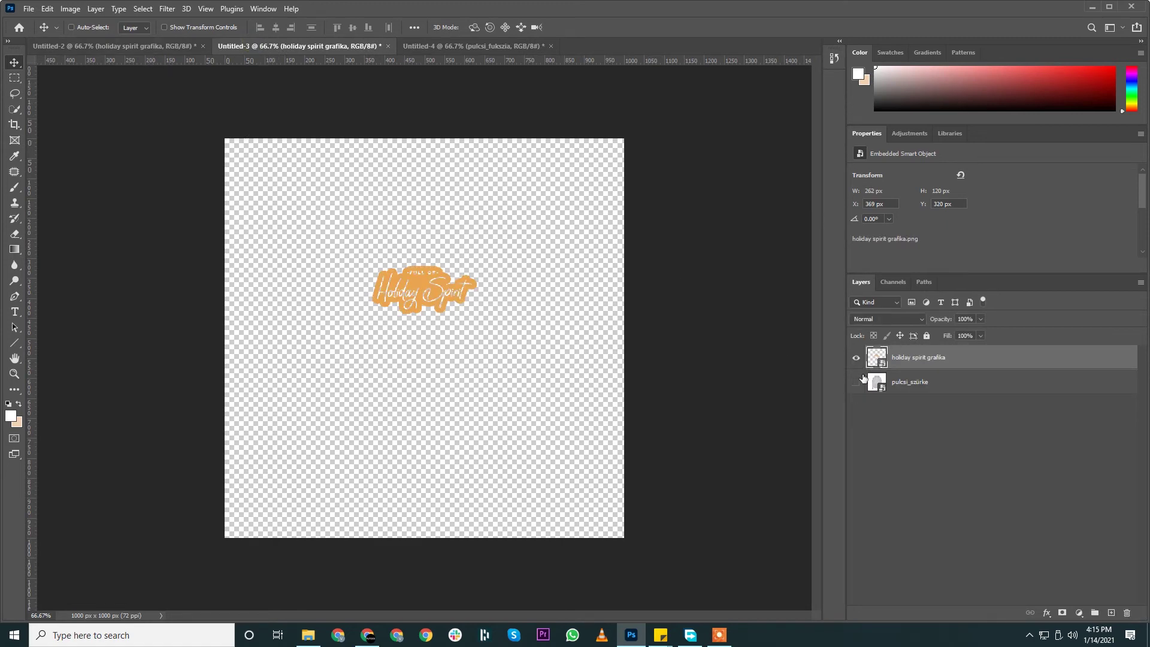
click(856, 381)
right_click(963, 382)
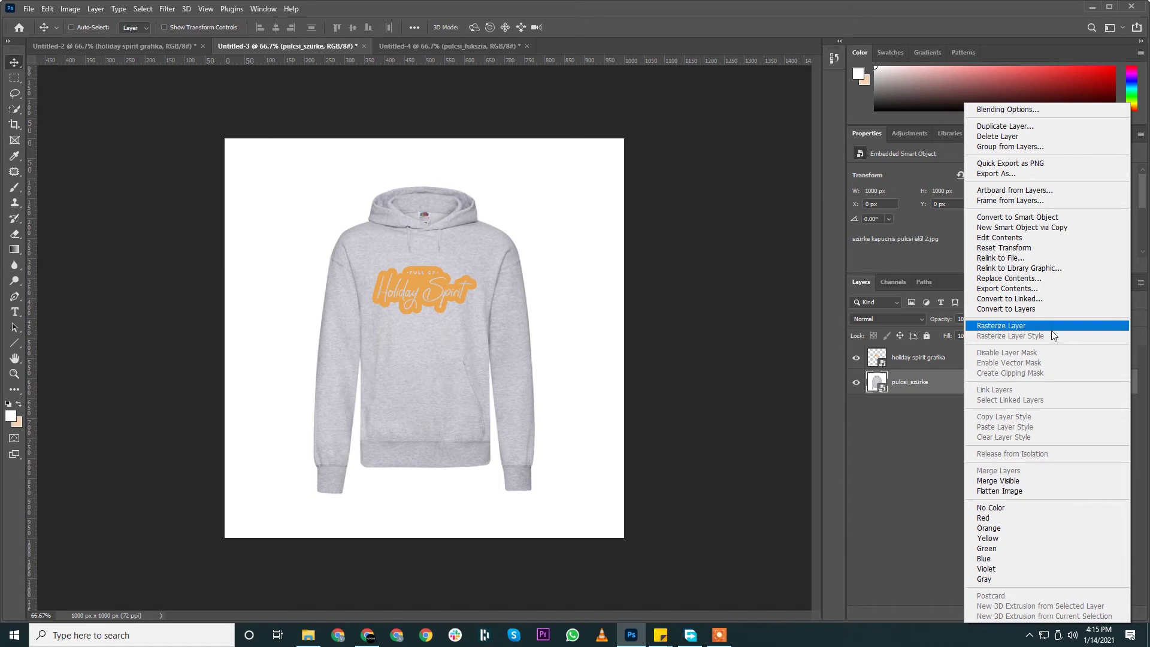
click(1031, 327)
Add a white Solid Color fill layer beneath the pulcsi_szürke hoodie layer
click(1078, 613)
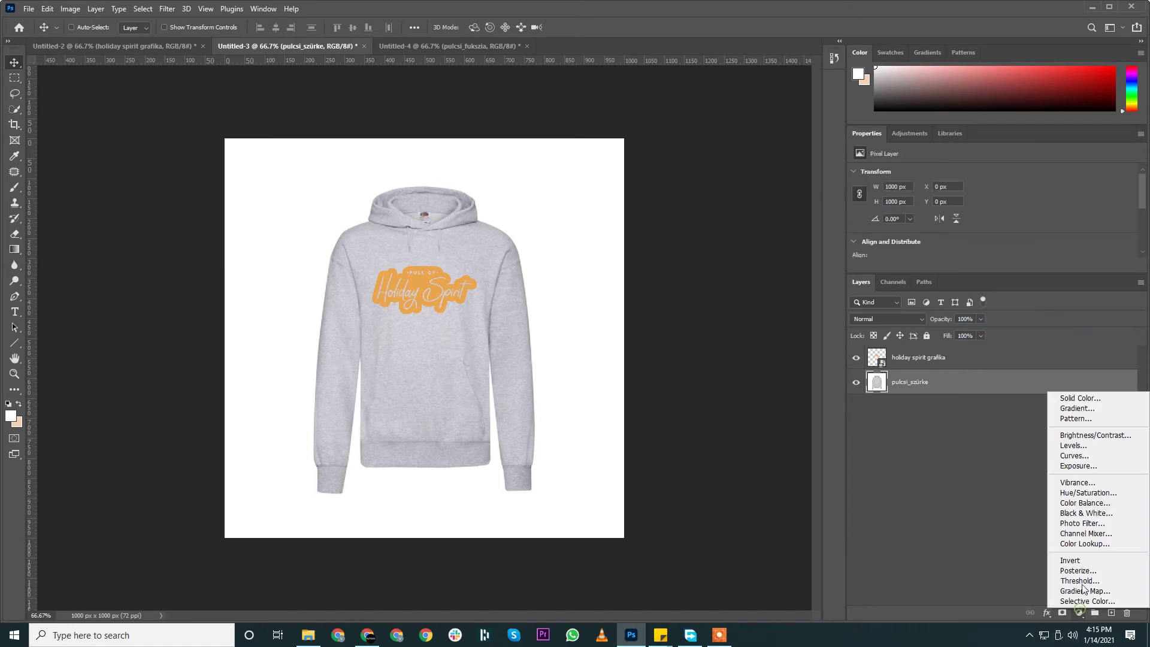
click(1093, 398)
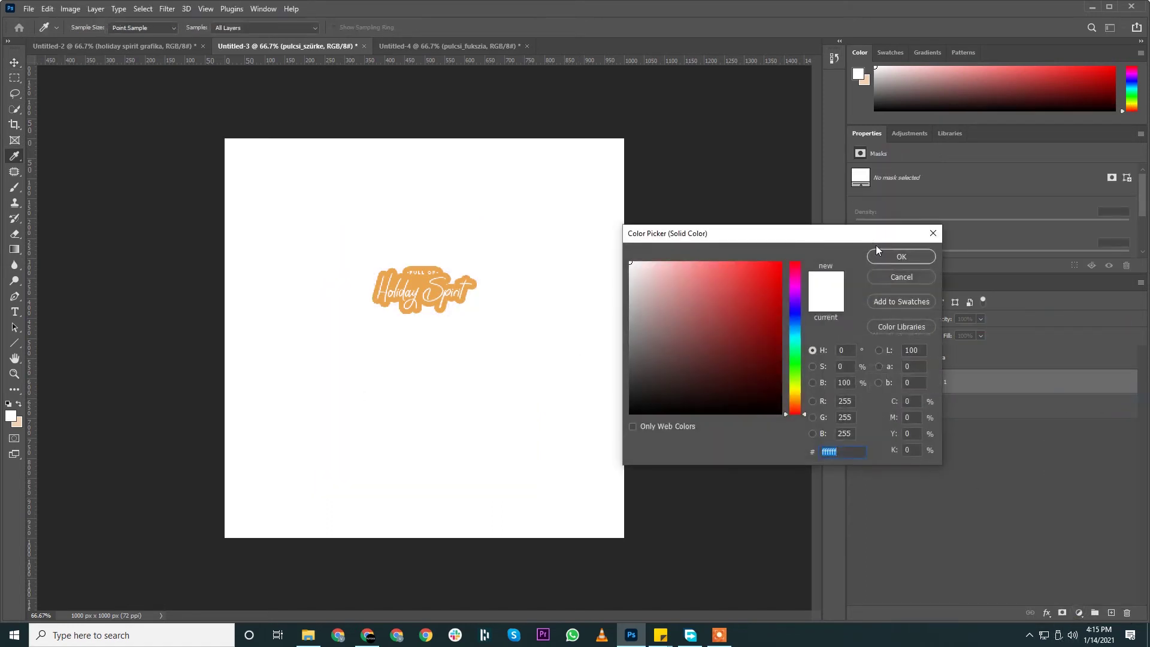
key(Return)
drag(948, 370, 958, 419)
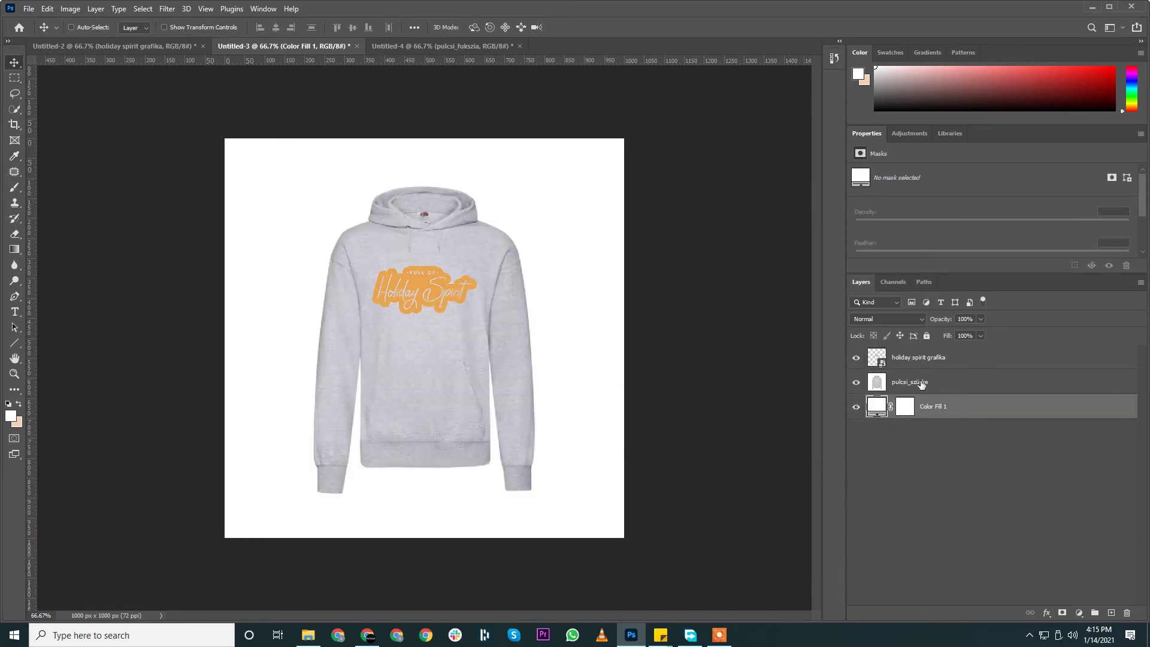
click(921, 384)
Save the grey mockup as pulcsi_szurke.psd, replacing the accented ü with u
key(ctrl+shift+s)
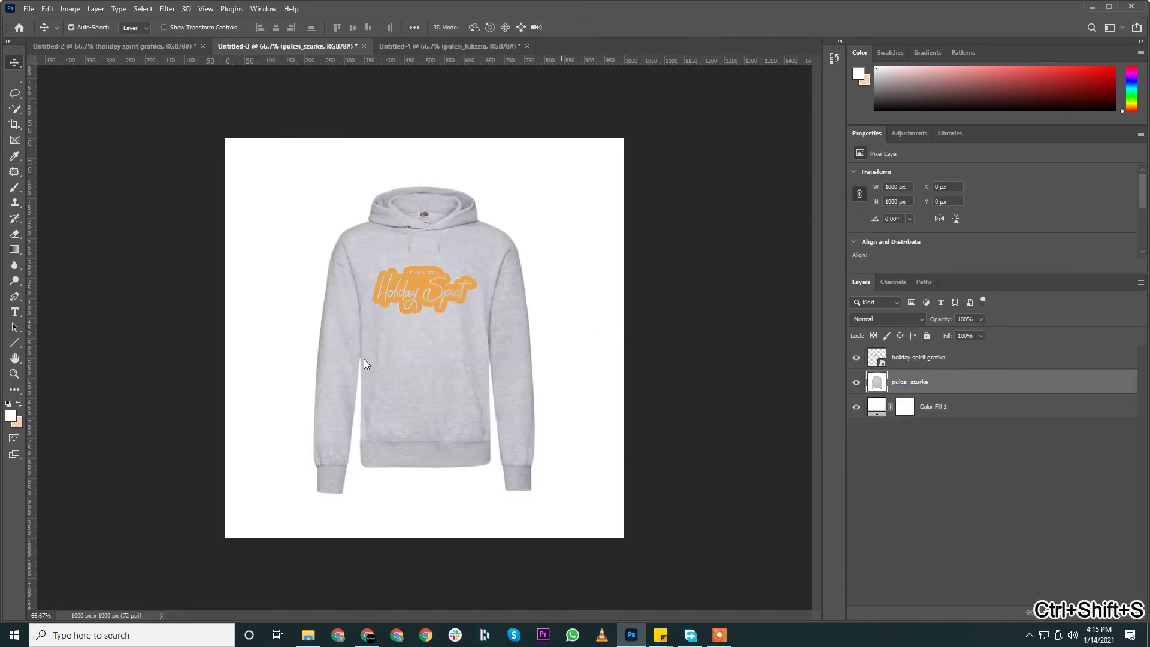
key(ctrl+v)
key(Left)
key(Left)
key(Left)
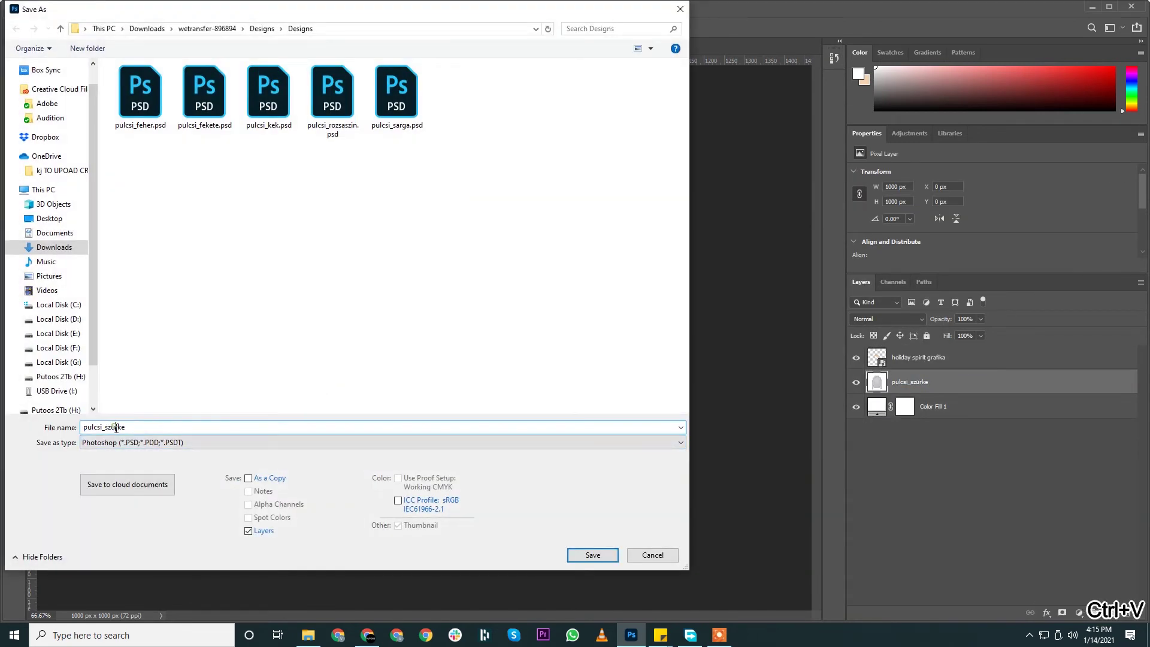
key(BackSpace)
text(u)
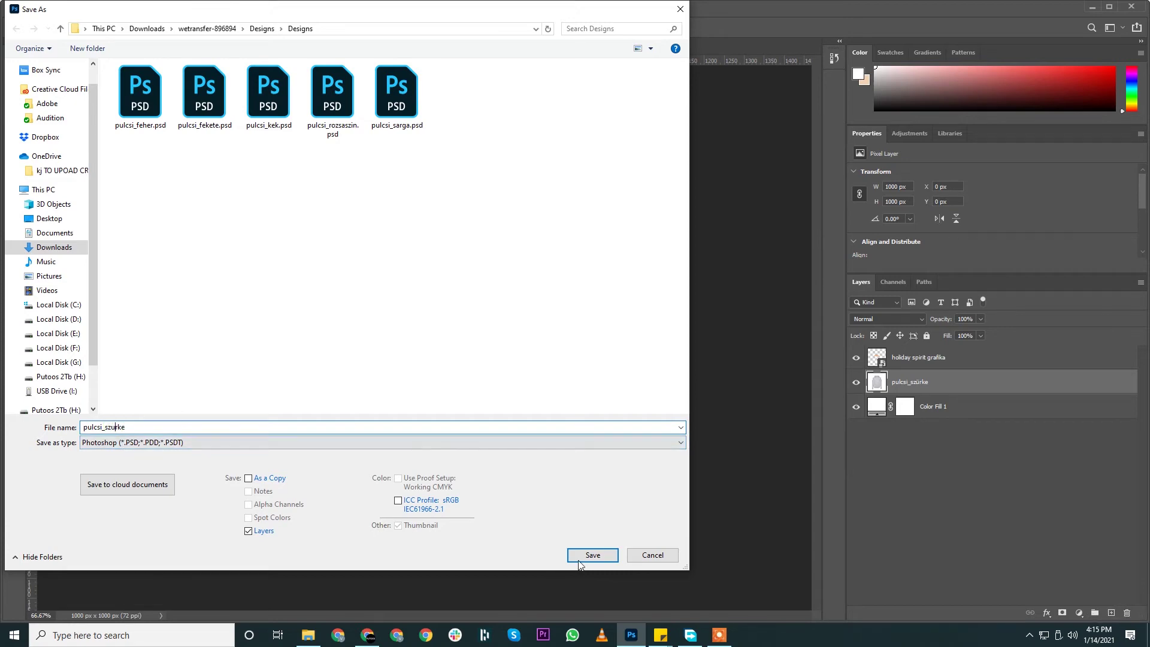
click(579, 561)
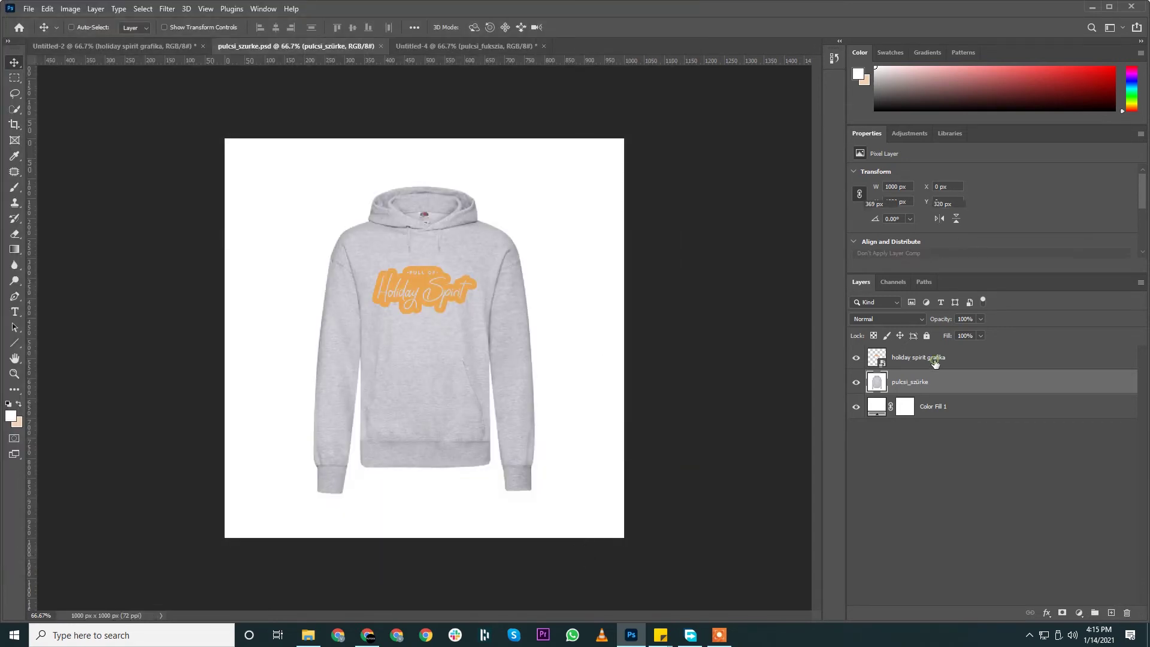
Duplicate the Holiday Spirit graphic layer into Untitled-4 and close the grey document
right_click(934, 358)
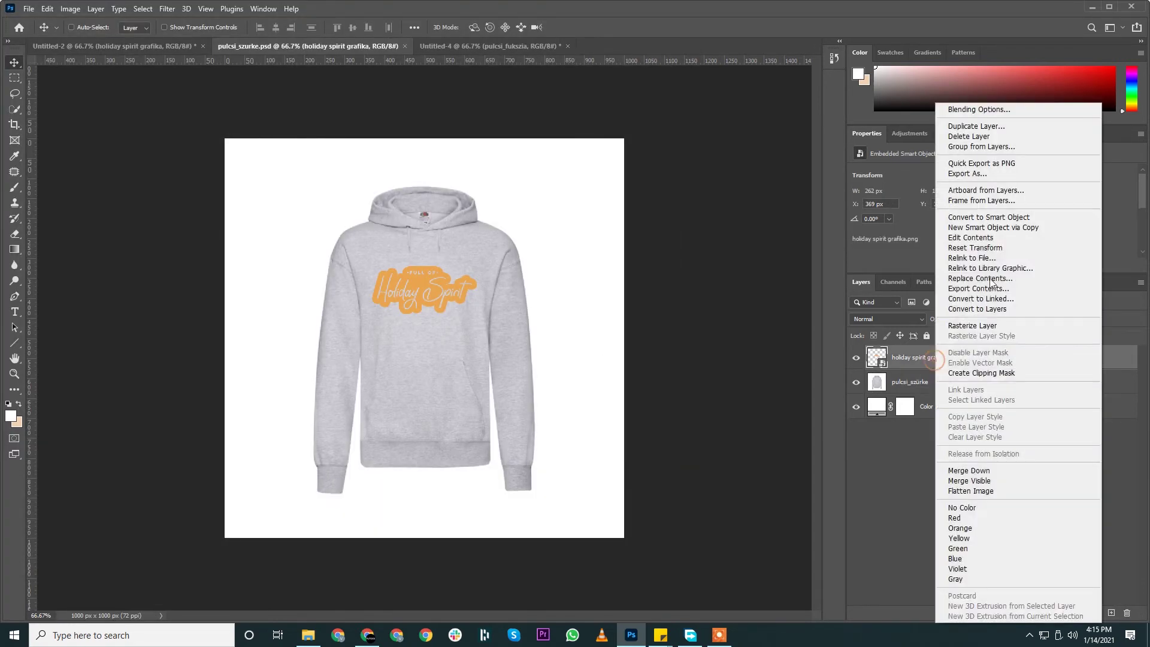
click(976, 126)
click(550, 221)
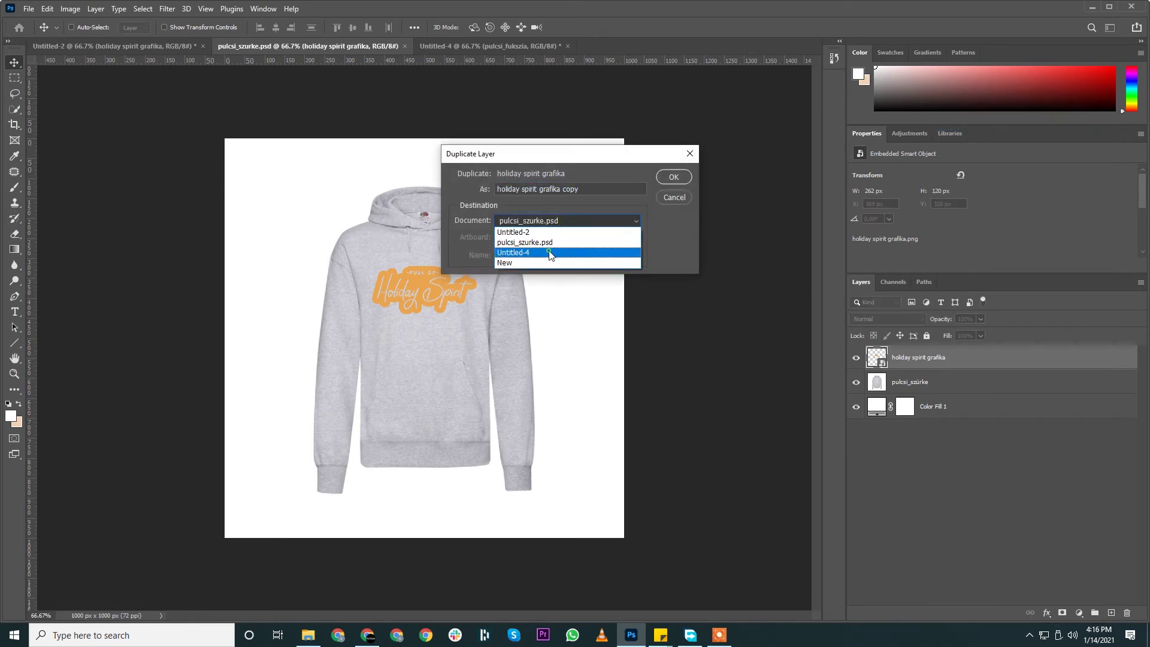
click(549, 252)
click(673, 178)
key(ctrl+w)
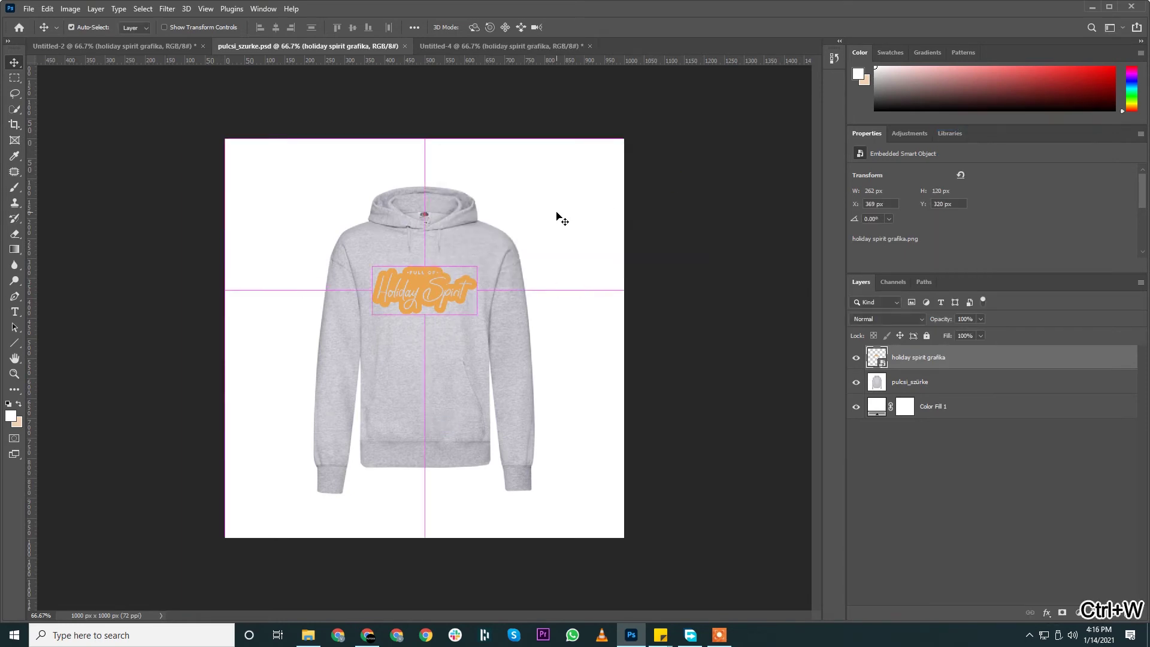
Add a white Solid Color fill beneath the pulcsi_fukszia hoodie layer
click(856, 381)
click(900, 386)
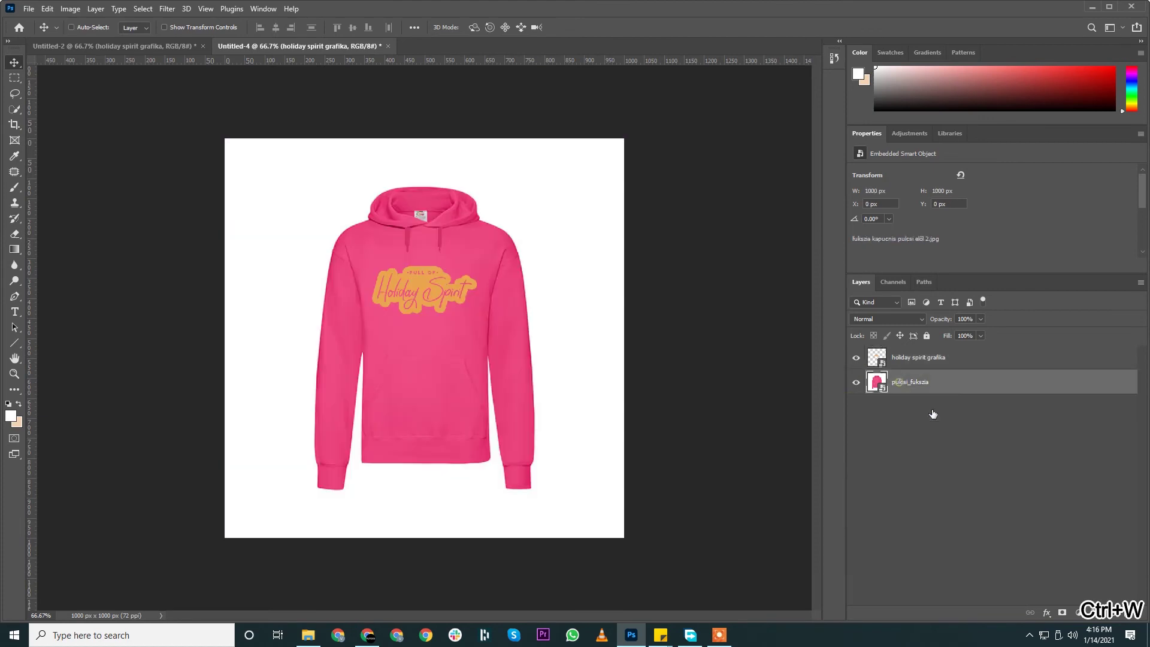
click(1077, 613)
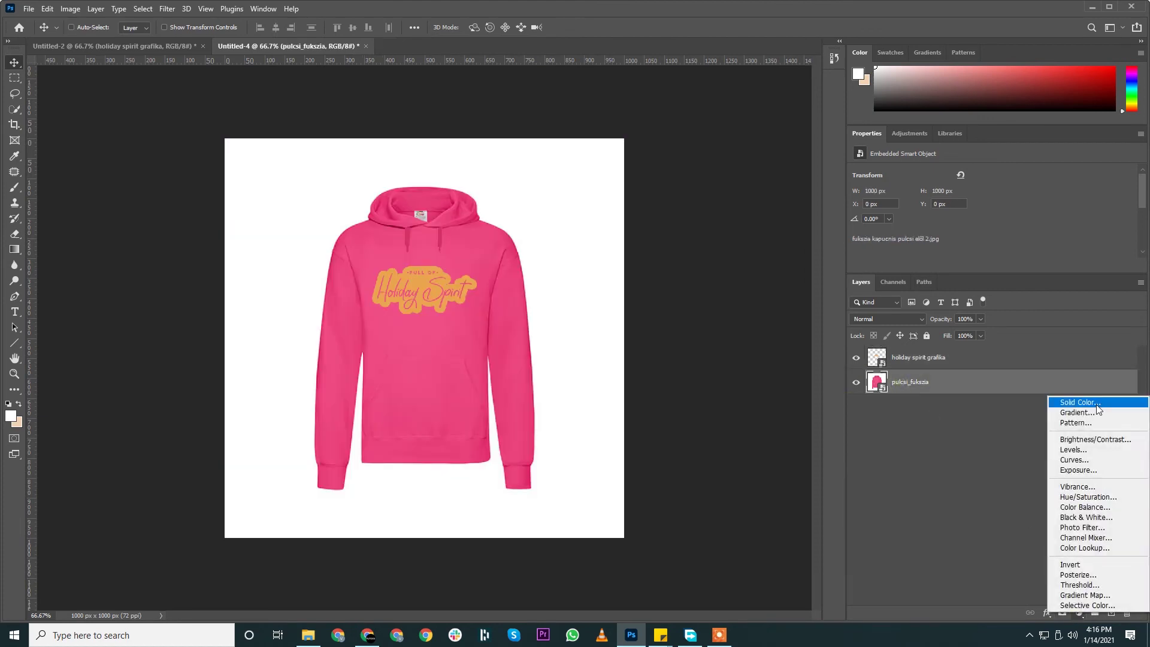
click(1071, 401)
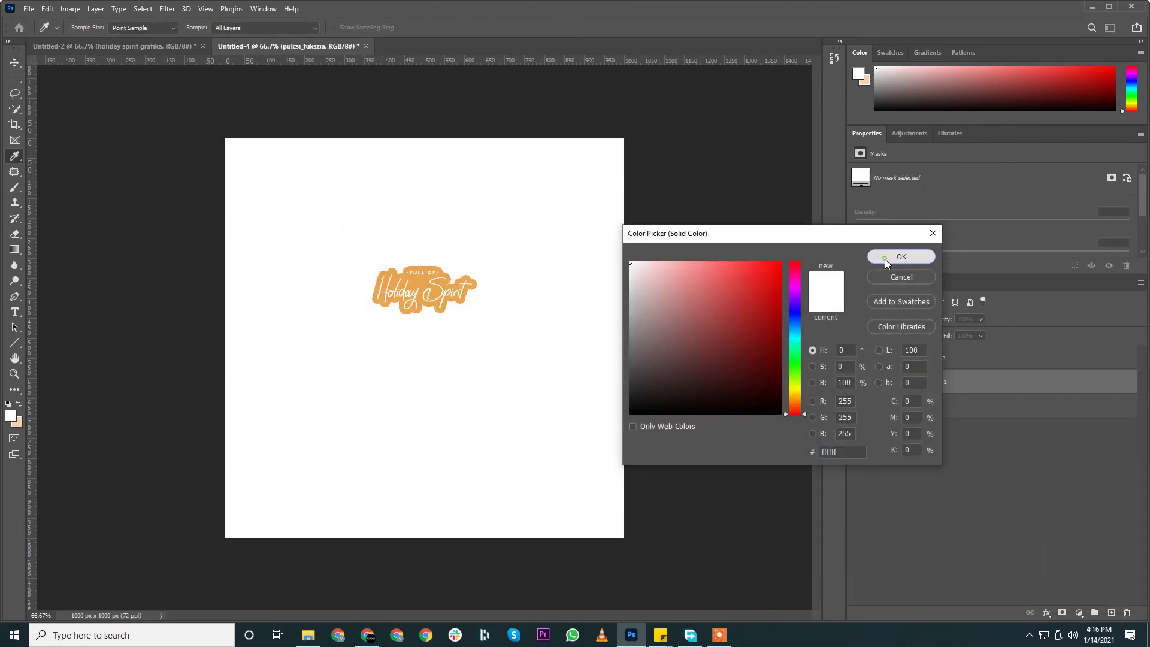
click(884, 259)
drag(922, 381, 922, 419)
Rasterize the fuchsia hoodie, save it as pulcsi_fukszia.psd using its layer name, and close it
double_click(904, 382)
key(ctrl+c)
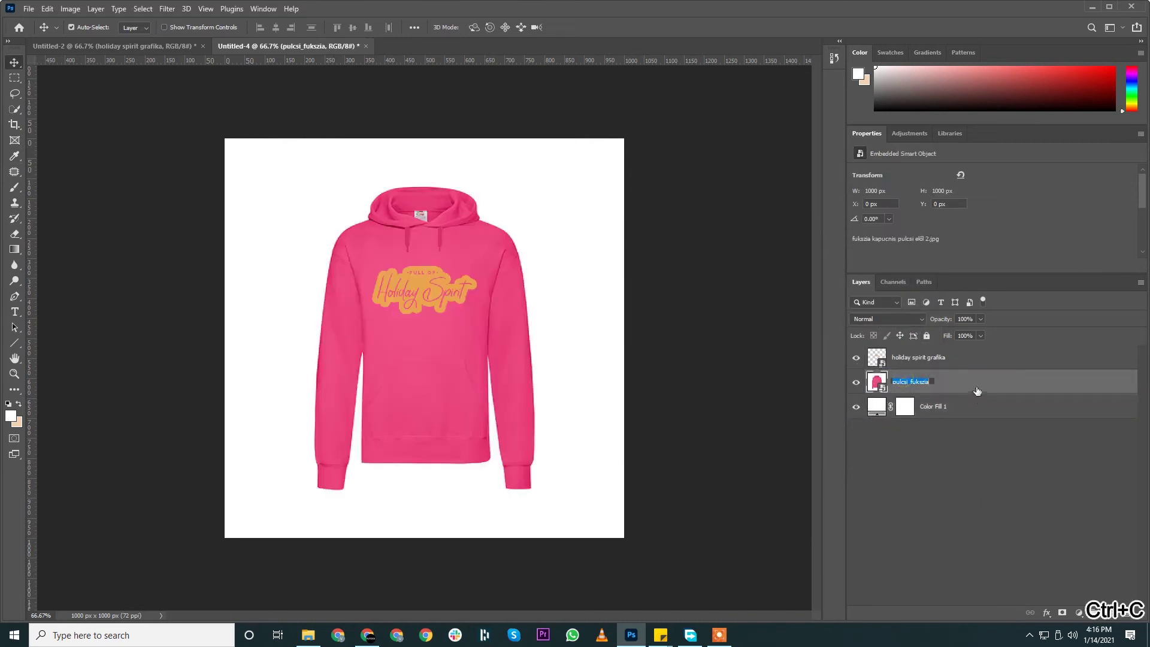
right_click(976, 390)
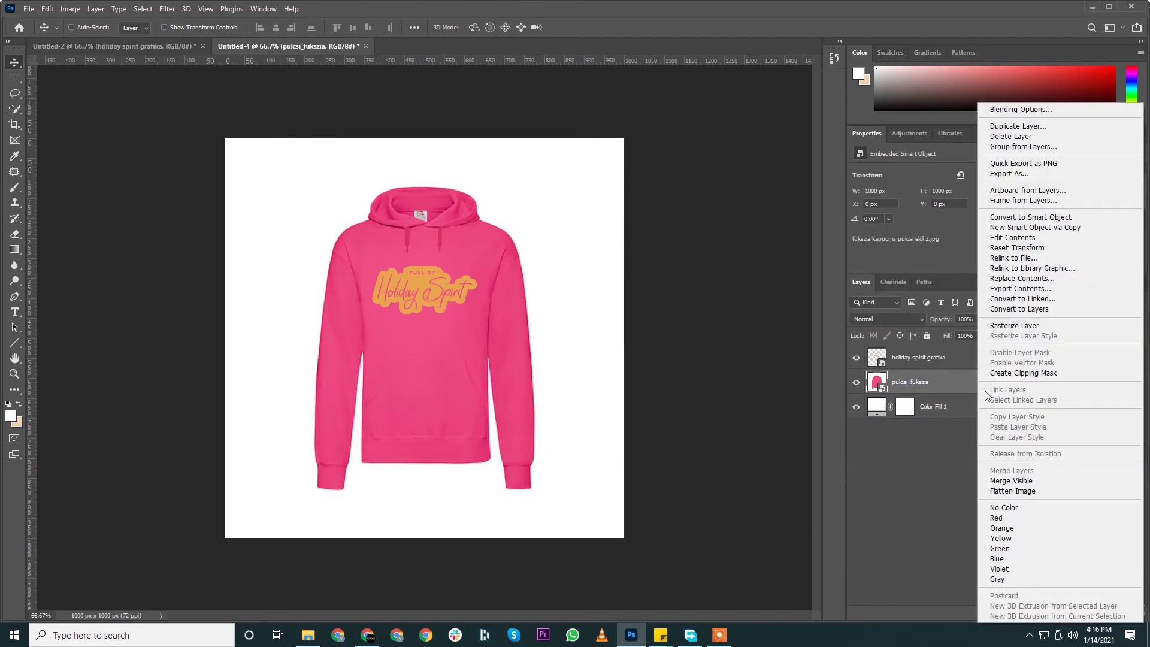
click(1030, 326)
key(ctrl+shift+s)
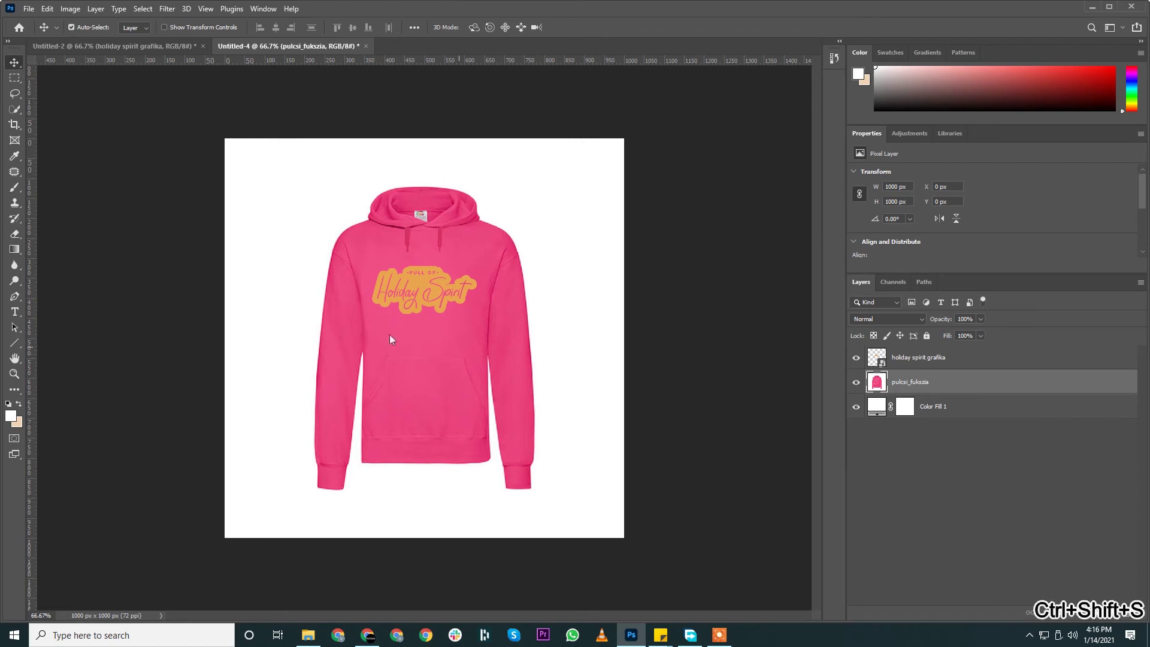
key(ctrl+v)
click(584, 559)
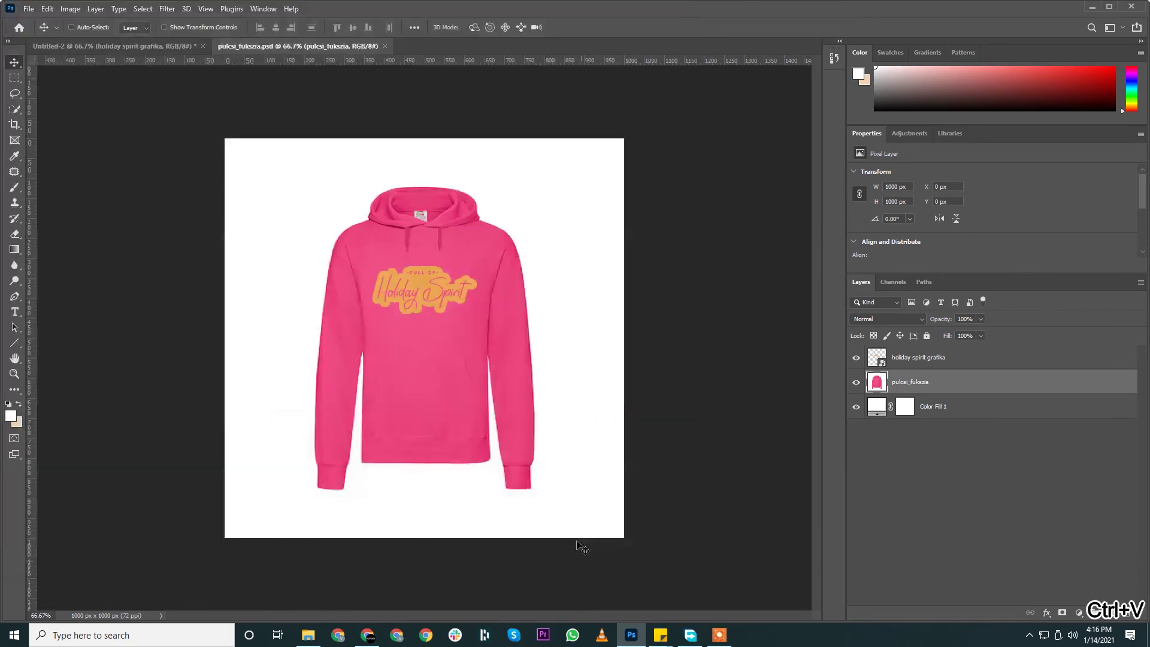
key(ctrl+w)
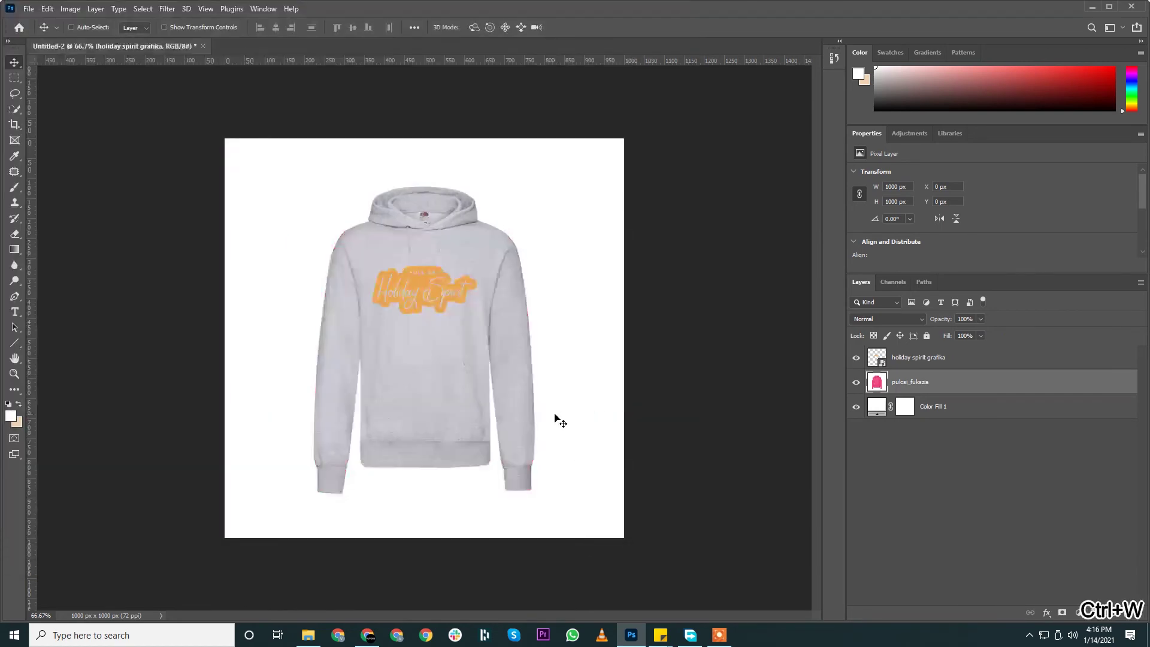
Add a white Solid Color fill layer at the bottom of the layer stack
click(1075, 614)
click(1115, 405)
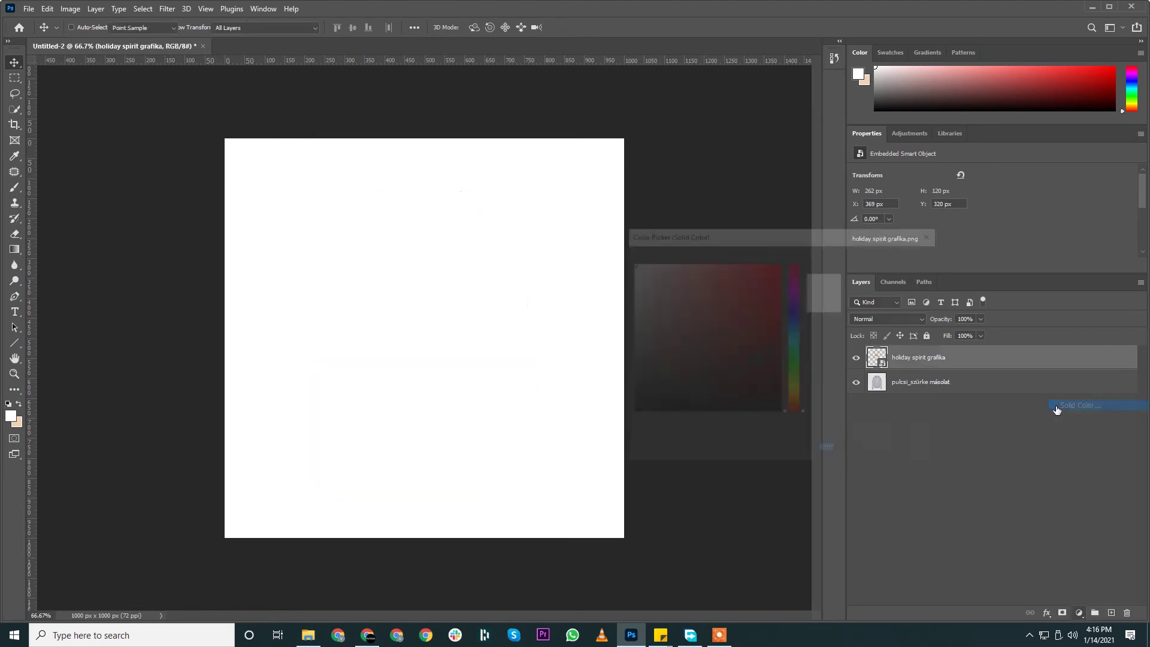
click(886, 257)
drag(928, 356, 943, 461)
Copy the 'pulcsi_szürke másolat' layer name to use as the new file name
double_click(930, 358)
key(ctrl+c)
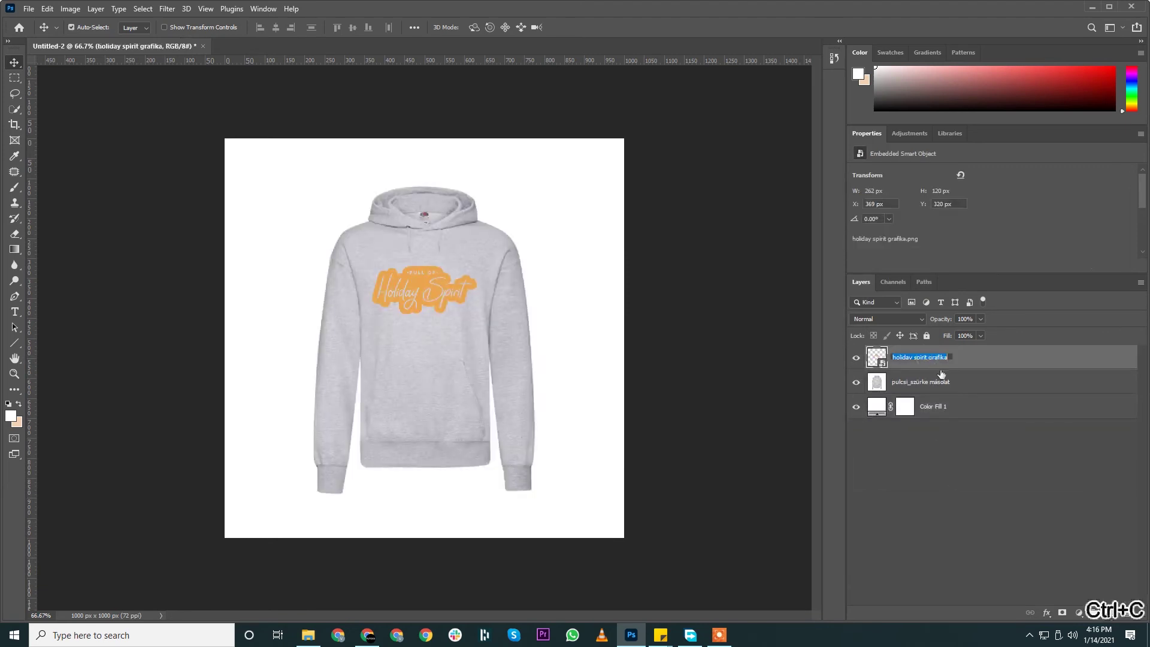
double_click(937, 381)
click(984, 385)
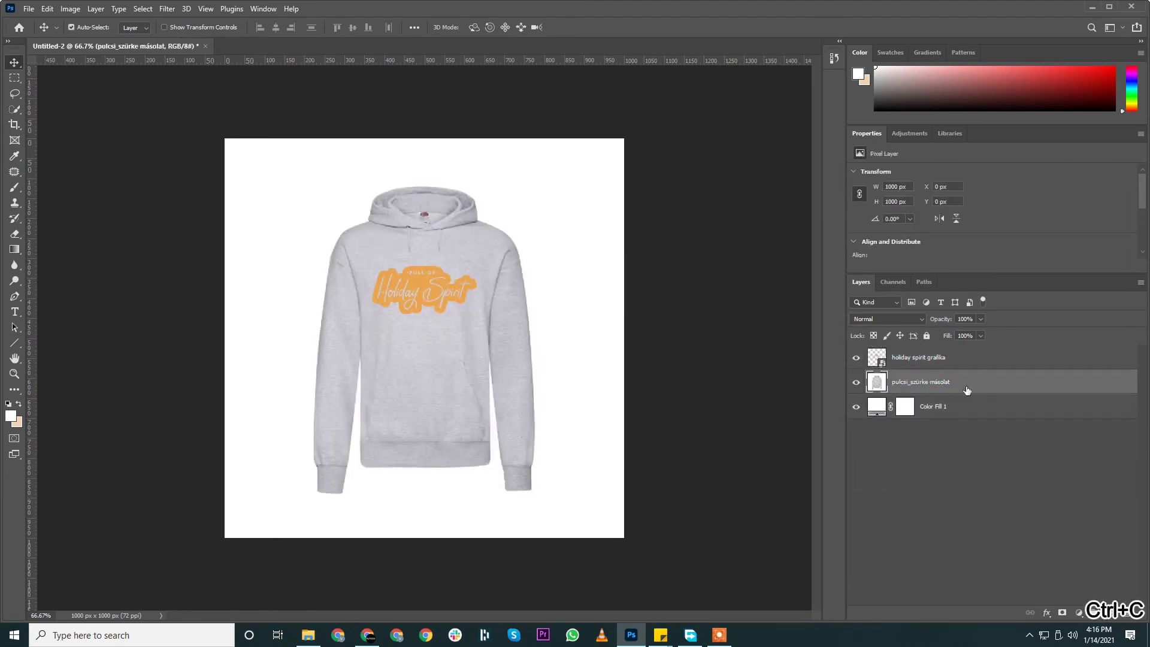
key(ctrl+shift+i)
key(s)
key(shift+s)
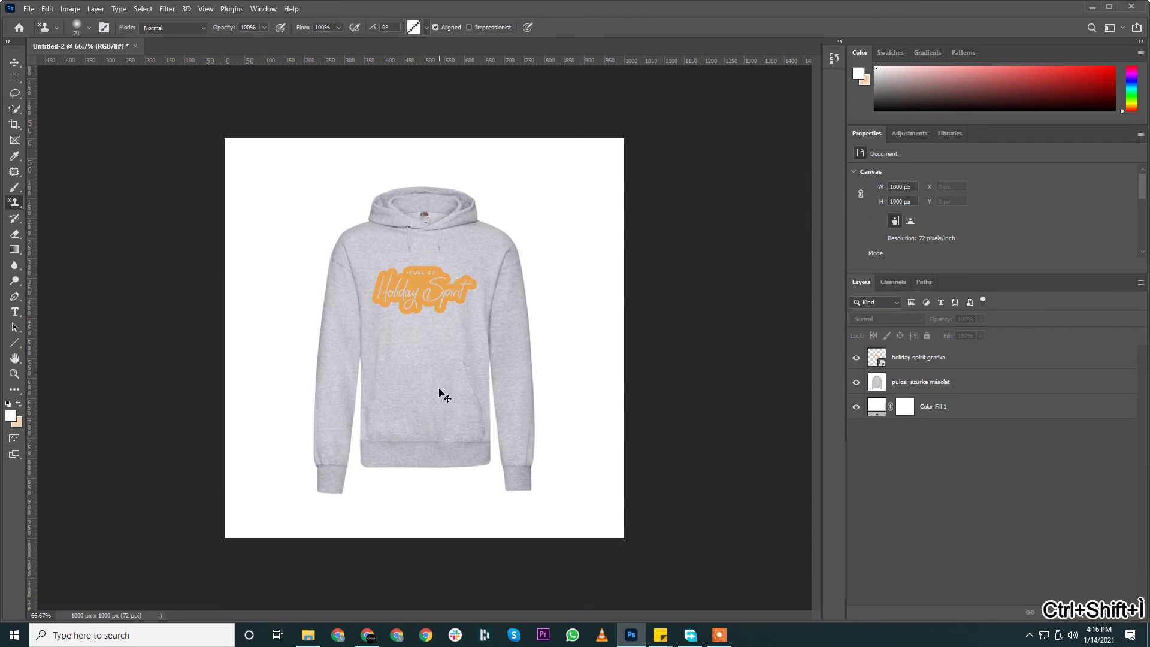
click(926, 385)
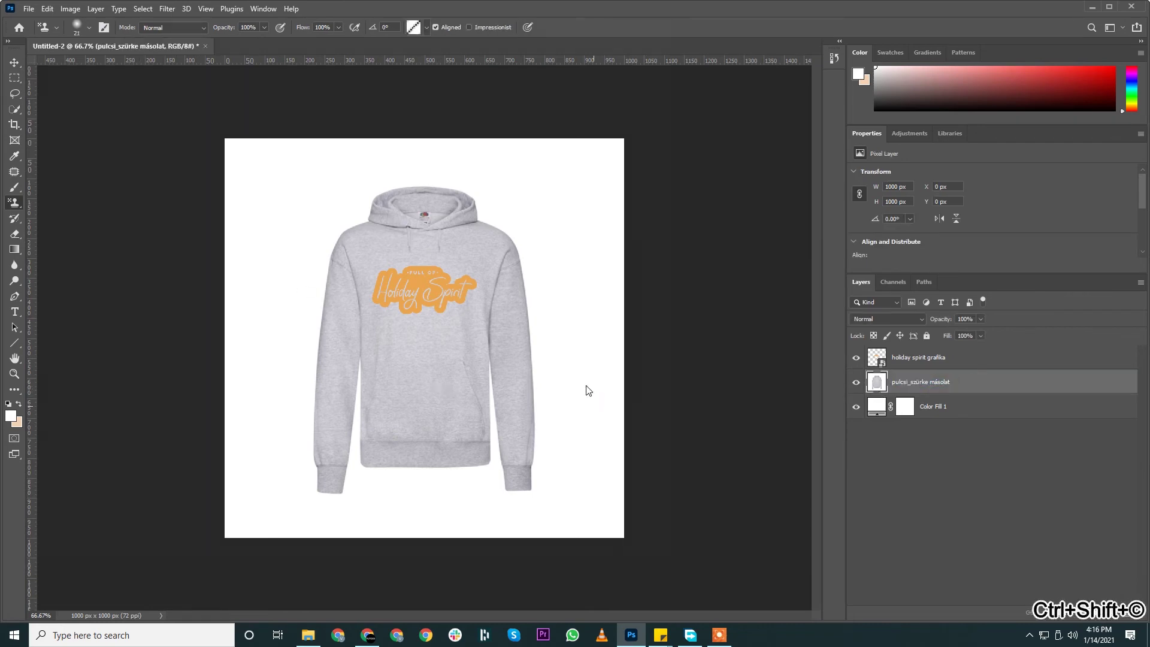
key(ctrl+shift+s)
Save the grey copy as pulcsi_szurke masolat.psd without accents, then close it
key(ctrl+v)
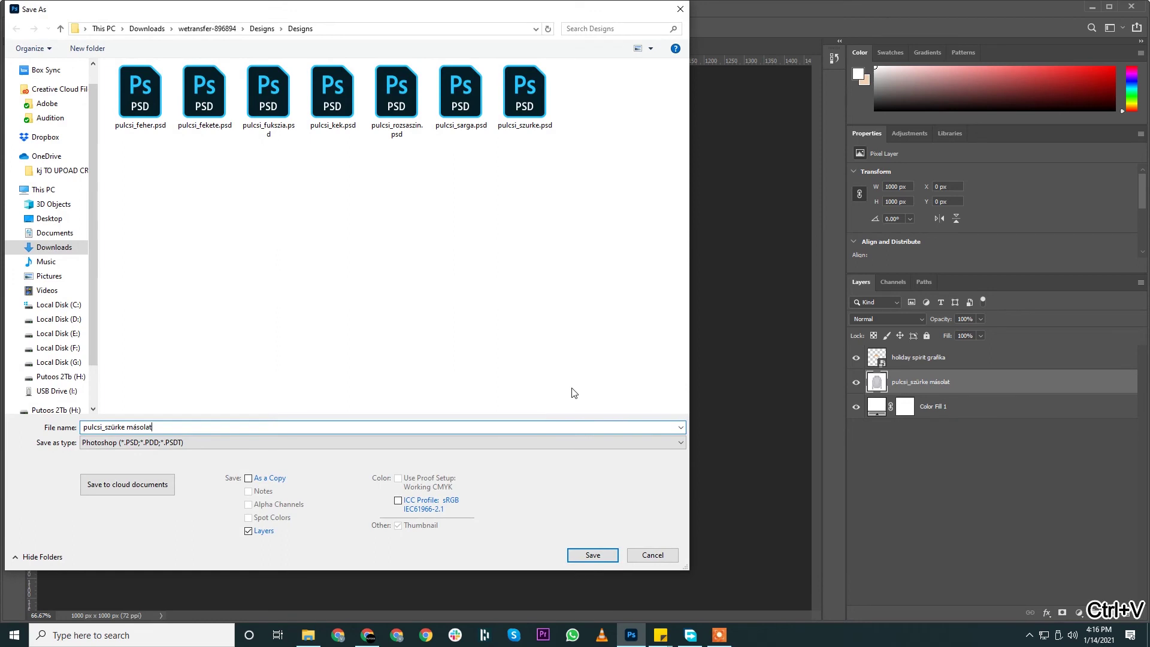
click(115, 427)
key(BackSpace)
text(u)
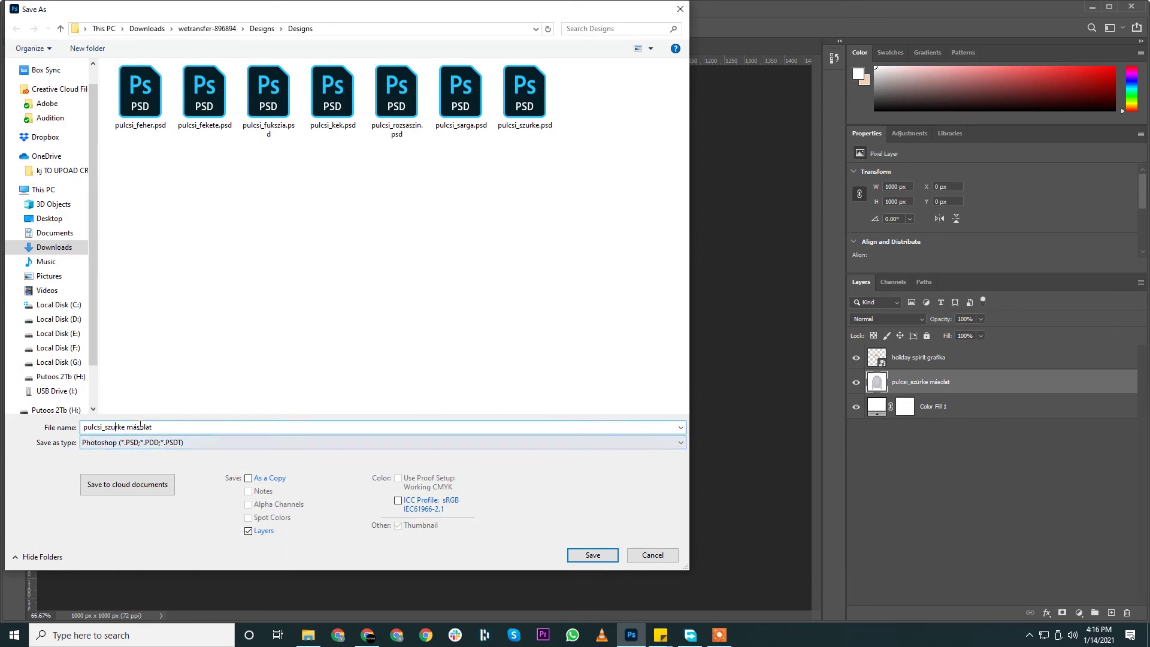
key(BackSpace)
key(Return)
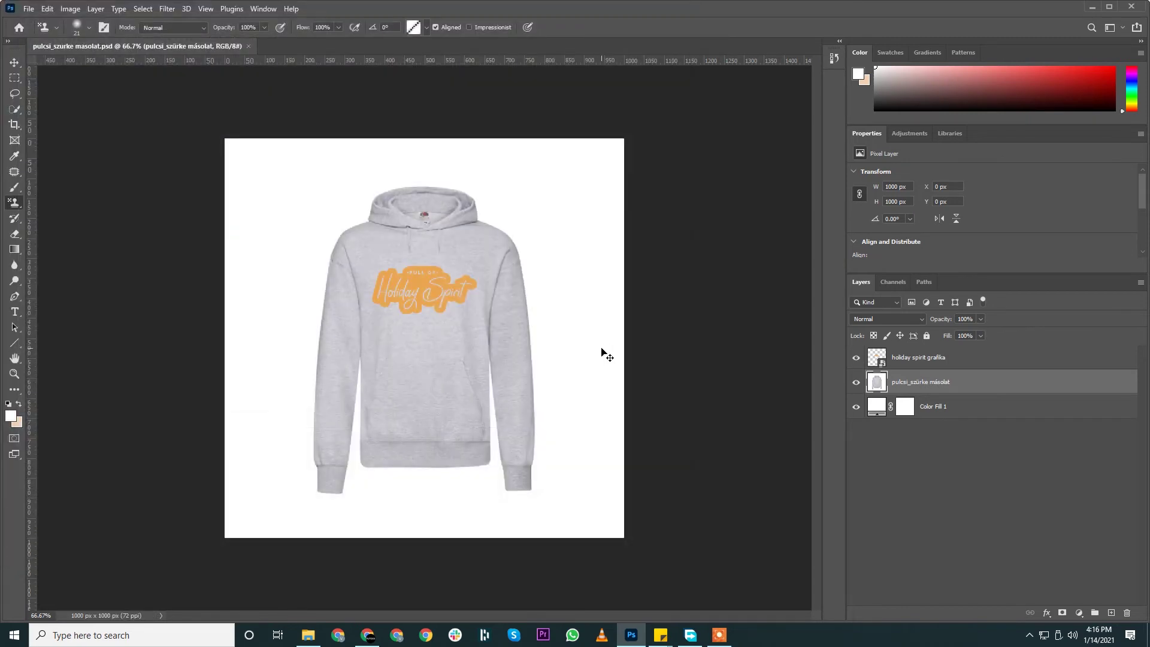
key(ctrl+w)
Open all eight hoodie PSDs, pulcsi_feher through pulcsi_szurke, in Photoshop
click(308, 634)
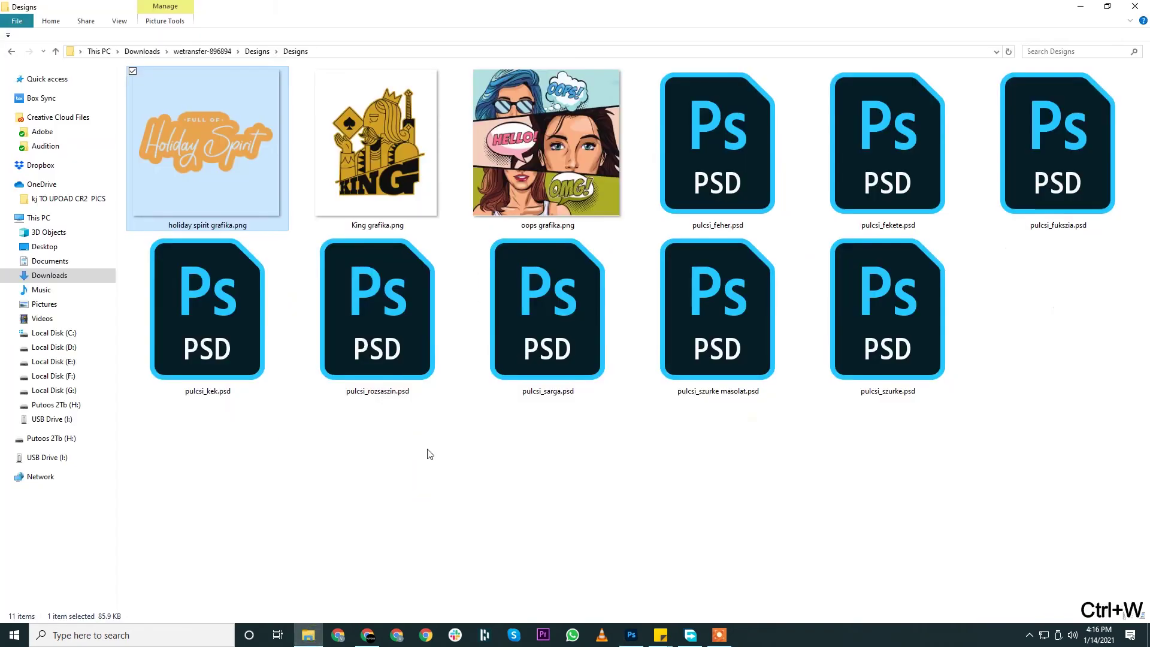
click(762, 290)
click(697, 190)
shift+click(930, 330)
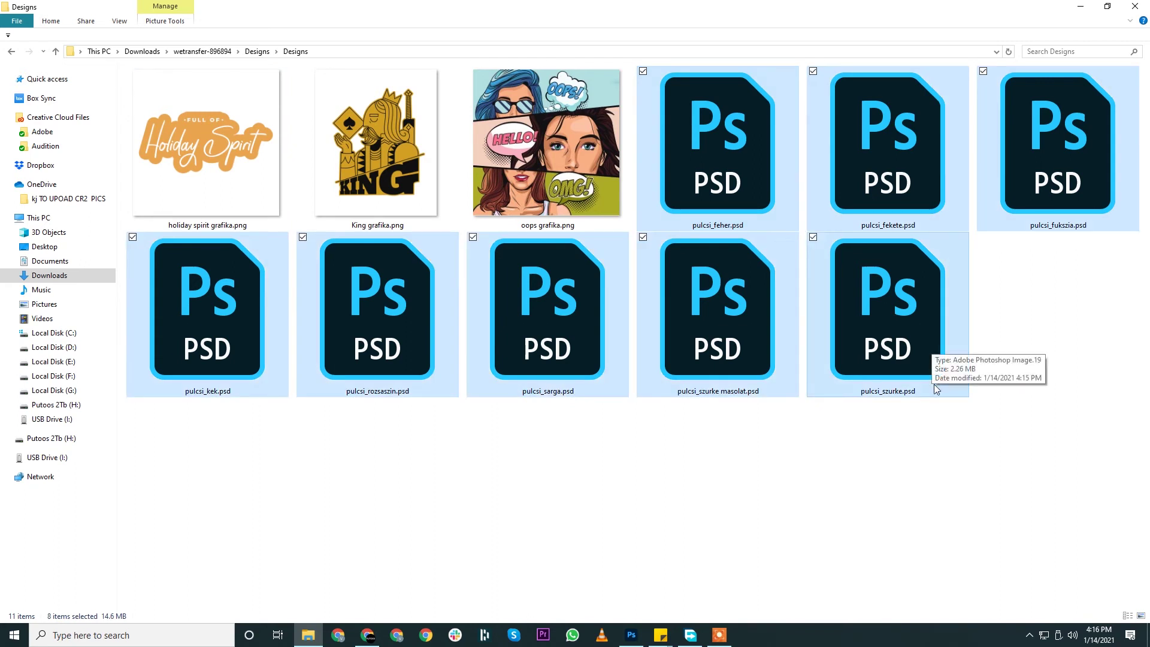
drag(748, 234, 556, 256)
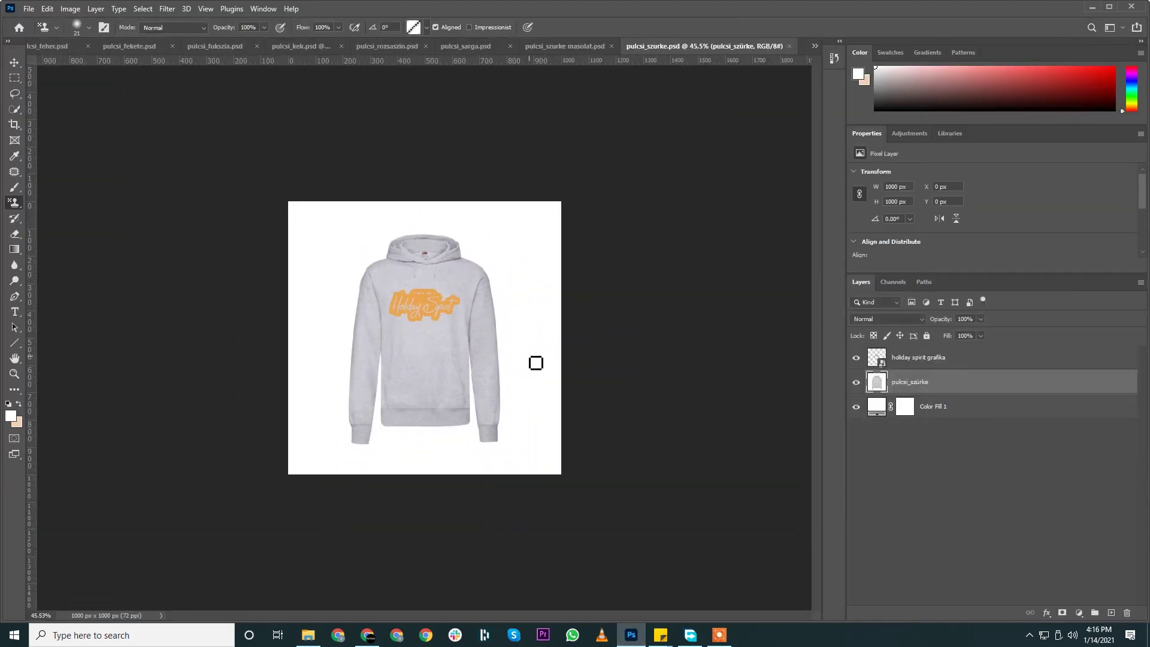
Check the grey mockup's design layer, then close every hoodie document
click(933, 363)
key(ctrl+w)
key(ctrl+w)
key(ctrl+w)
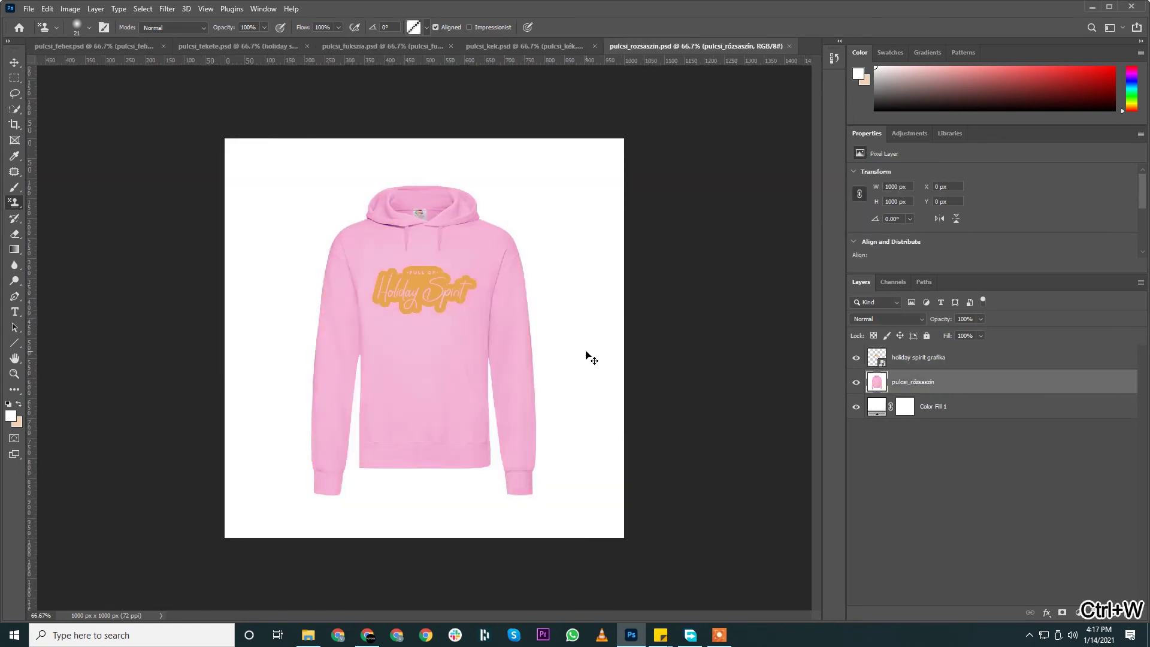
key(ctrl+w)
key(ctrl+w)
key(ctrl+w)
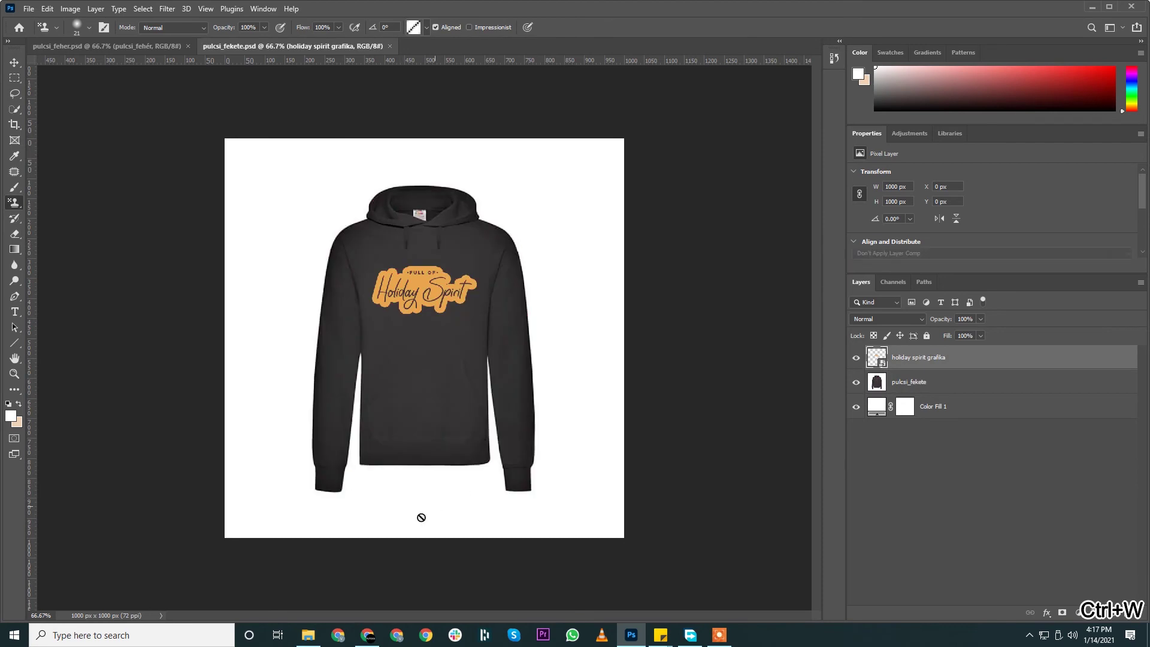
key(ctrl+w)
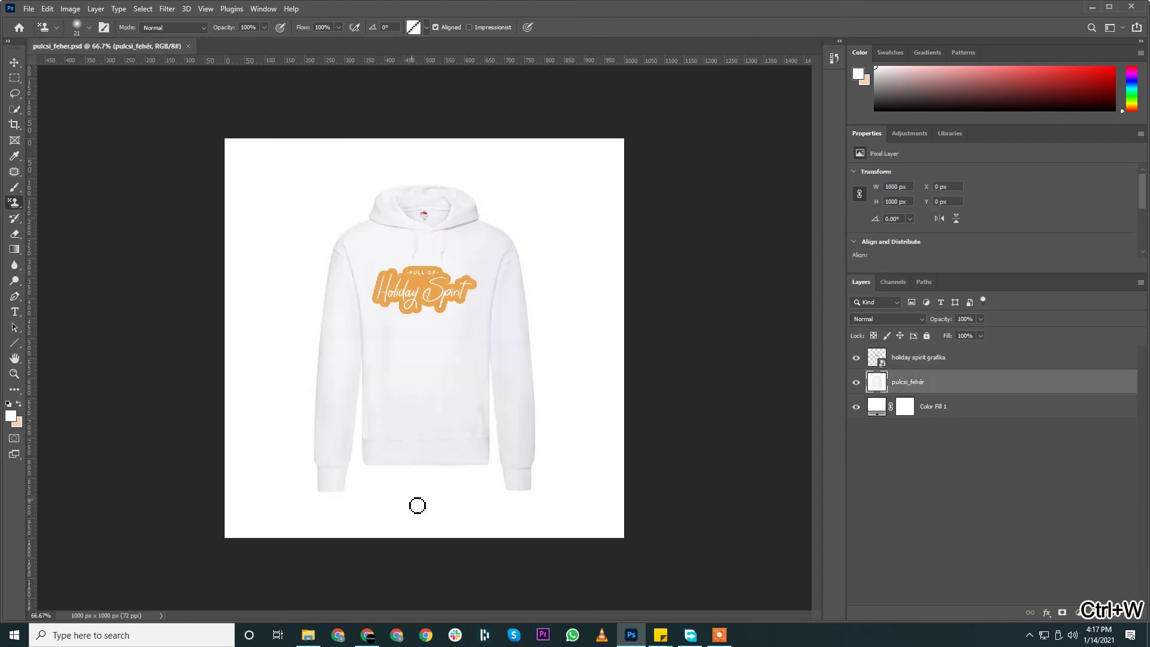
key(ctrl+w)
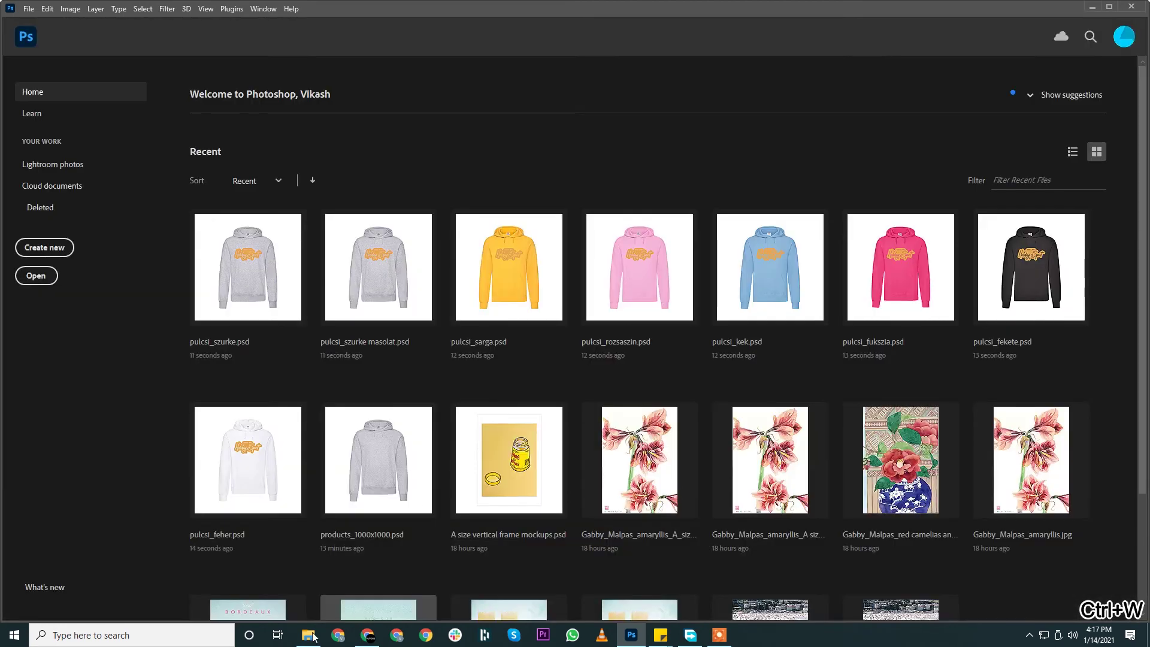
key(alt+Tab)
Browse into the products_1000x1000 folder and open products_1000x1000.psd
key(BackSpace)
key(BackSpace)
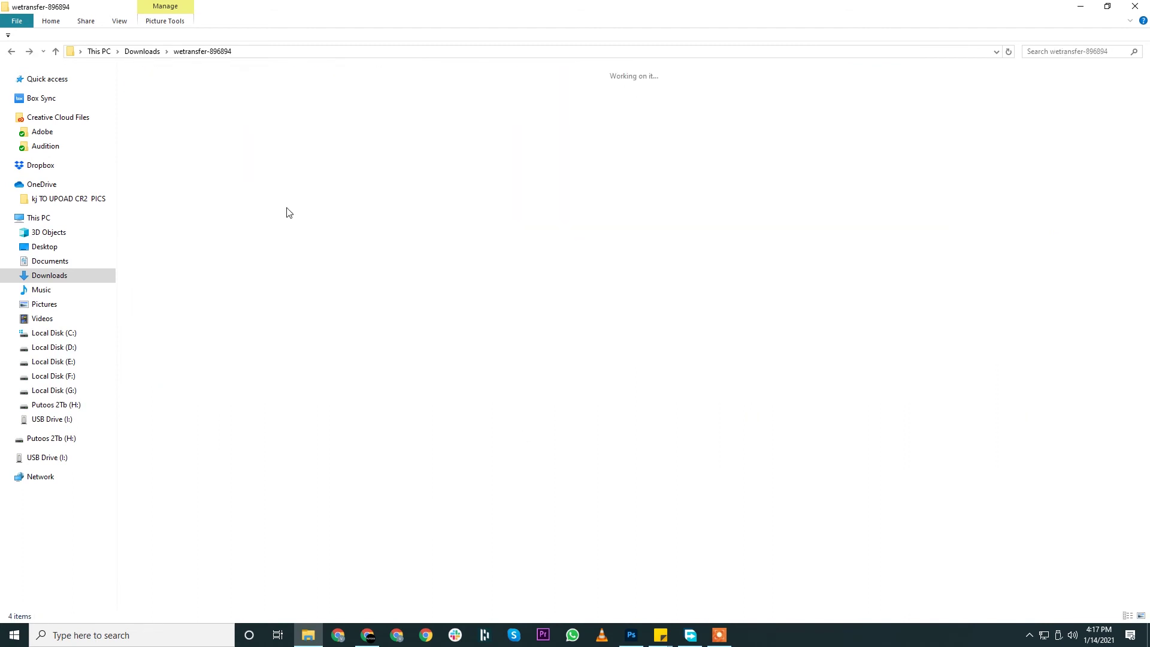
key(alt+Right)
key(alt+Left)
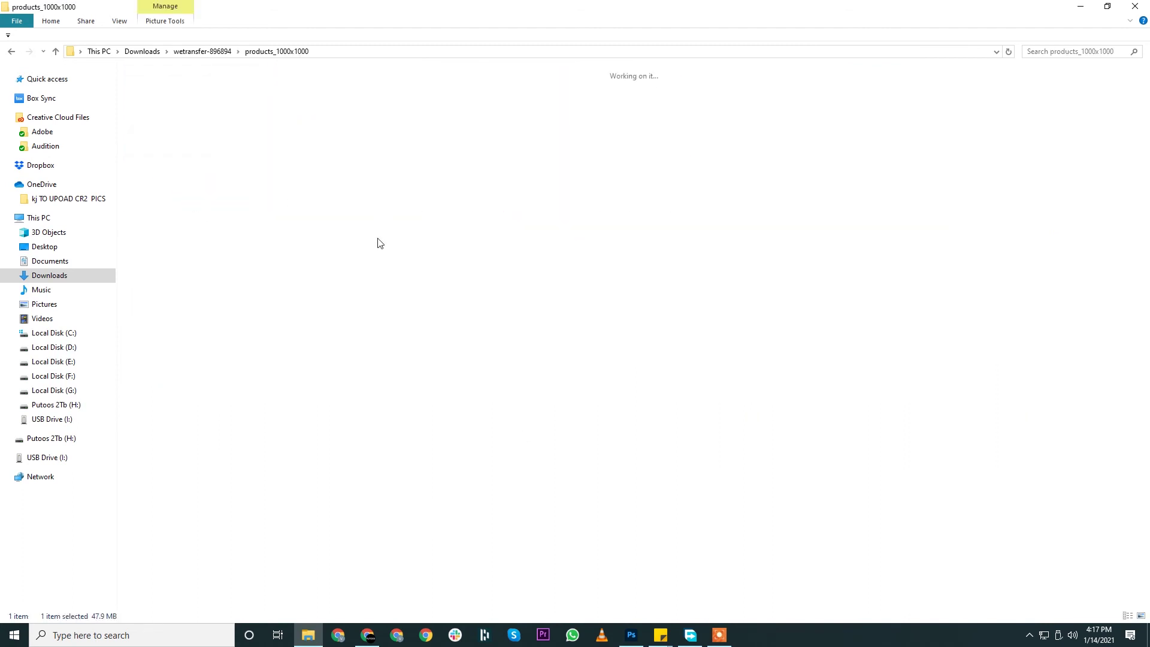
double_click(316, 185)
double_click(182, 105)
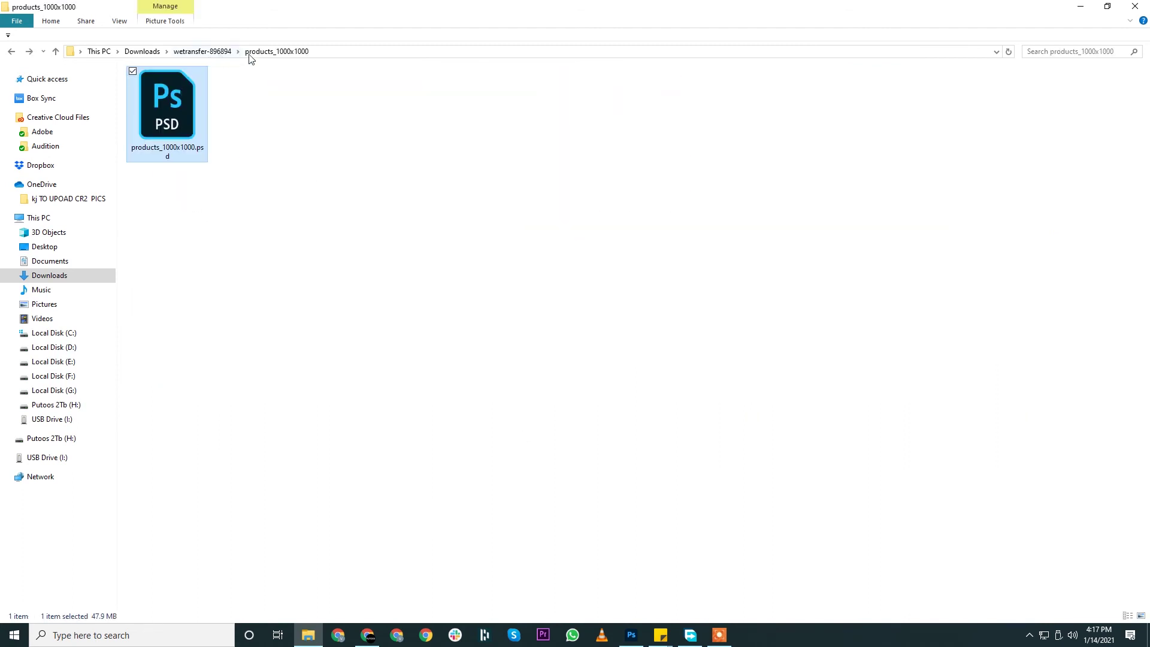
Cut the eight hoodie PSDs from the inner Designs folder
click(211, 51)
double_click(202, 134)
double_click(161, 88)
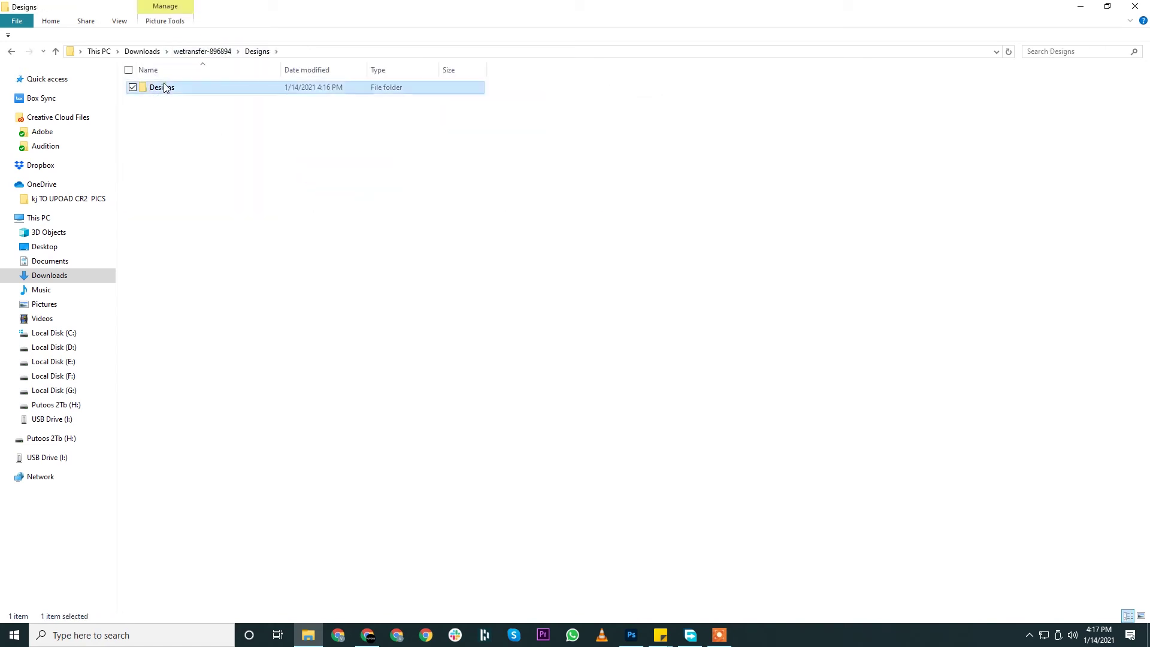
click(717, 143)
shift+click(871, 309)
key(ctrl+x)
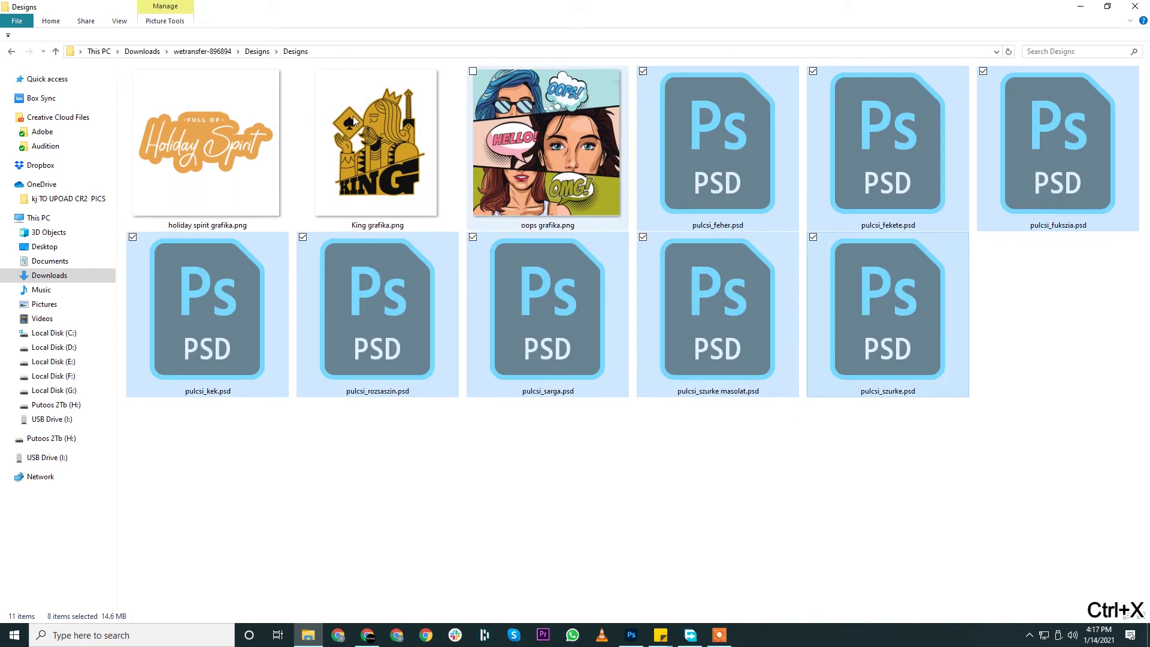
Create a Mockup folder in Designs and paste the eight hoodie PSDs into it
click(256, 51)
right_click(317, 283)
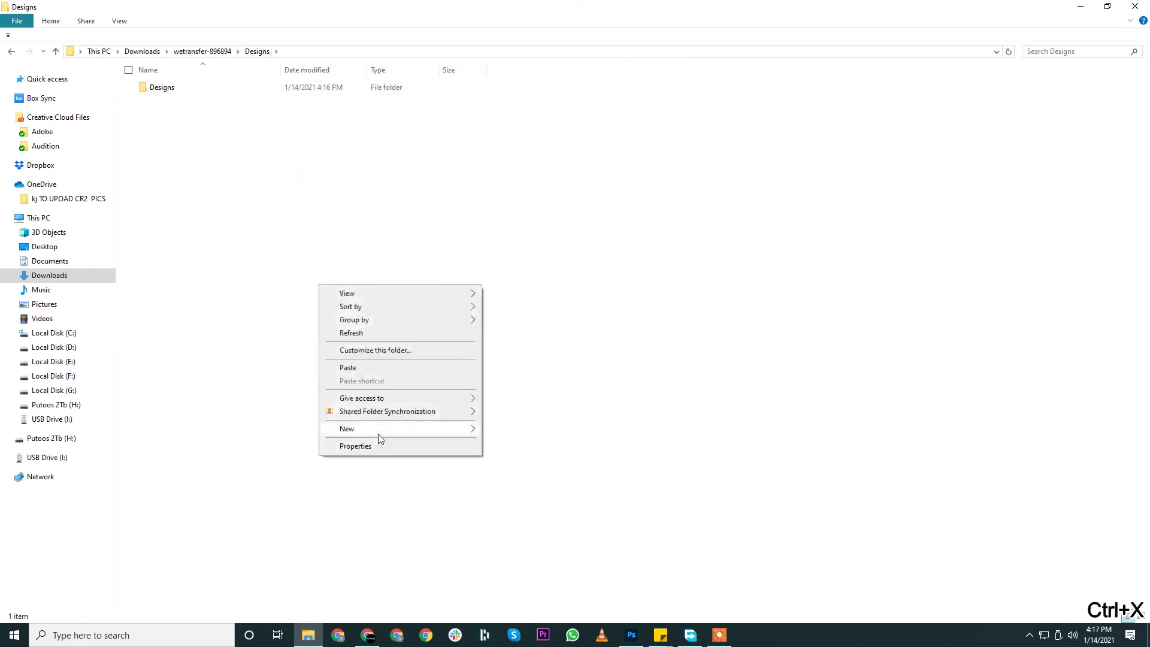
mouse_move(378, 436)
click(520, 430)
text(Mockup)
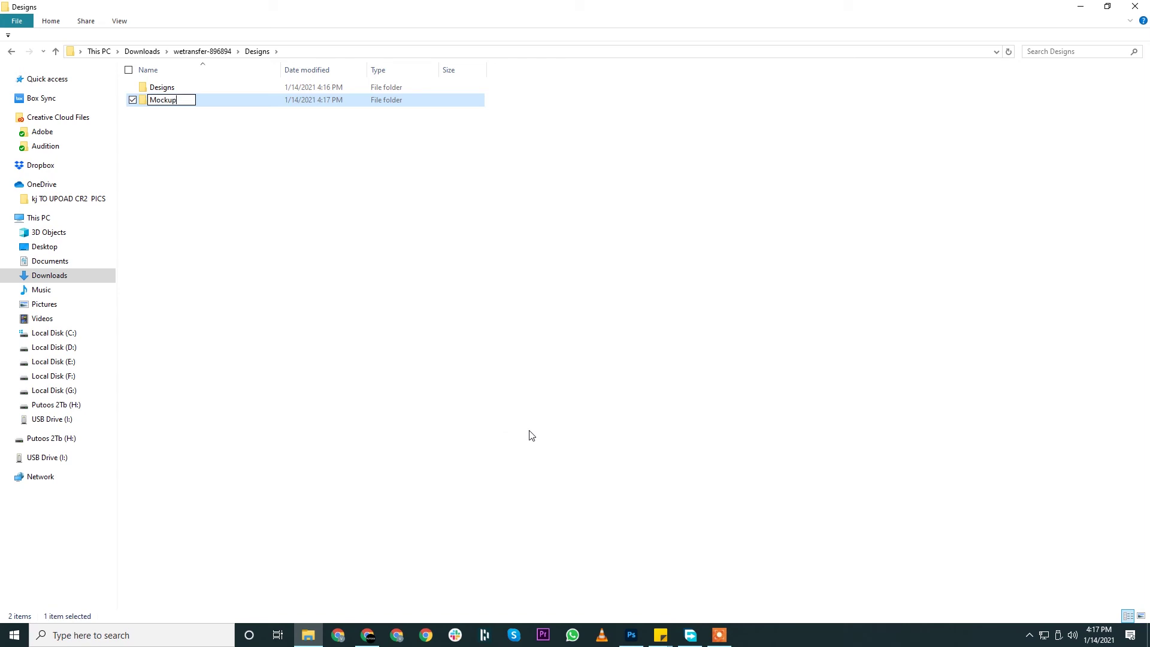
key(Return)
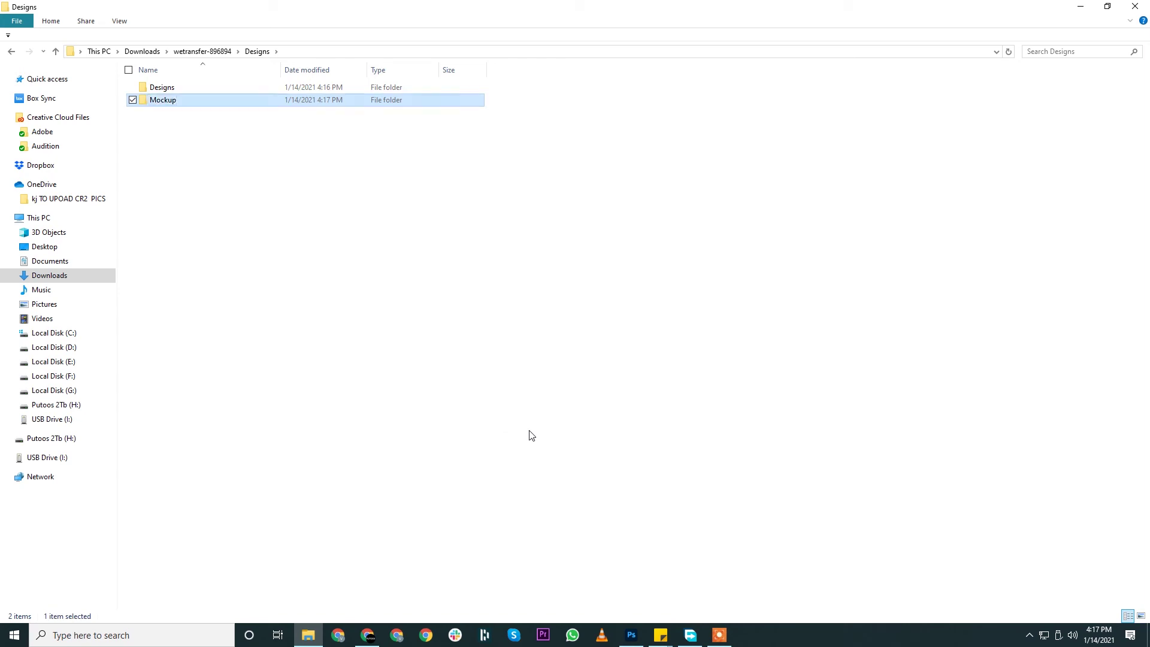
key(Return)
key(ctrl+v)
click(531, 435)
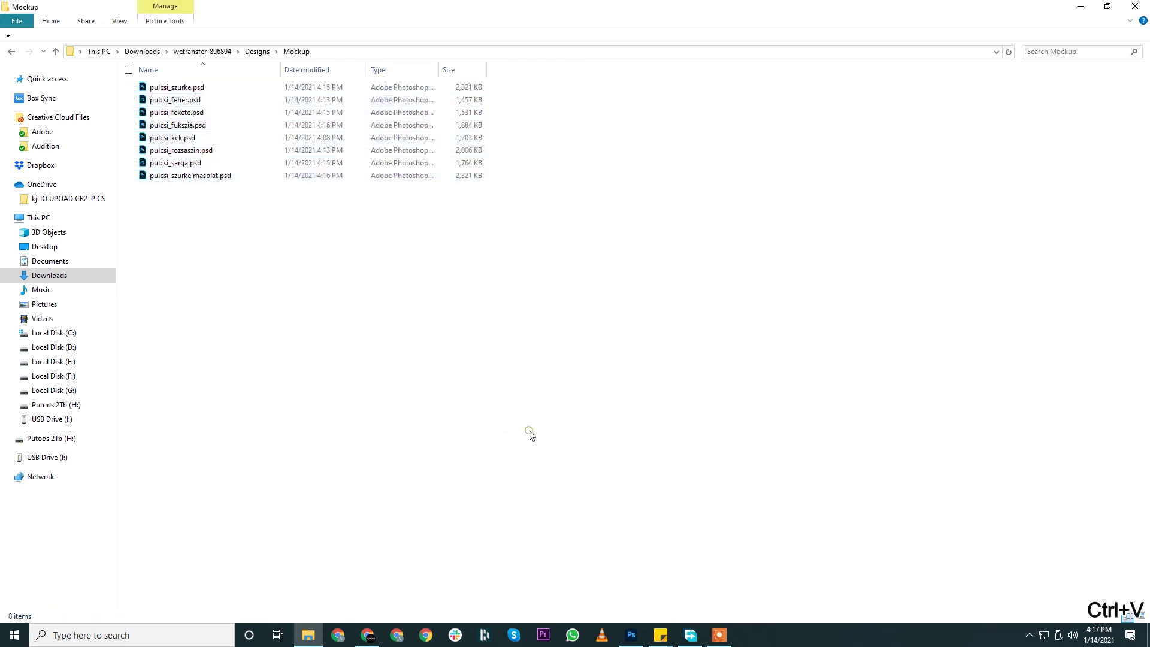
Open pulcsi_feher.psd from the Mockup folder in Photoshop
key(BackSpace)
double_click(157, 88)
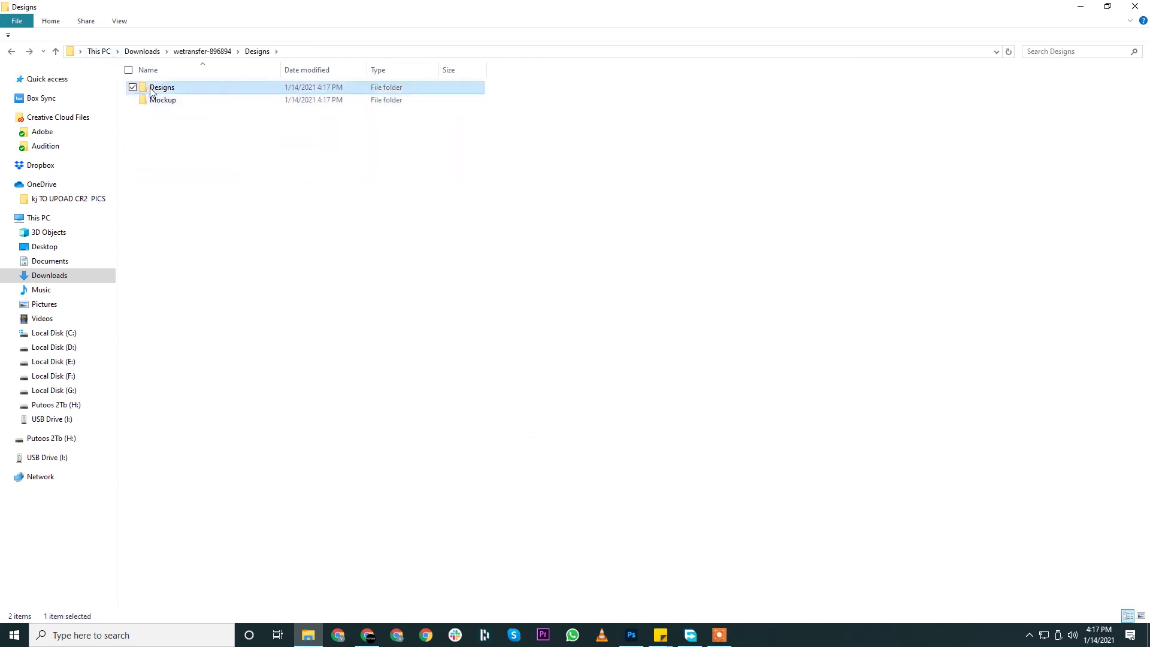
key(BackSpace)
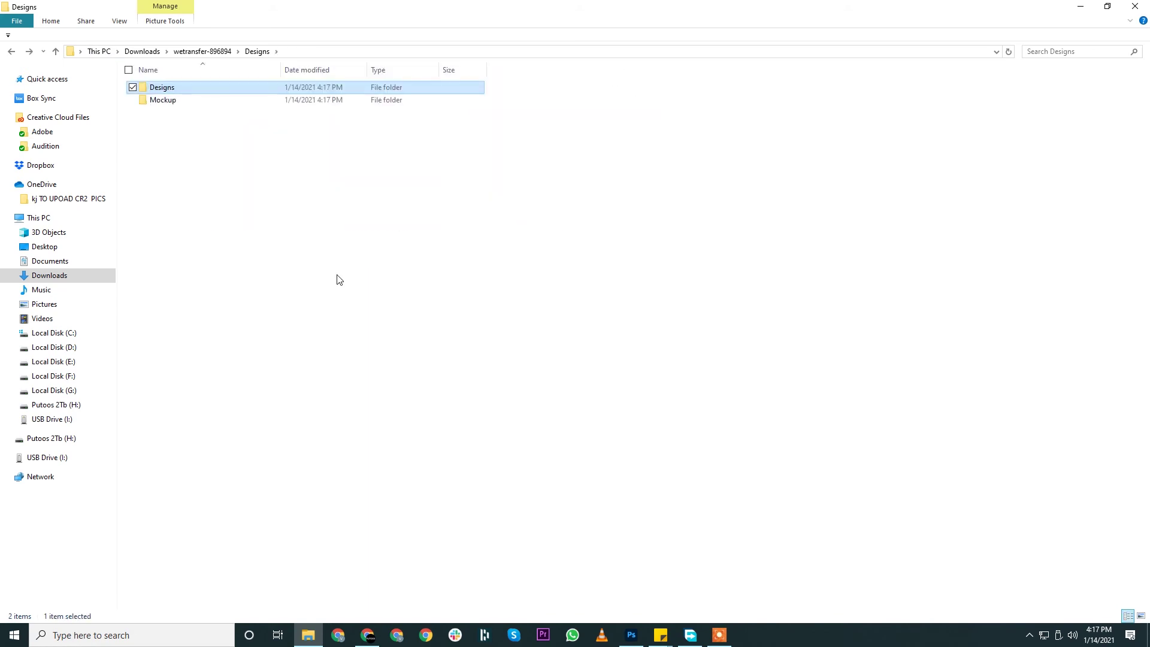
double_click(222, 100)
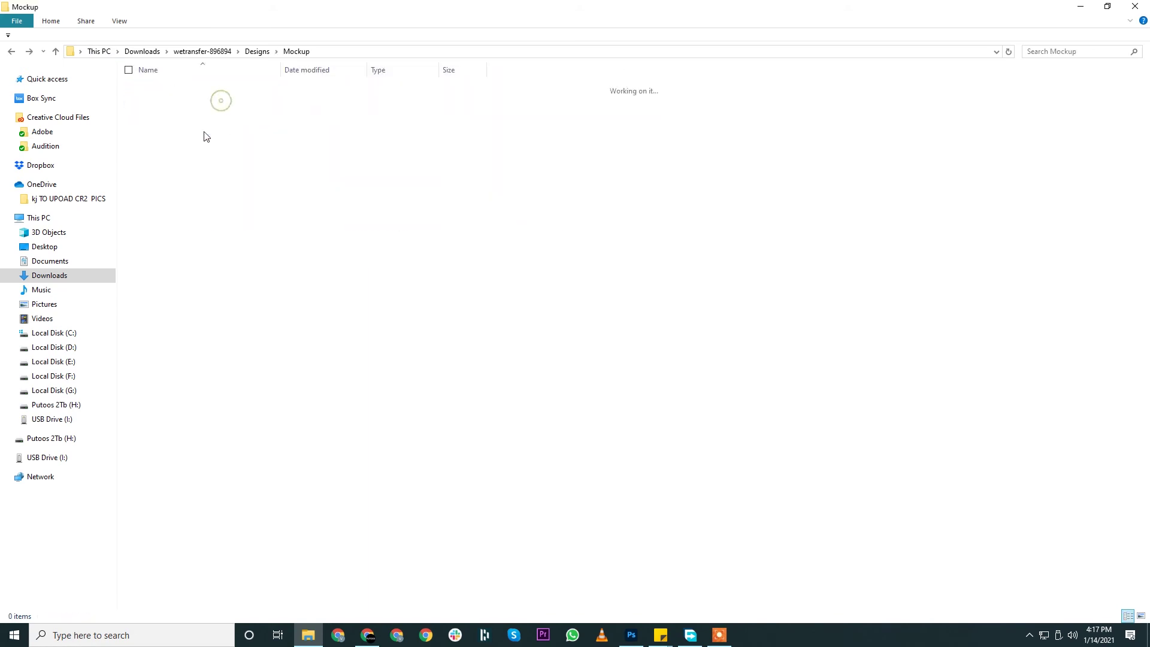
drag(159, 114, 554, 329)
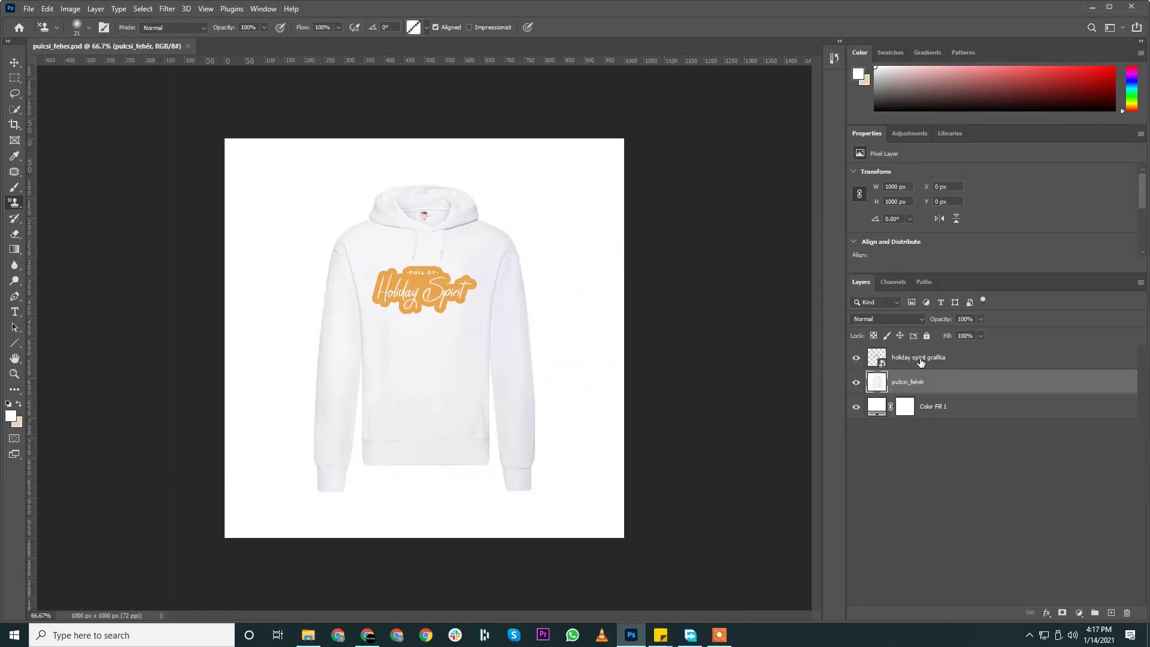
Open the holiday spirit grafika smart object's contents for editing
click(904, 362)
double_click(883, 362)
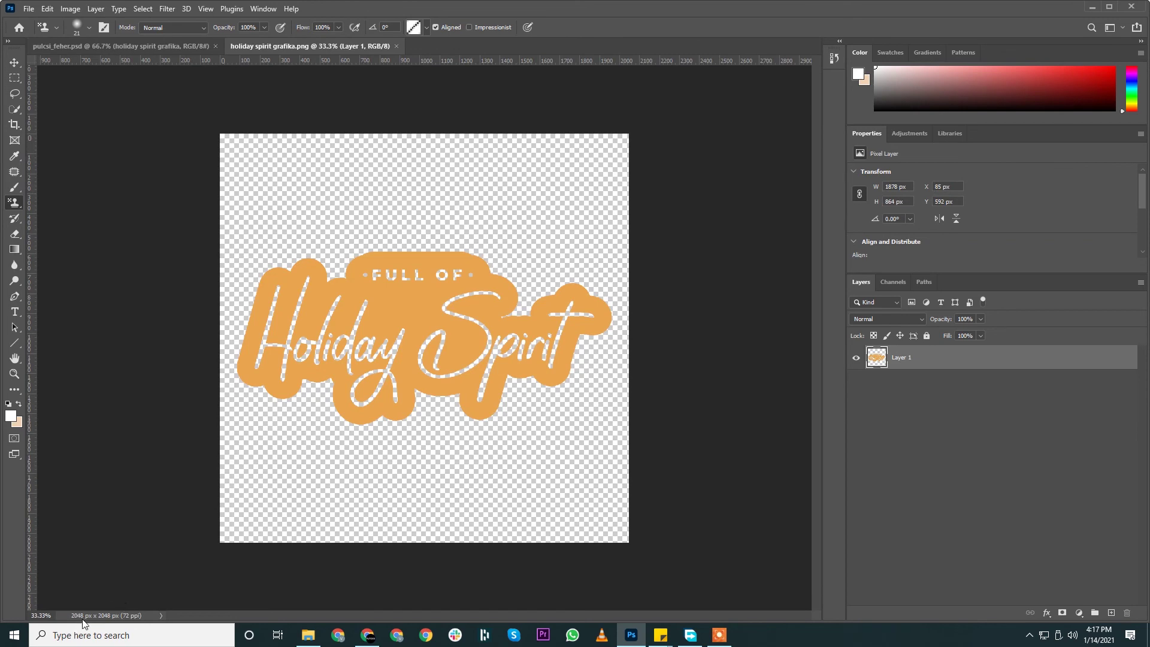
key(v)
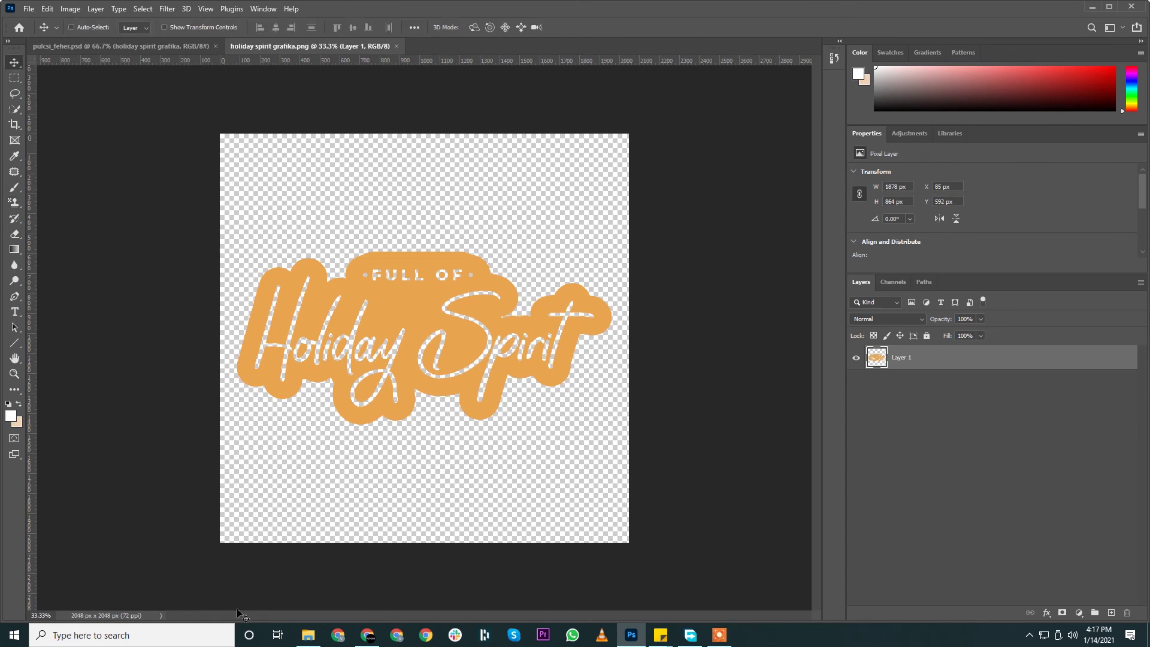
Open King grafika.png and oops grafika.png from the inner Designs folder in Photoshop
click(304, 639)
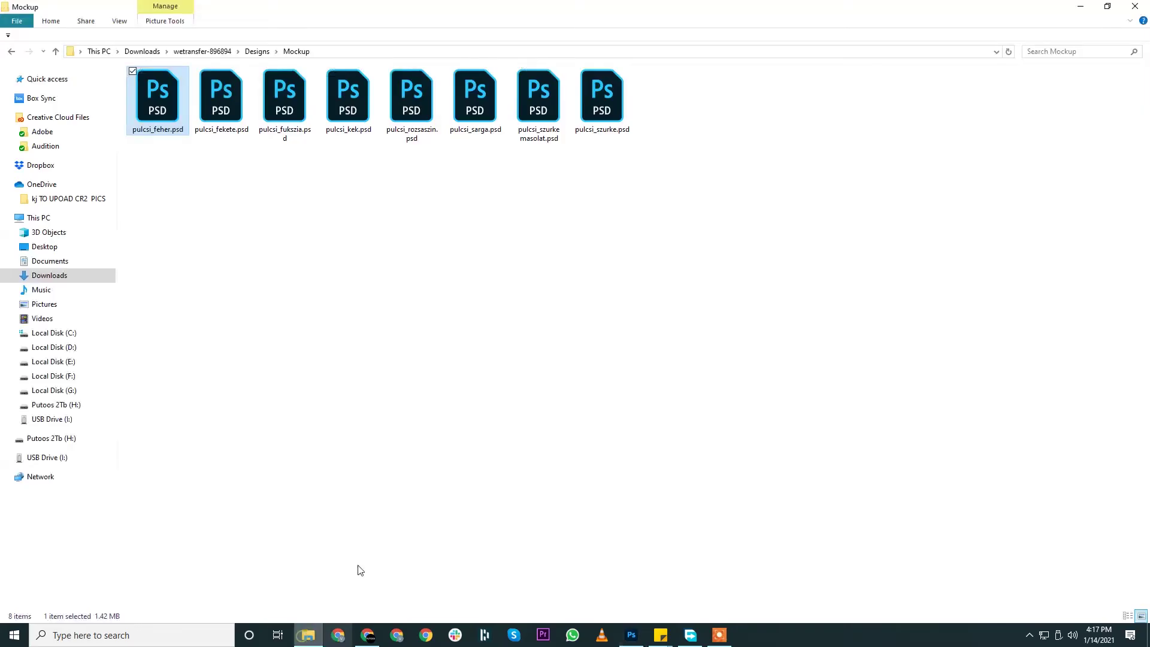
click(257, 52)
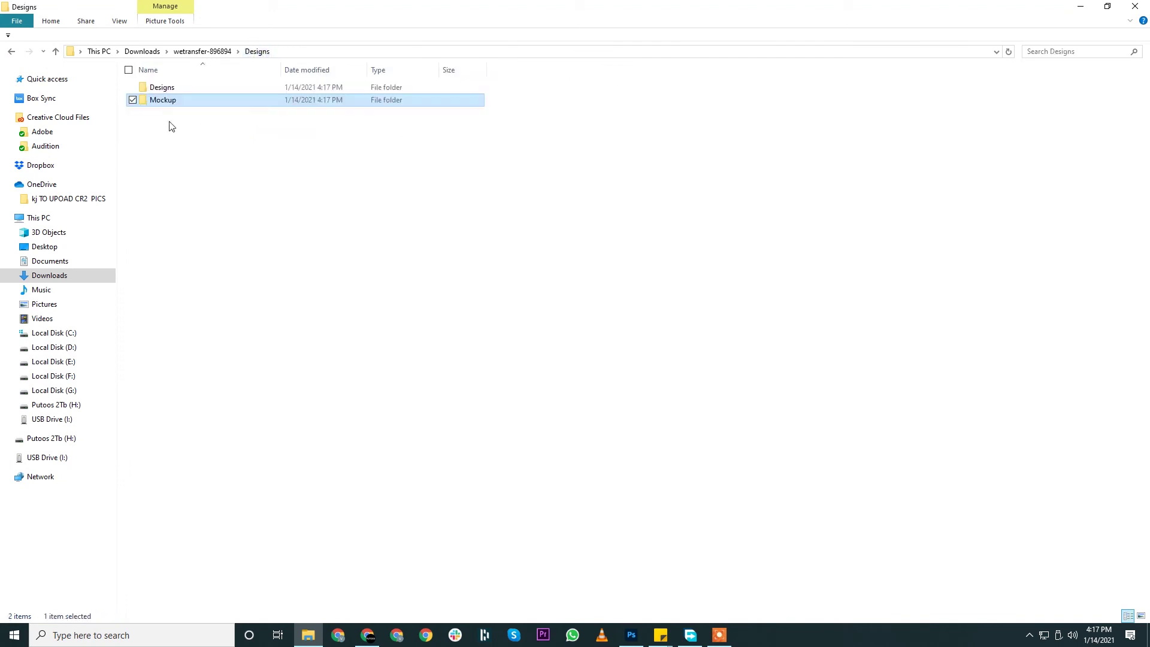
double_click(163, 84)
click(402, 196)
ctrl+click(546, 150)
drag(546, 150, 590, 17)
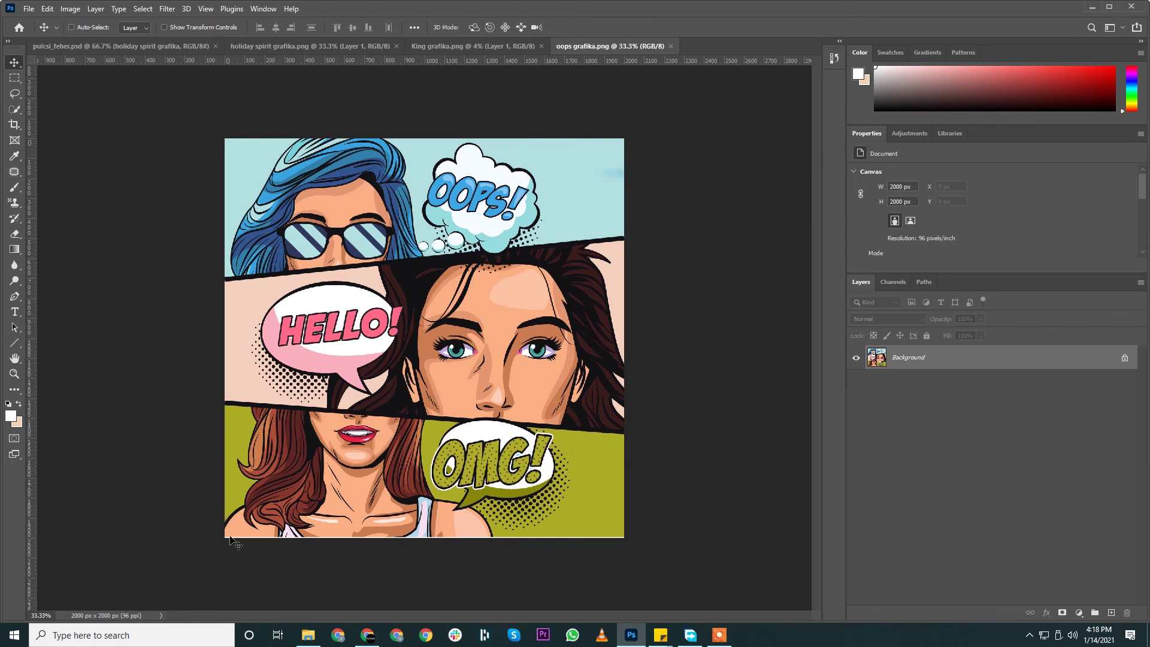
Close the King, oops and holiday spirit grafika PNG documents
click(481, 46)
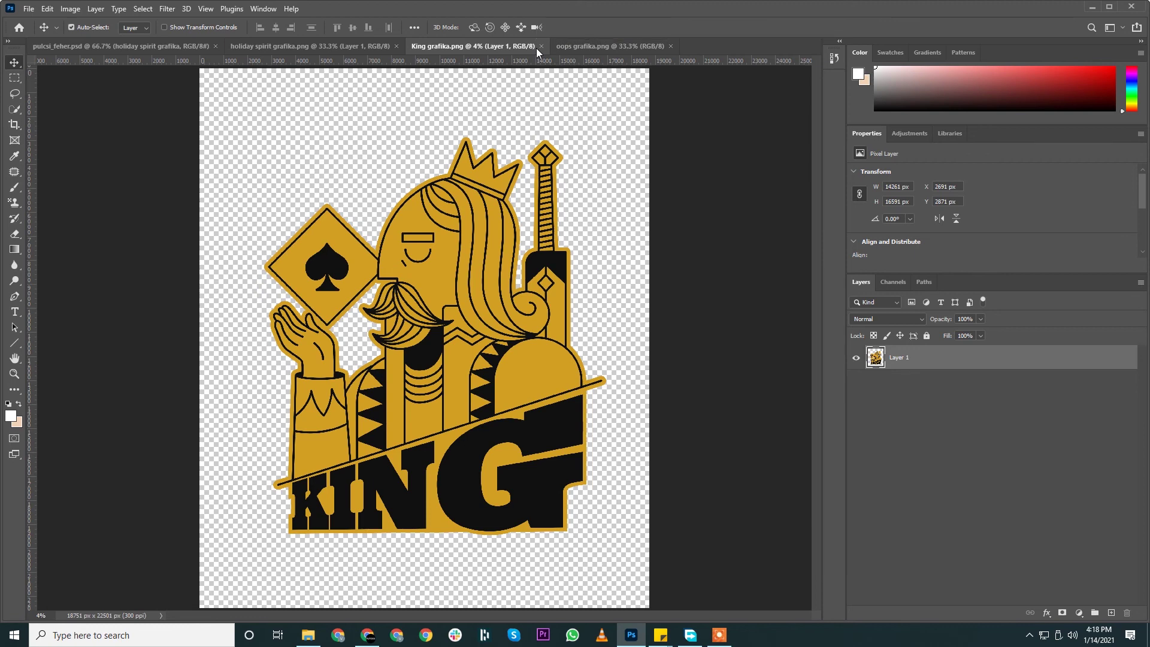
key(ctrl+w)
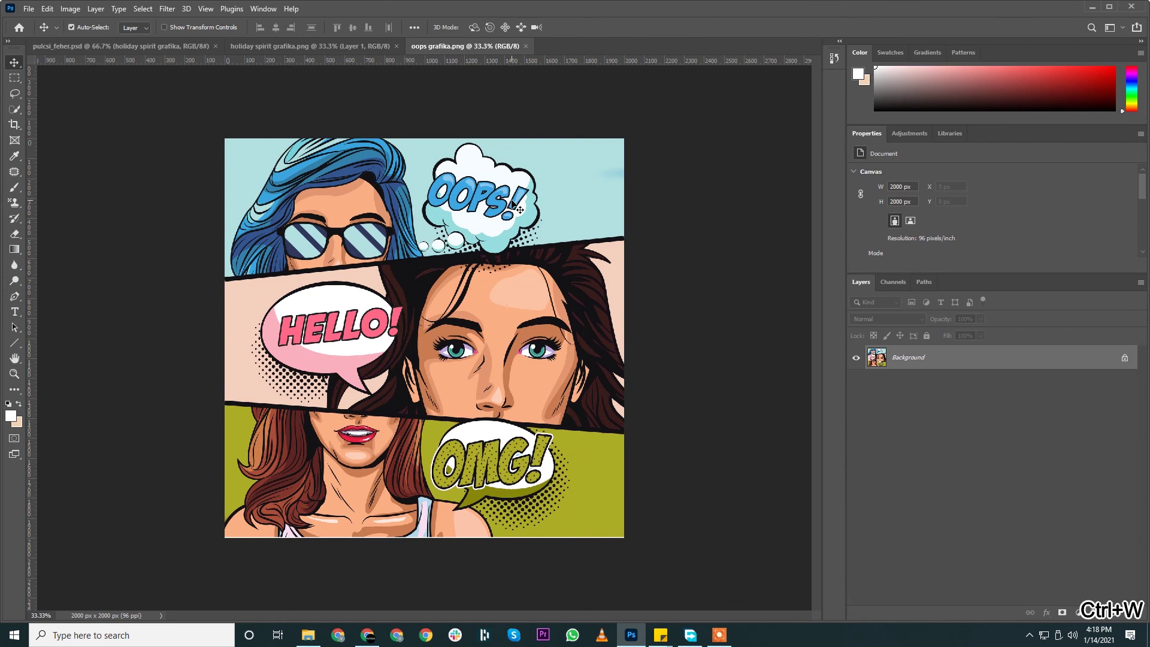
key(ctrl+w)
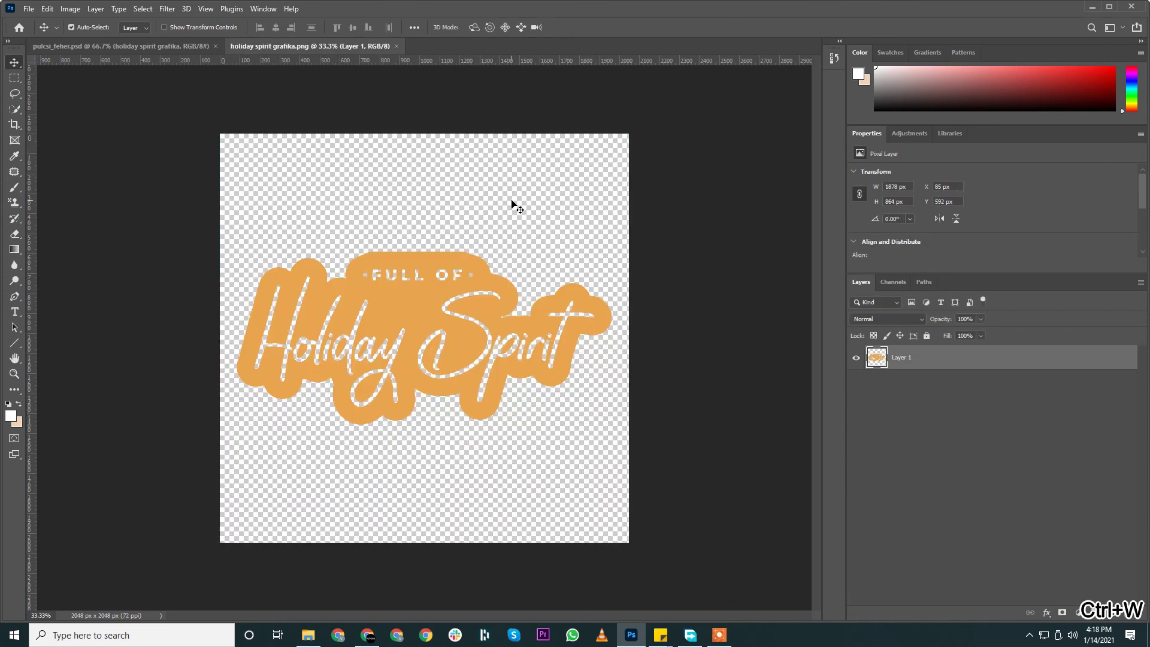
key(ctrl+w)
Open the Bulk Mockup panel from Window > Extensions (legacy)
click(263, 9)
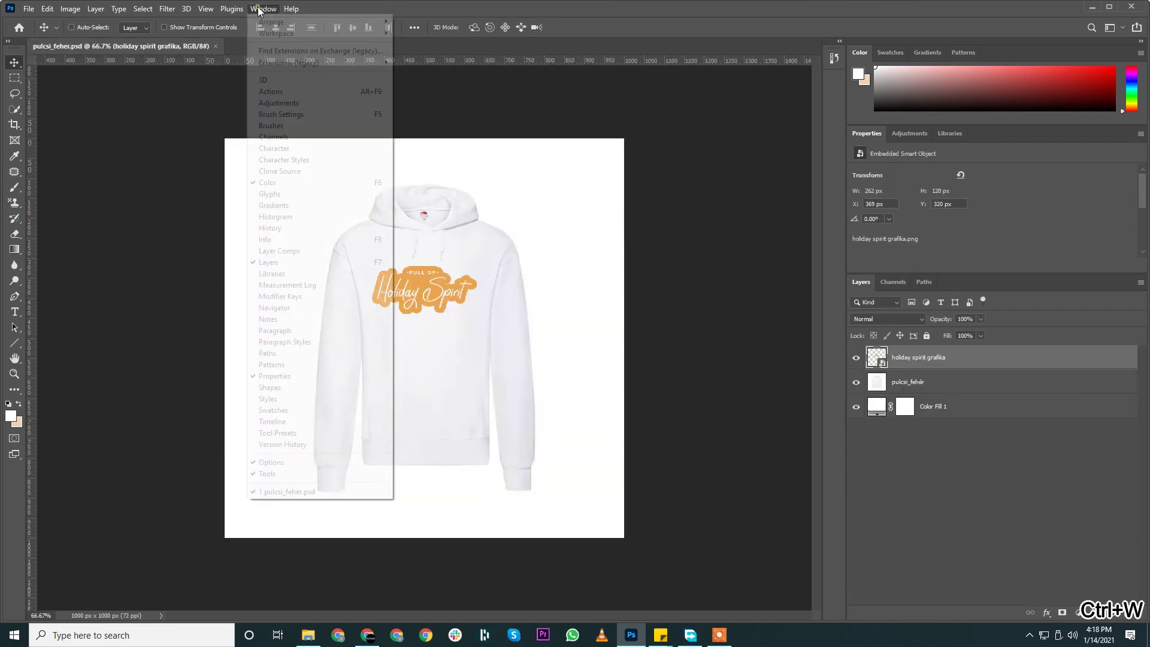
mouse_move(289, 39)
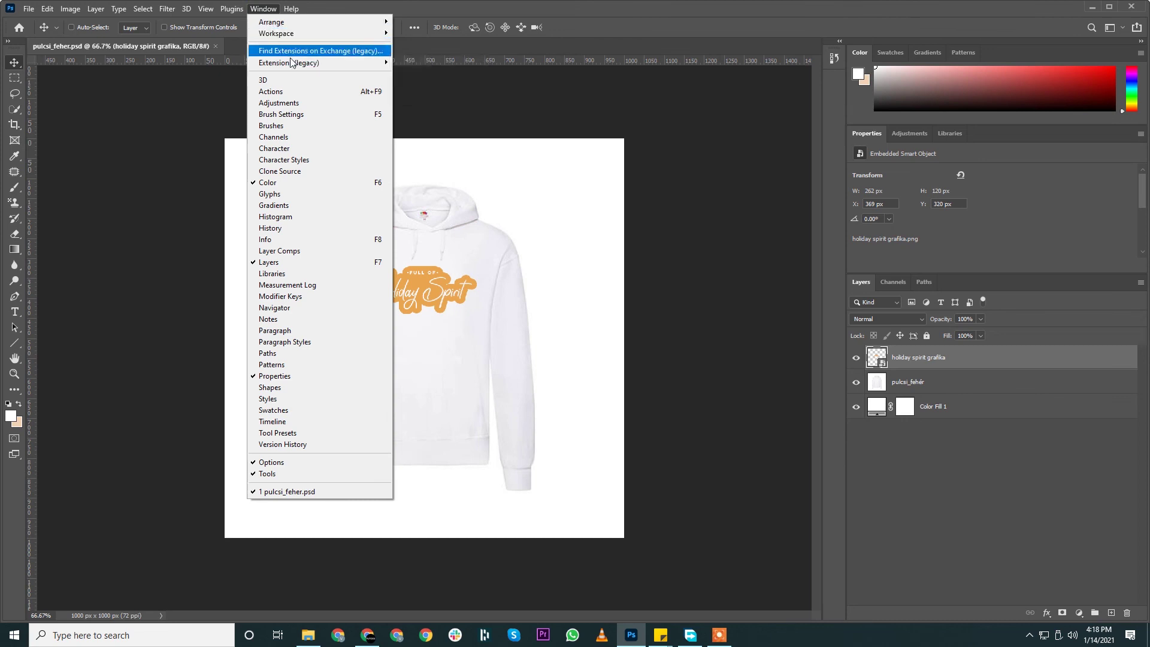
click(444, 84)
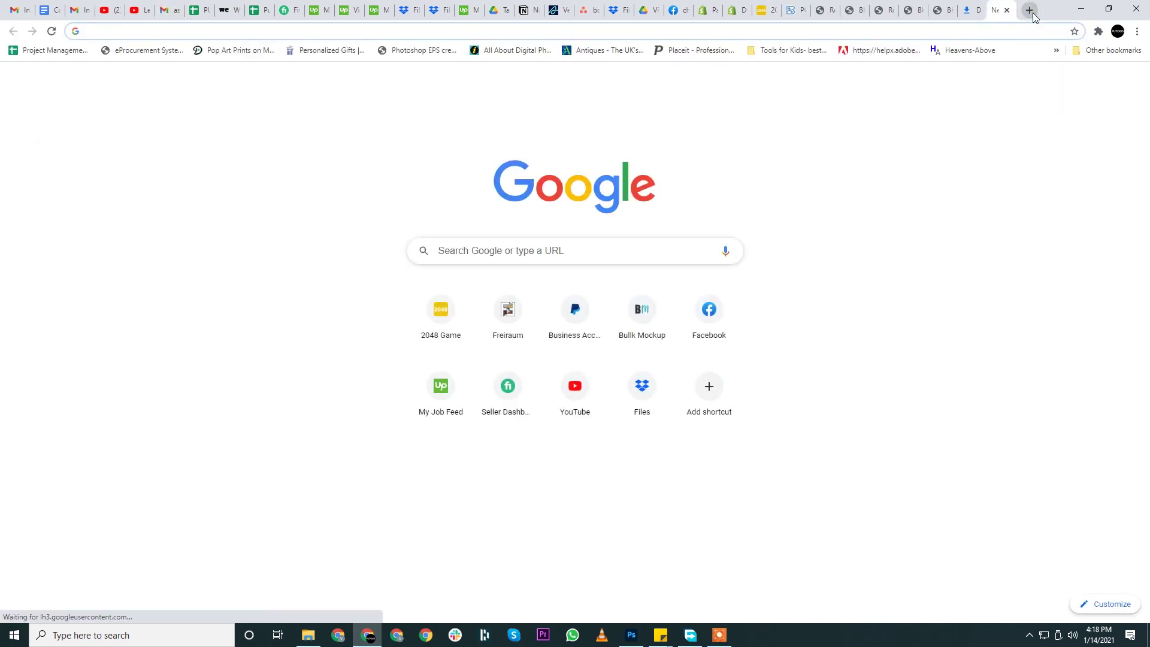
Go to bulkmockup.com and open its TUTORIALS page
text(bulkmockup.com)
key(Return)
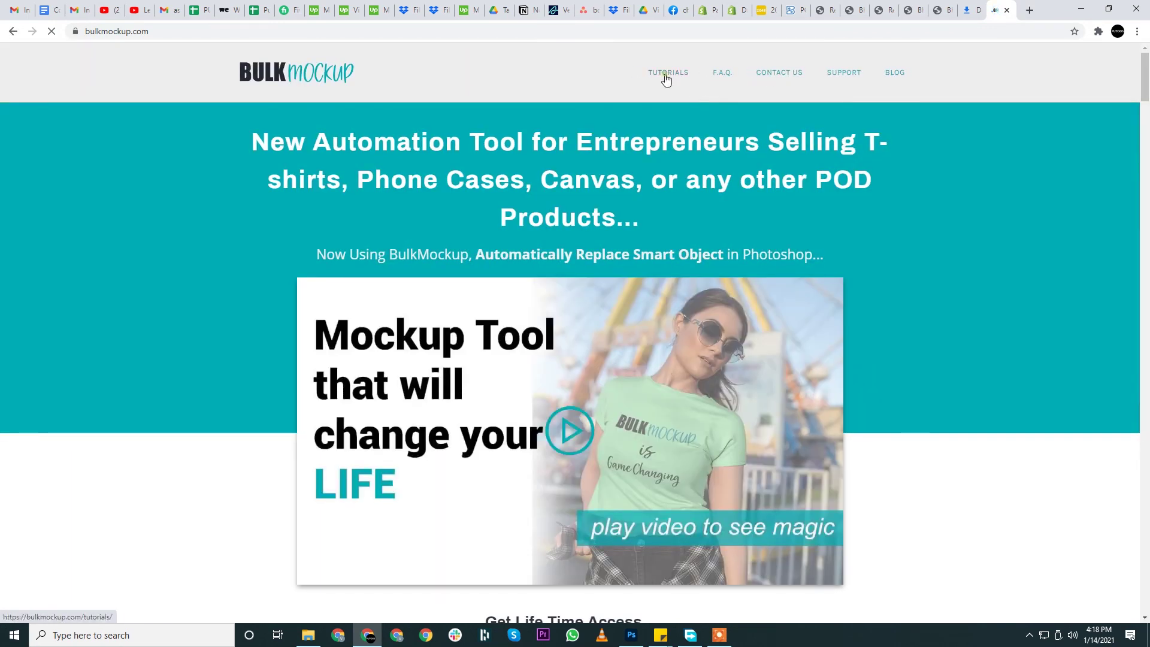
click(666, 78)
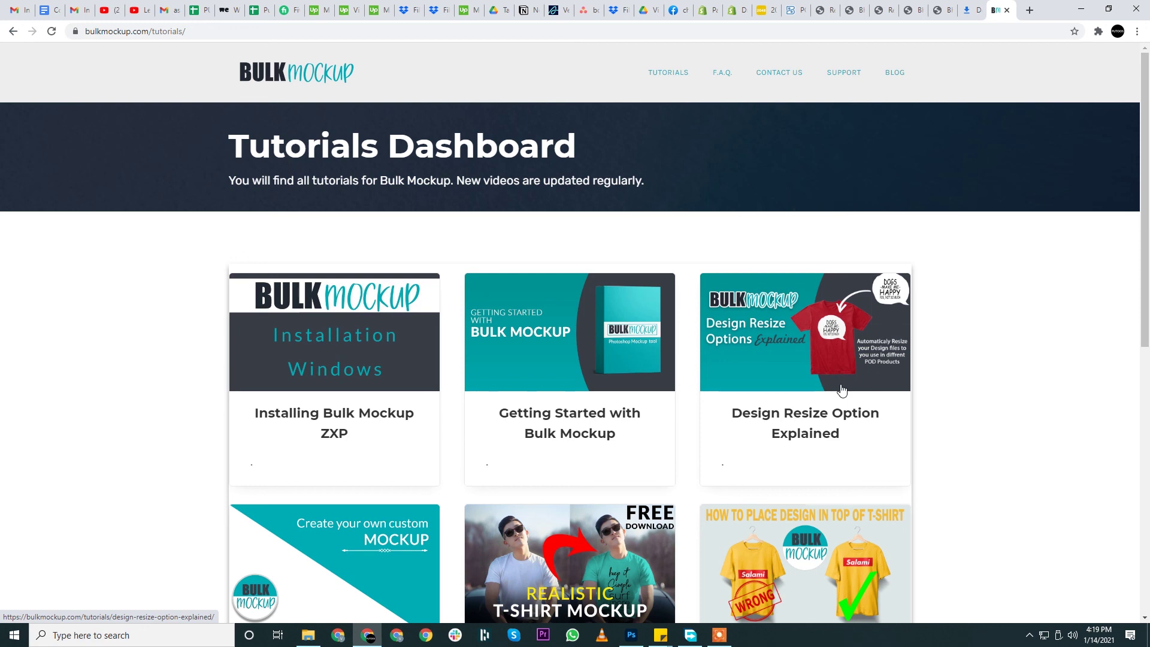
Close the hoodie mockup document in Photoshop
click(631, 634)
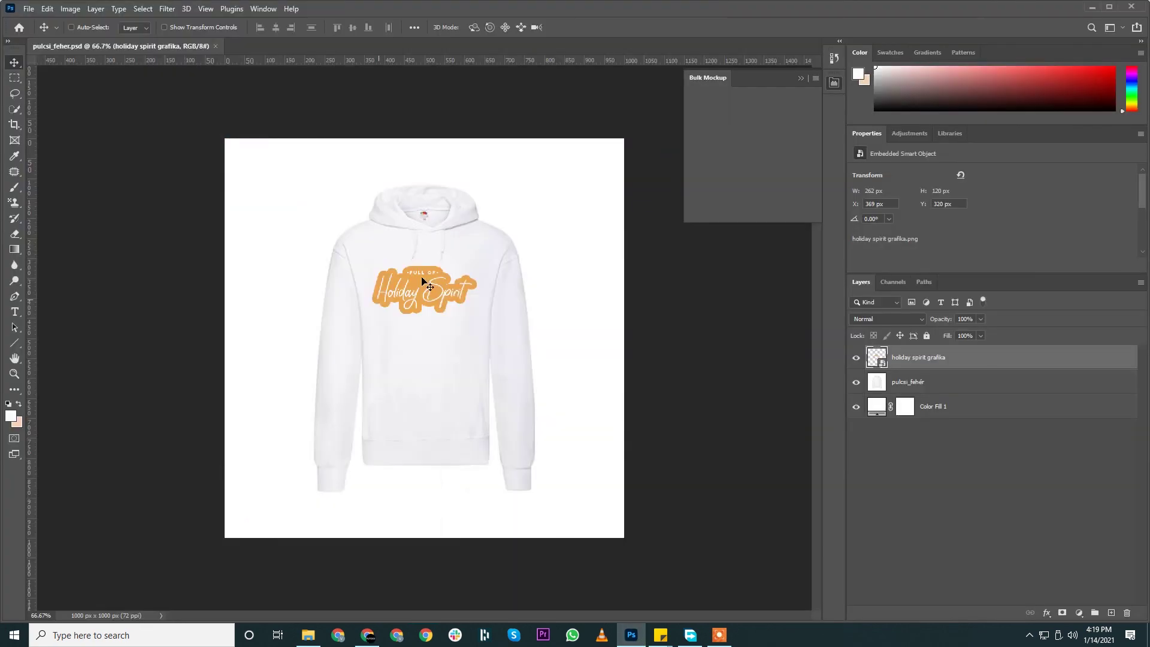
key(ctrl)
key(ctrl+w)
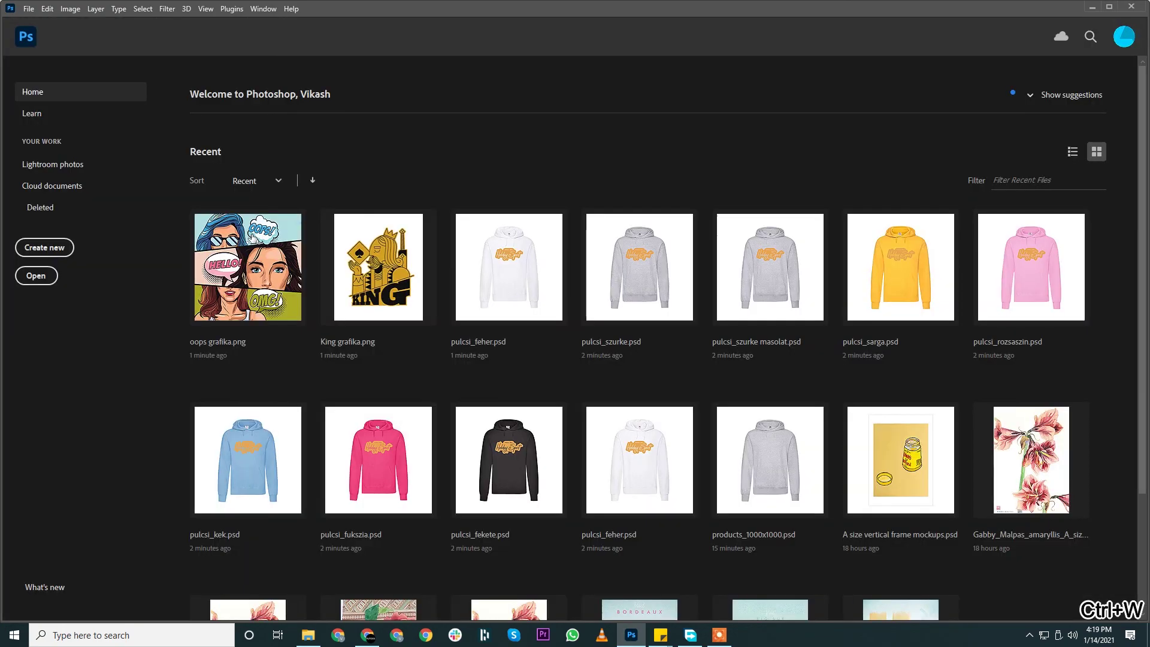
Move between the Mockup folder and the inner Designs folder, ending in Designs\Designs
click(308, 634)
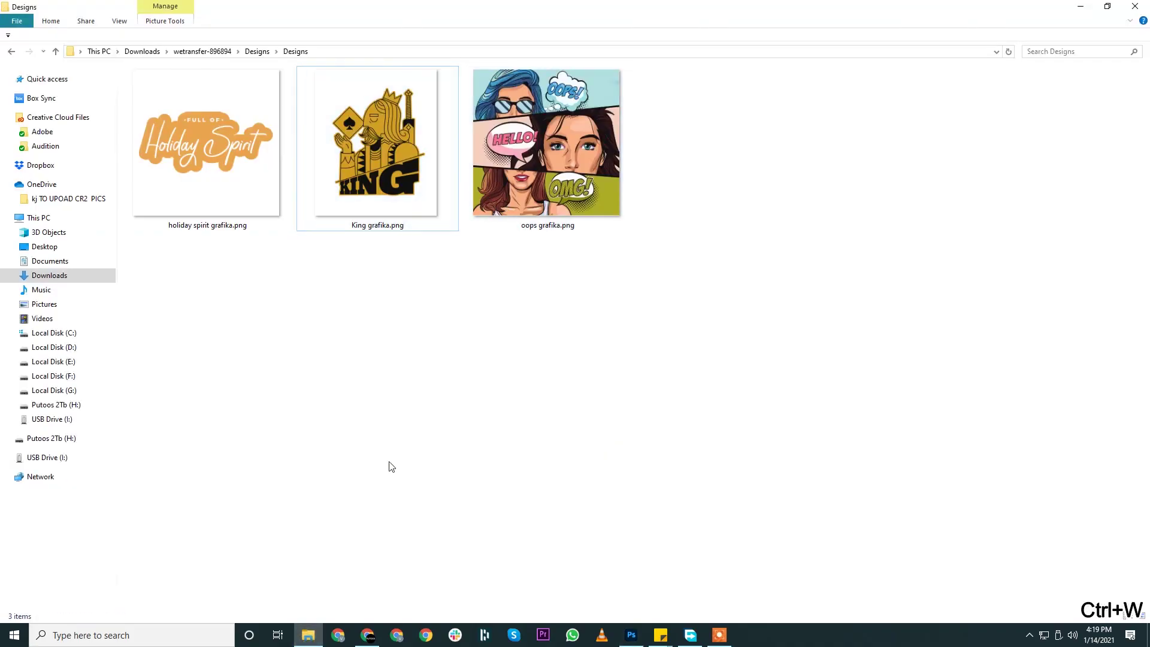
key(BackSpace)
double_click(210, 96)
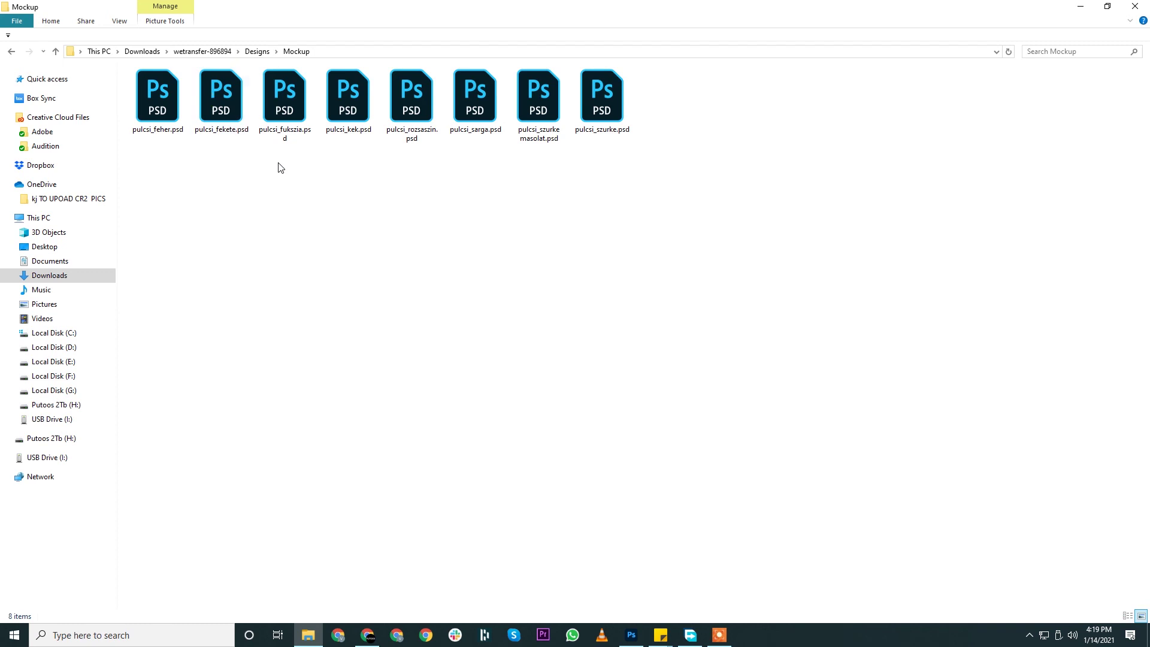
key(BackSpace)
double_click(181, 102)
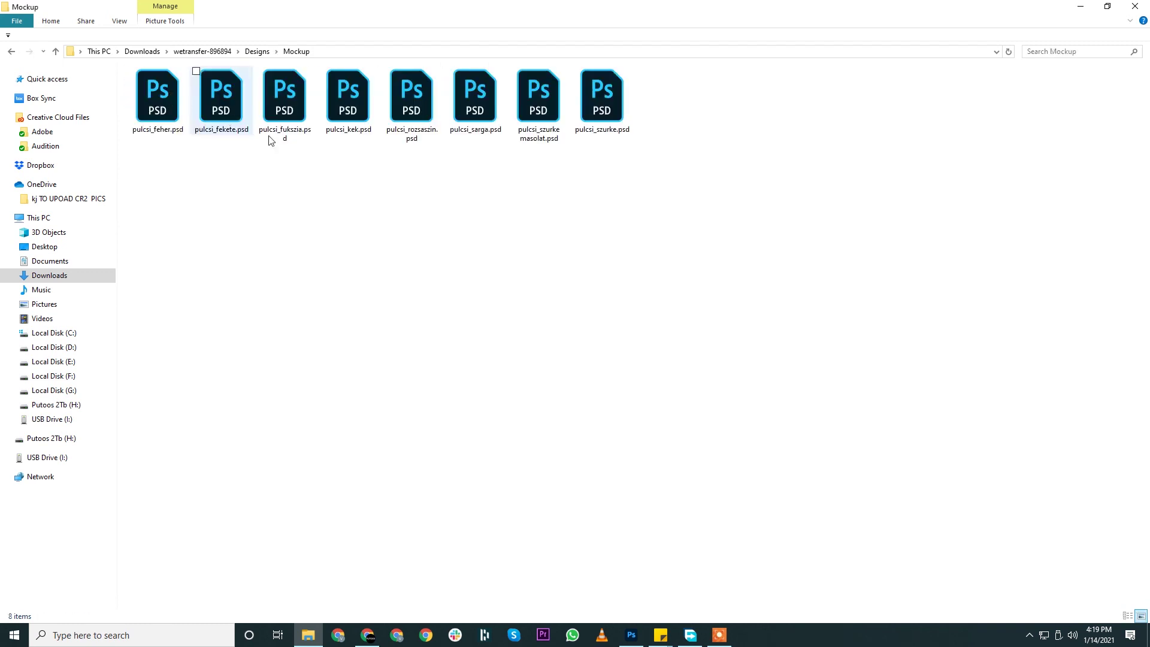
key(BackSpace)
double_click(177, 102)
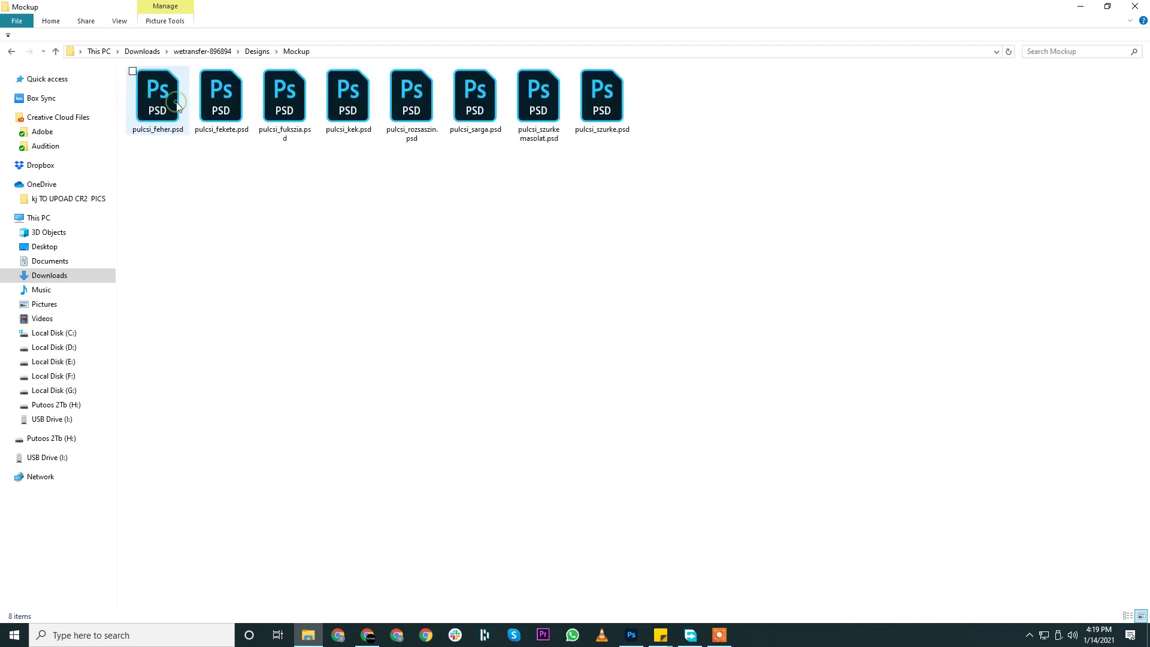
key(BackSpace)
double_click(175, 89)
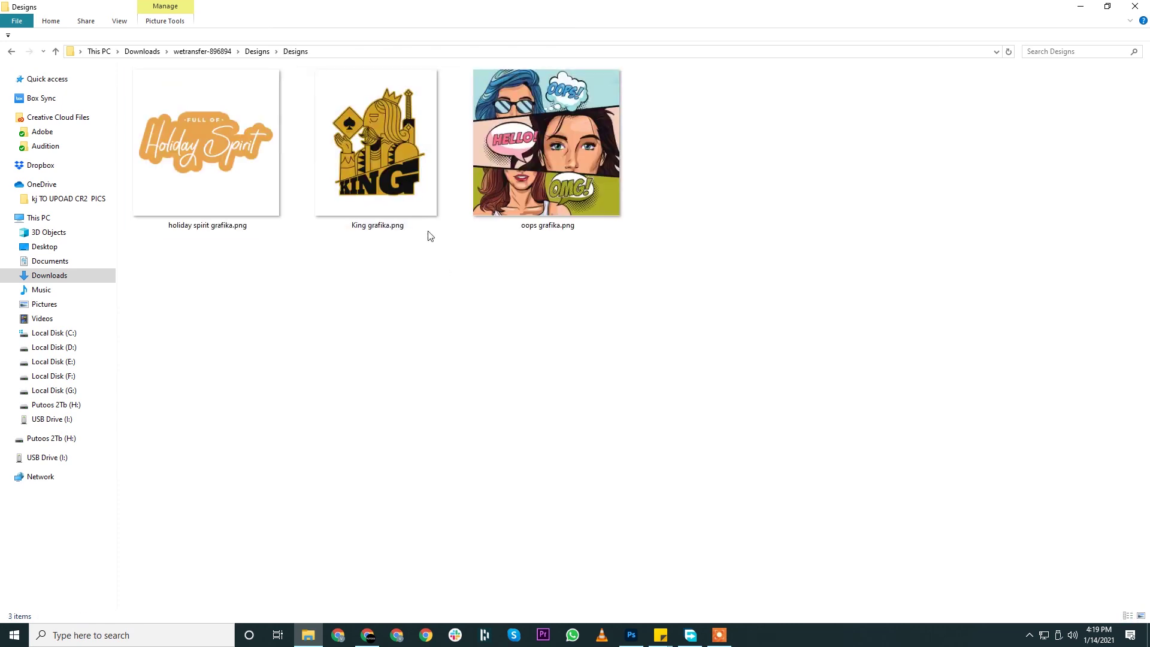
Select the holiday spirit, King and oops grafika PNG files in turn
click(251, 171)
click(371, 197)
click(228, 179)
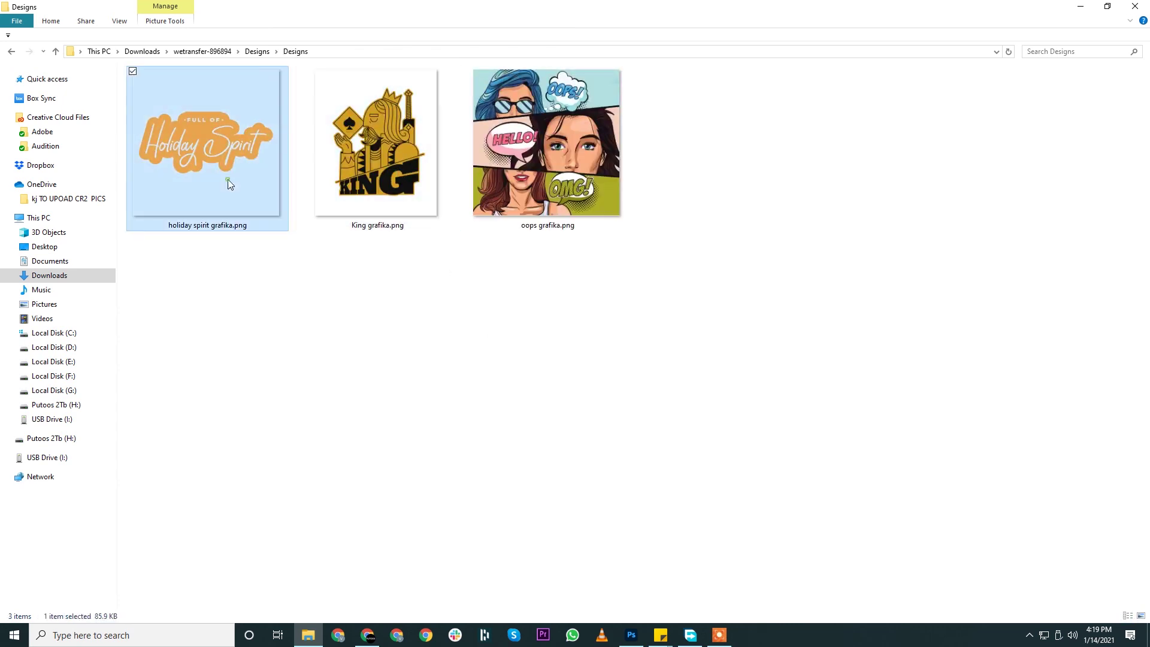
click(376, 173)
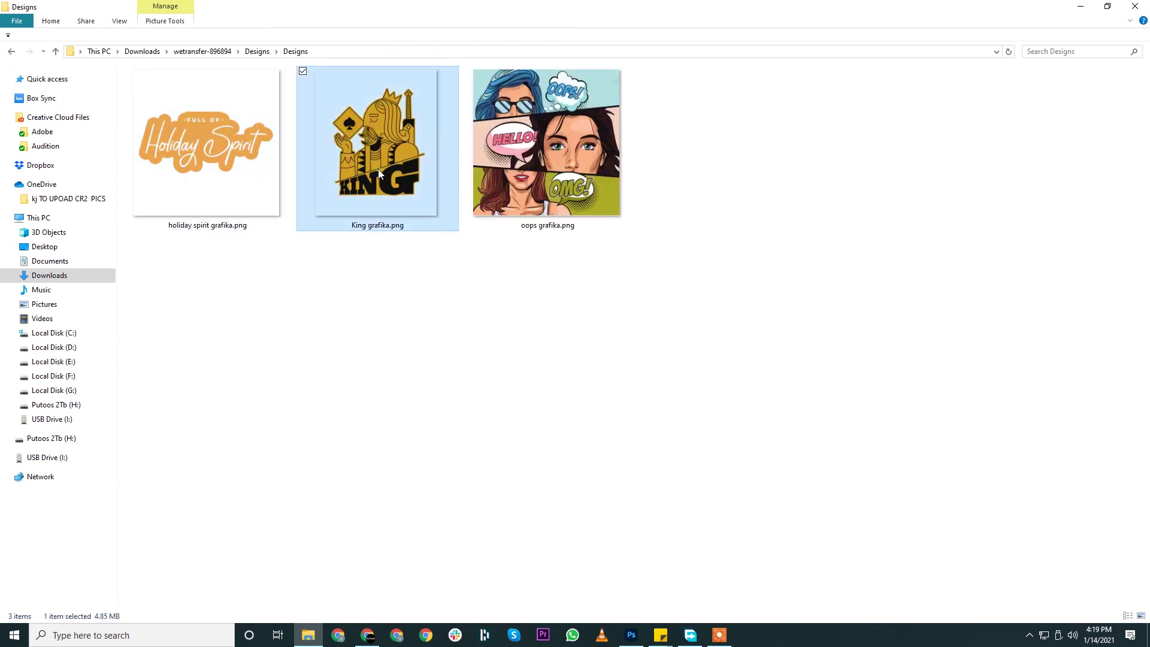
click(539, 154)
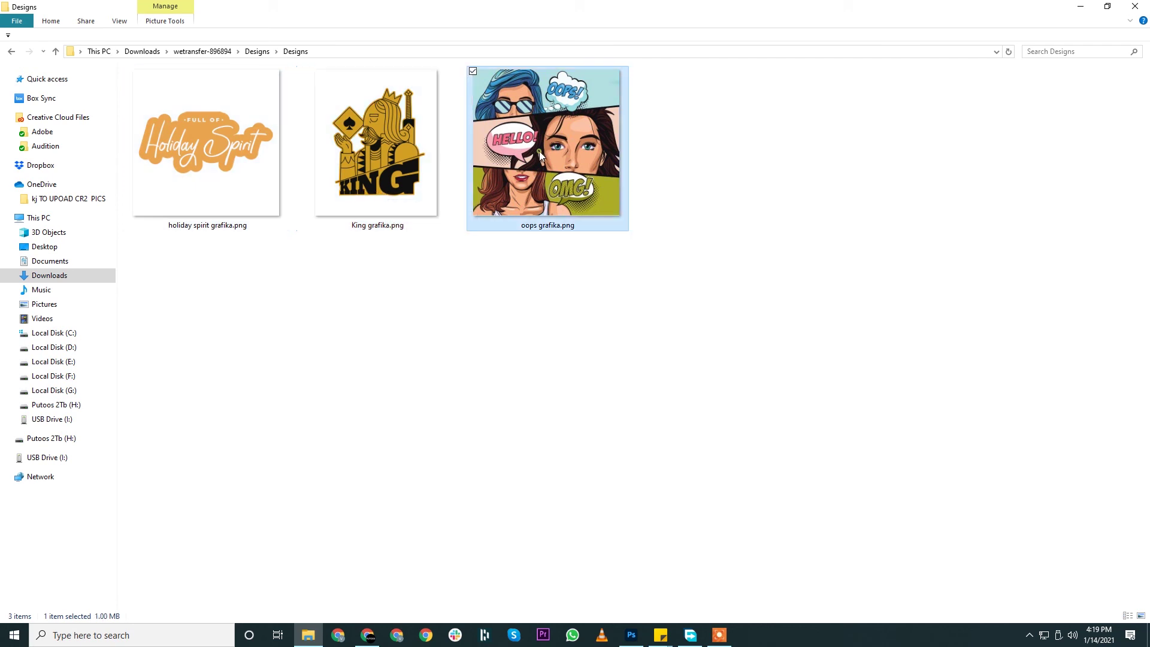